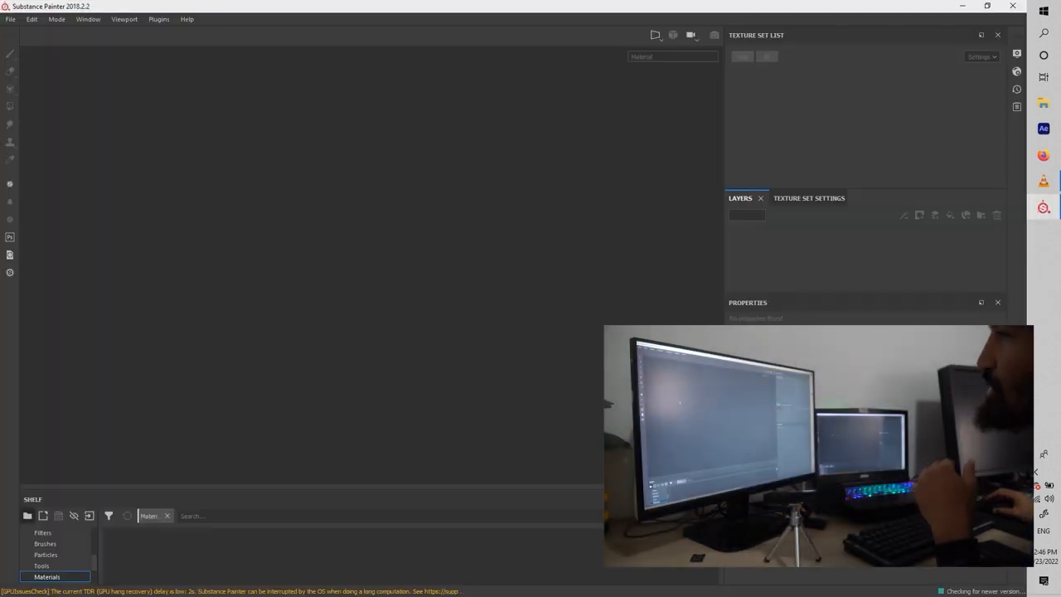
# Step: Open the recent project AlienBody02.spp from the Textures/001 folder
pyautogui.click(10, 19)
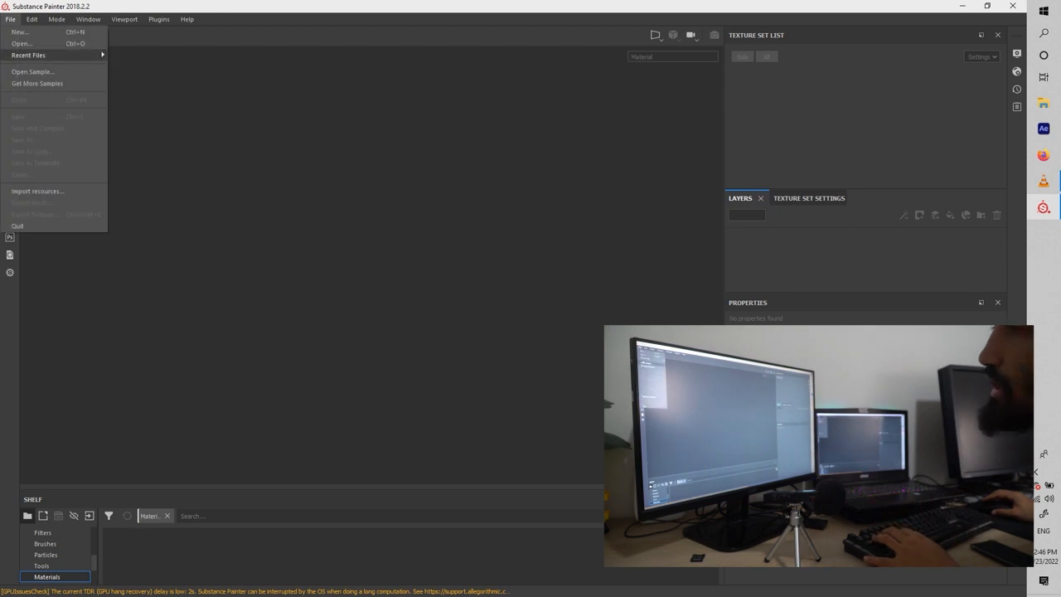
pyautogui.moveTo(41, 55)
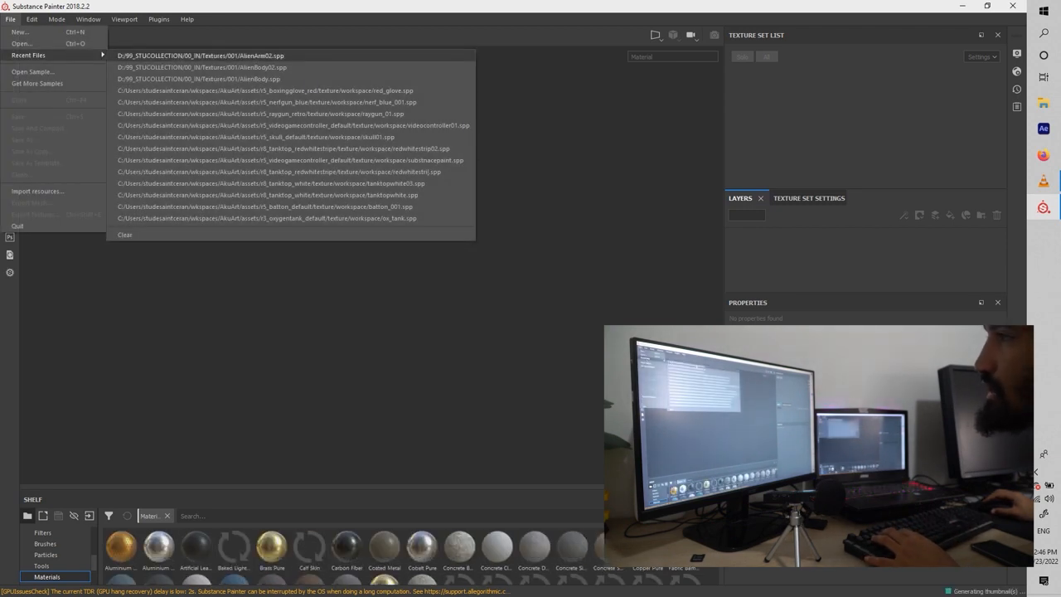
pyautogui.click(199, 67)
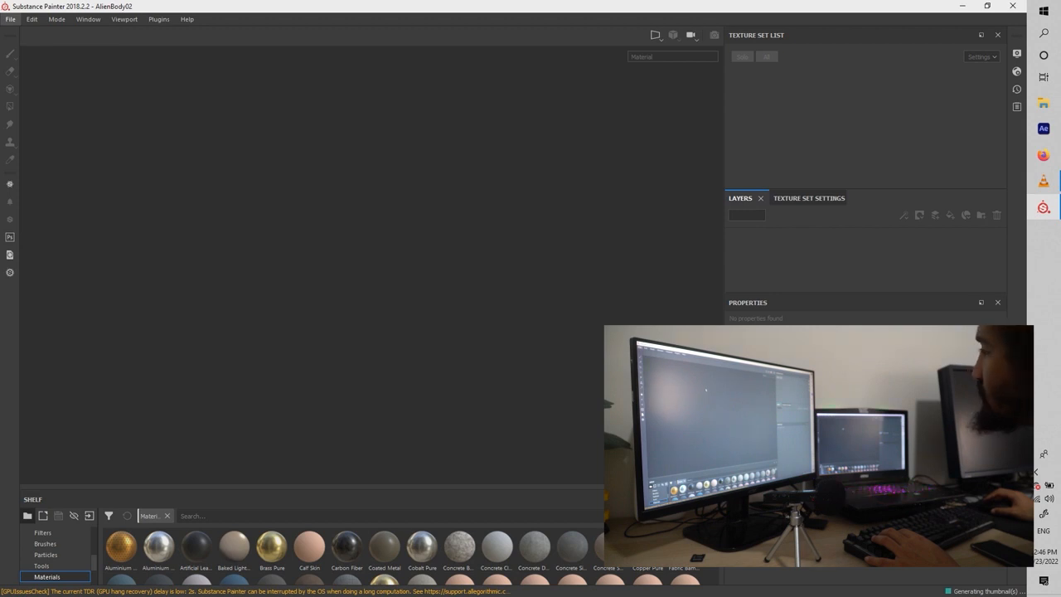
pyautogui.keyDown('alt'); pyautogui.moveTo(497, 332); pyautogui.dragTo(447, 331); pyautogui.keyUp('alt')
pyautogui.keyDown('alt'); pyautogui.moveTo(489, 249); pyautogui.dragTo(571, 241); pyautogui.keyUp('alt')
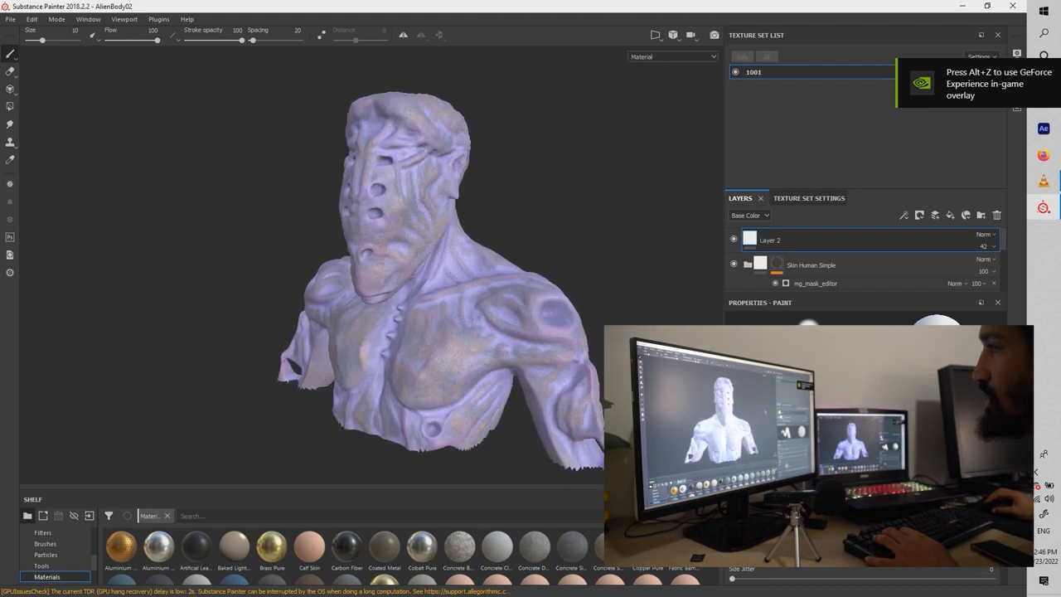
# Step: Group all existing layers, from Layer 2 down to Layer 1, into a new folder and hide that folder
pyautogui.scroll(-10, 862, 265)
pyautogui.scroll(10, 862, 258)
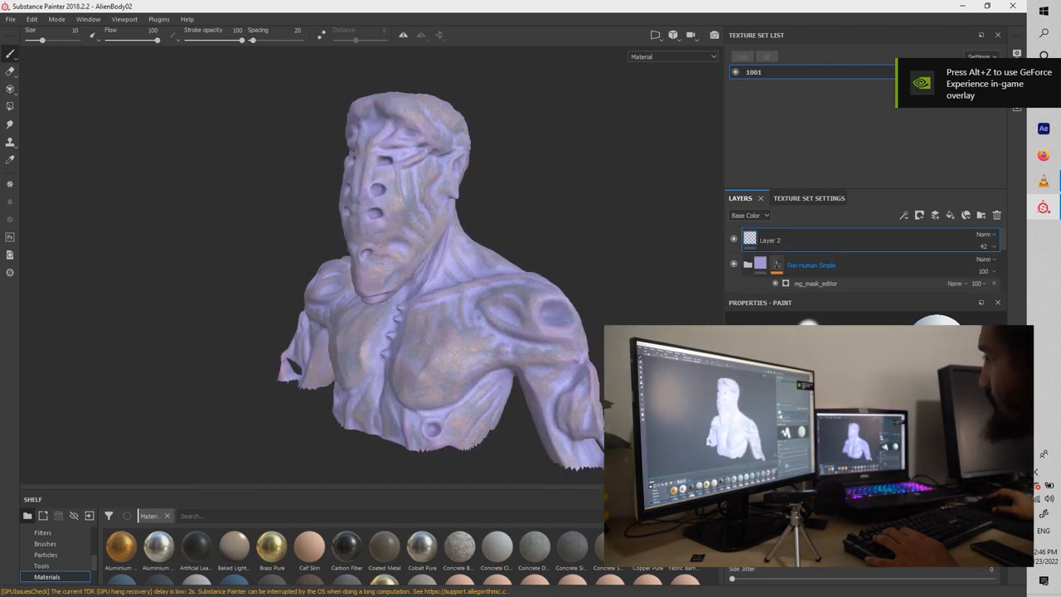
pyautogui.scroll(-10, 862, 255)
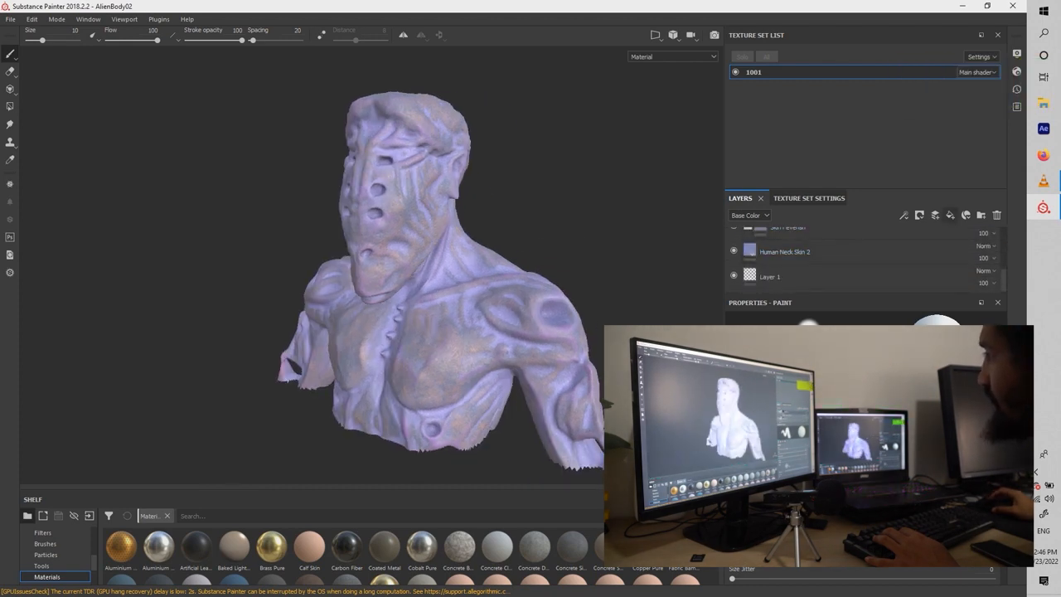
pyautogui.click(981, 216)
pyautogui.scroll(10, 862, 259)
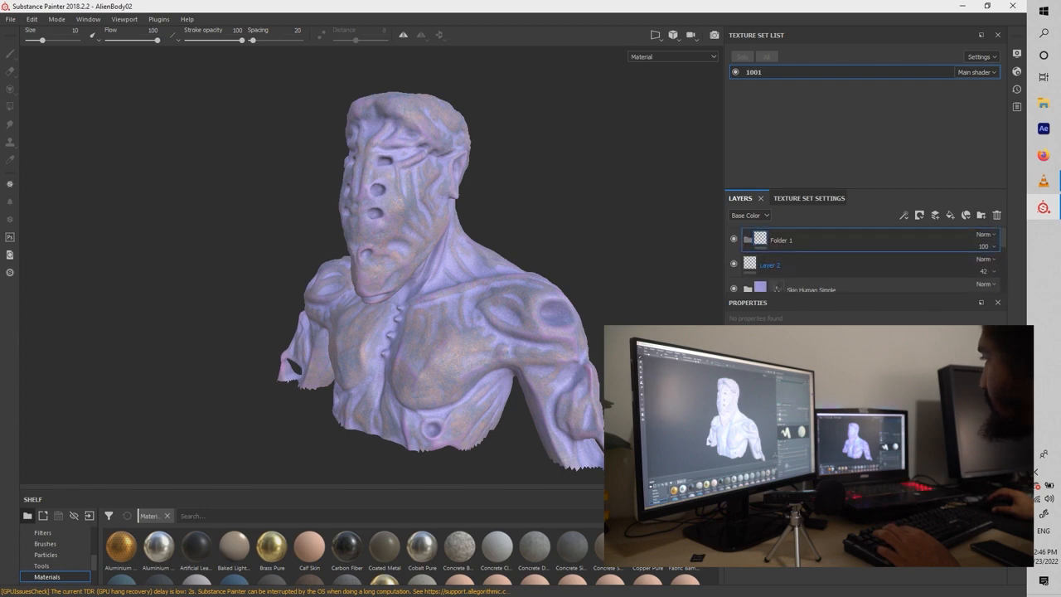
pyautogui.click(862, 260)
pyautogui.scroll(-10, 861, 259)
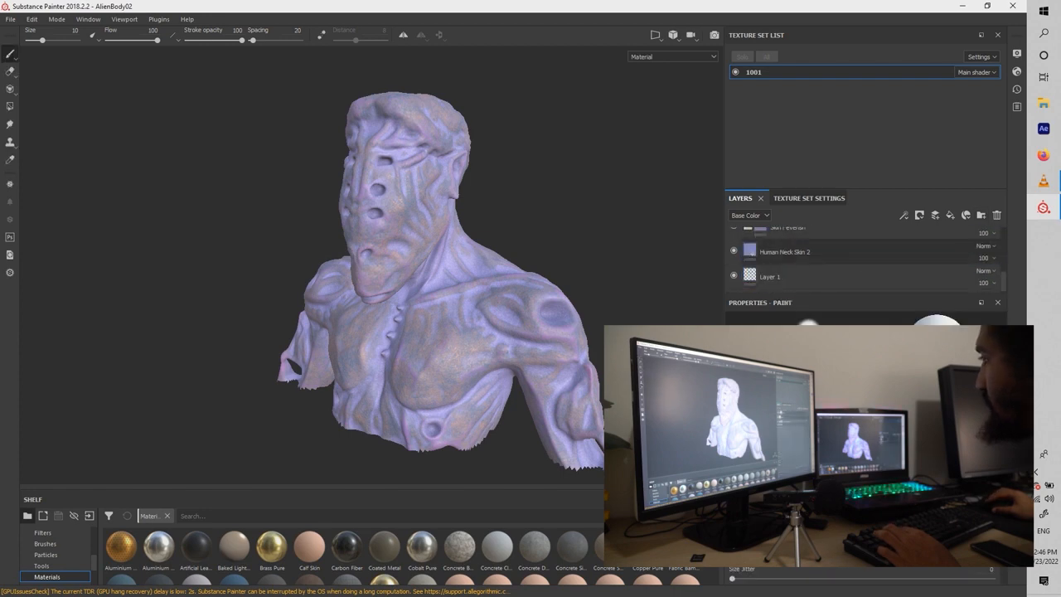
pyautogui.keyDown('shift'); pyautogui.click(861, 277); pyautogui.keyUp('shift')
pyautogui.scroll(10, 862, 274)
pyautogui.moveTo(862, 266); pyautogui.dragTo(862, 240)
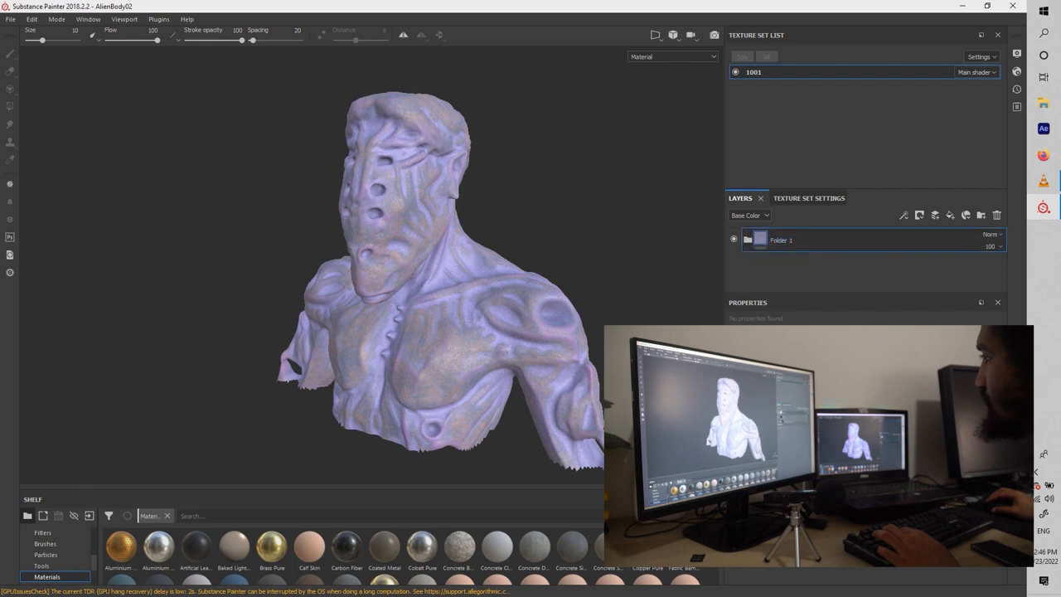
pyautogui.click(733, 239)
pyautogui.moveTo(572, 273)
pyautogui.keyDown('alt'); pyautogui.mouseDown()
pyautogui.moveTo(622, 273)
pyautogui.moveTo(514, 261)
pyautogui.moveTo(518, 275)
pyautogui.mouseUp(); pyautogui.keyUp('alt')
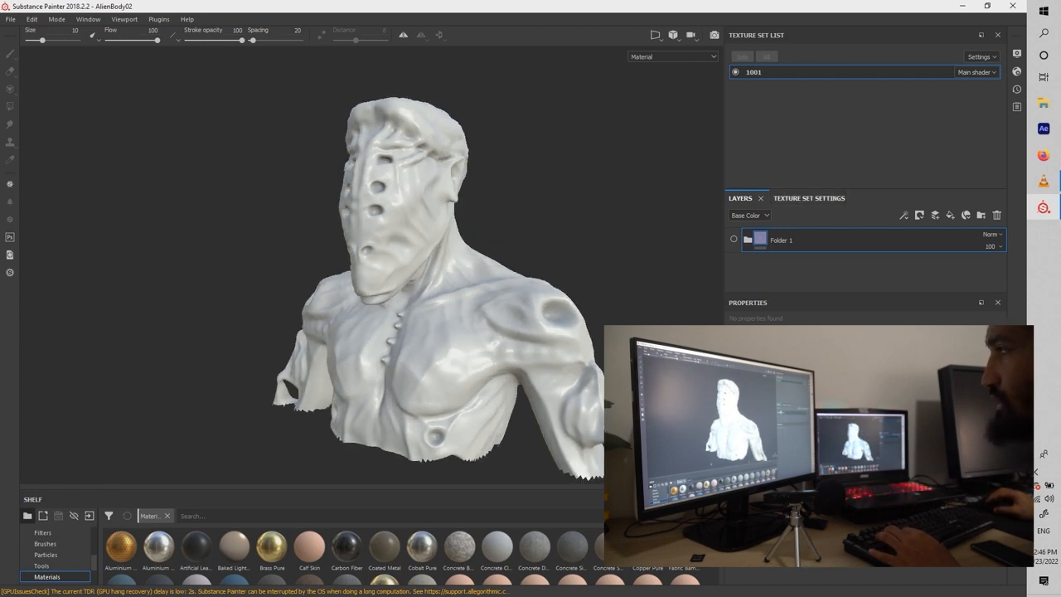
# Step: Try baking settings with the high definition mesh removed and the low poly mesh used as high poly, closing them without baking
pyautogui.click(793, 198)
pyautogui.scroll(-5, 862, 249)
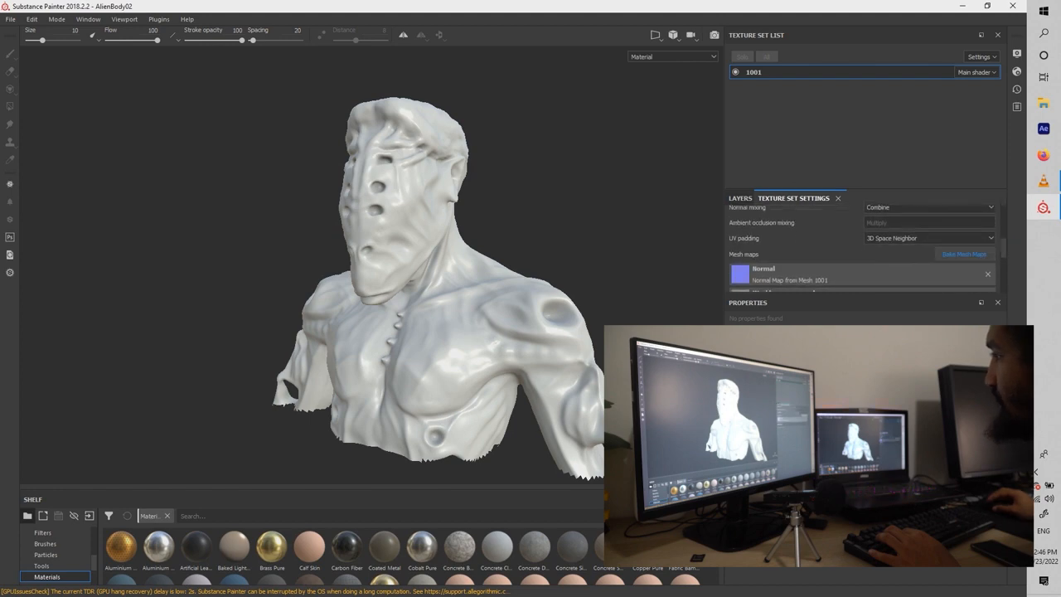
pyautogui.click(963, 253)
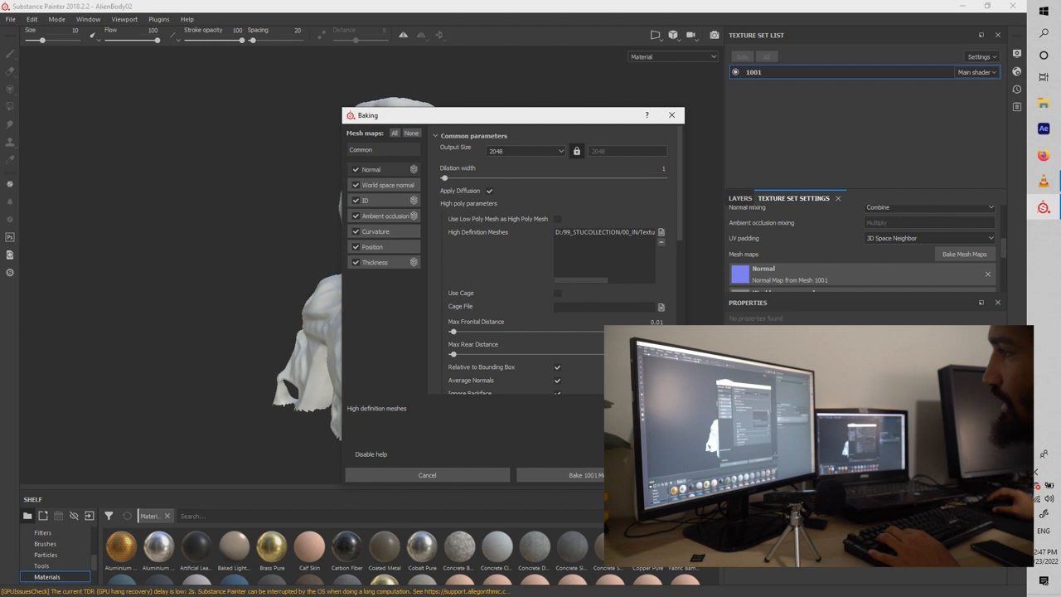
pyautogui.click(661, 233)
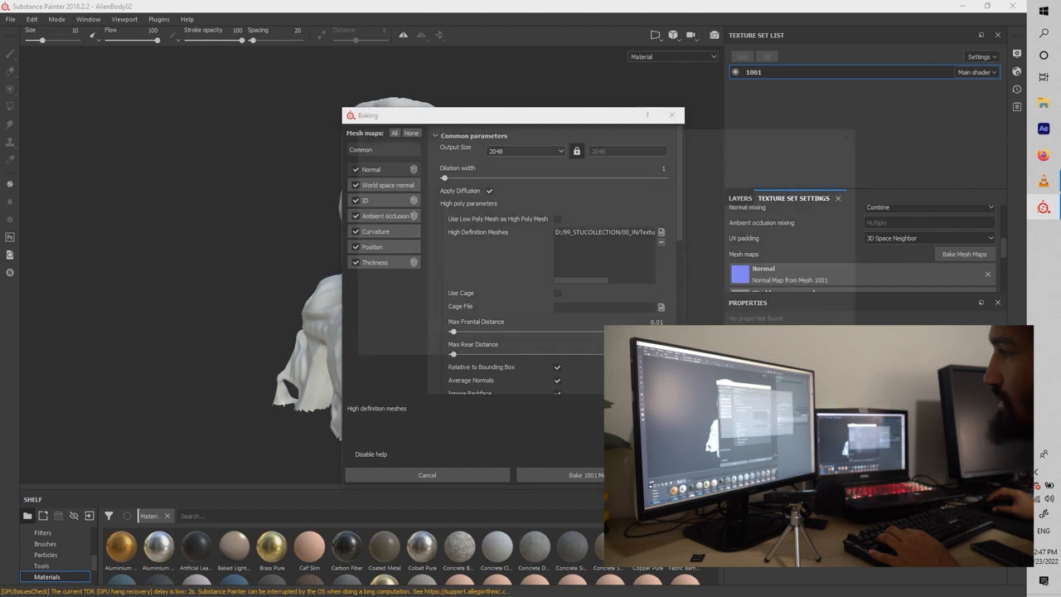
pyautogui.click(859, 133)
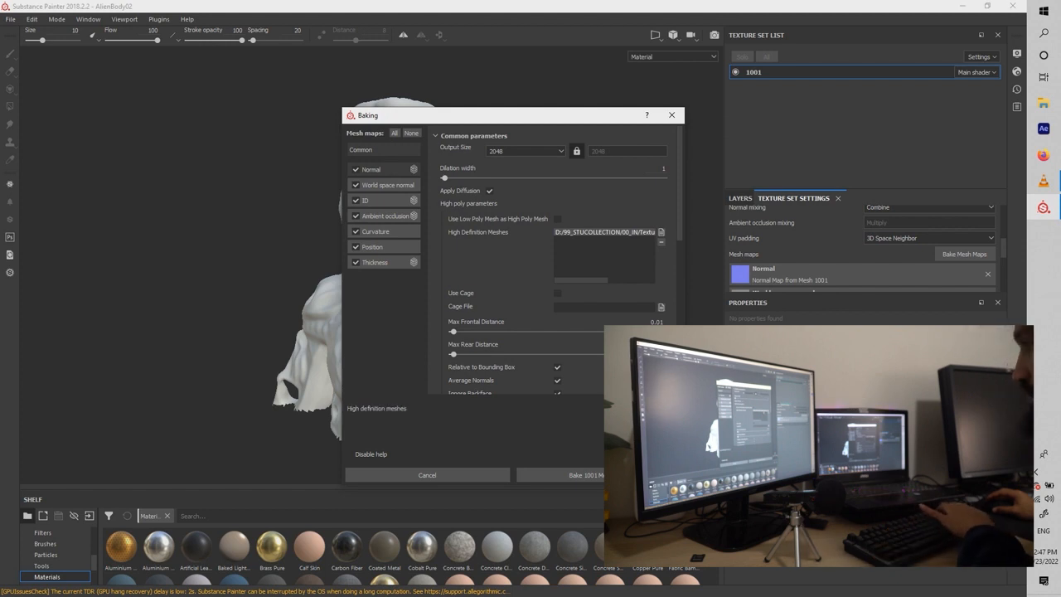
pyautogui.click(660, 242)
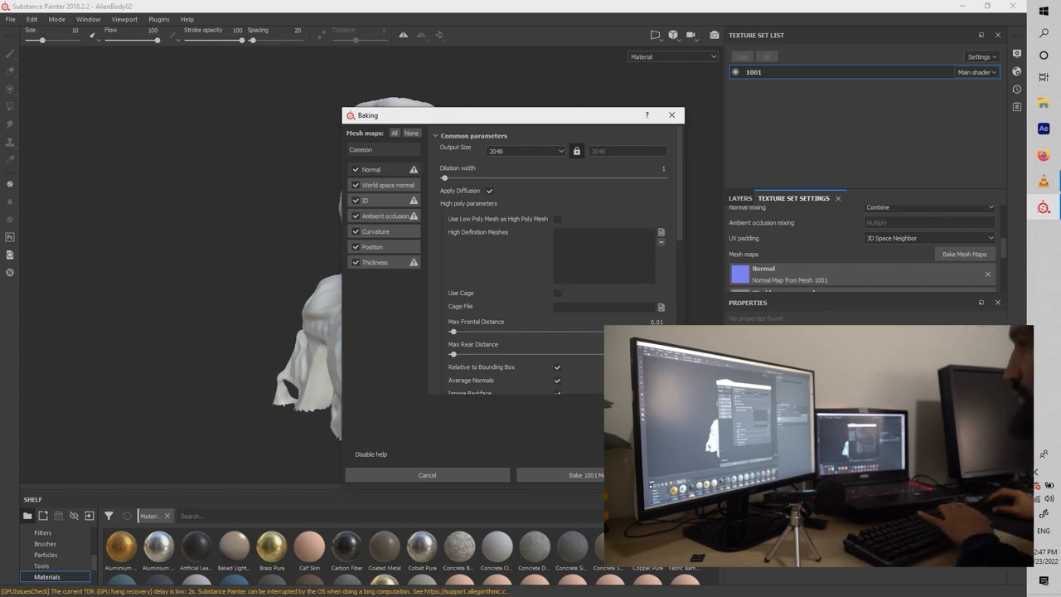
pyautogui.click(558, 219)
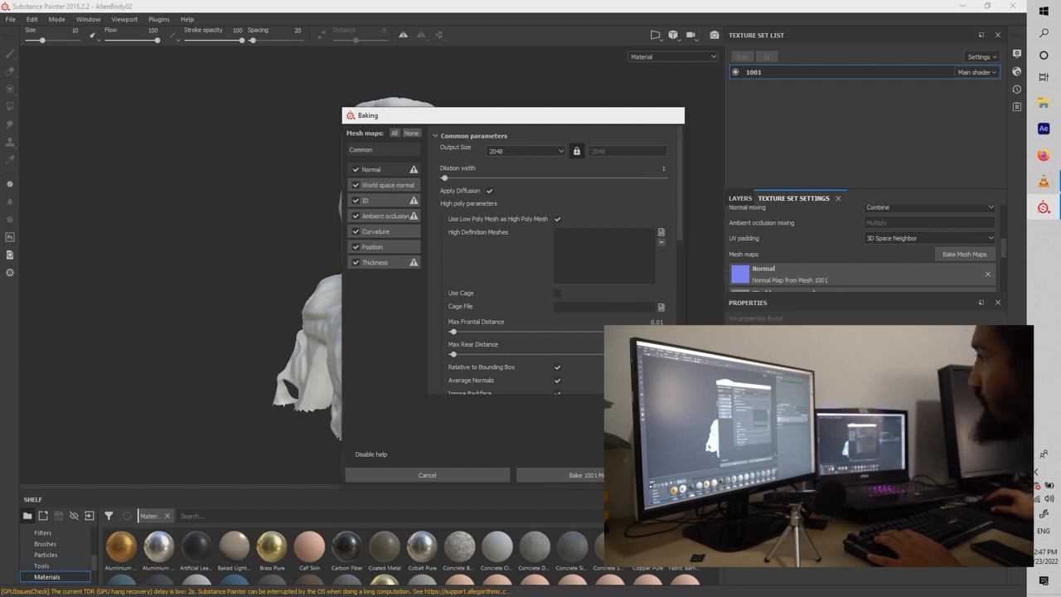
pyautogui.click(671, 115)
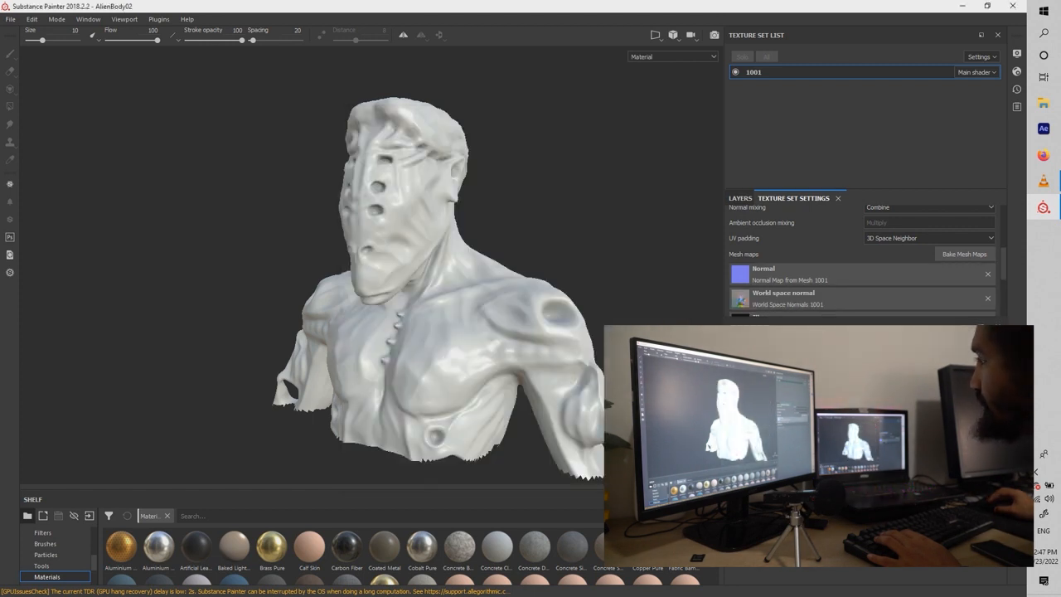
# Step: Review the mesh map baking settings of texture set 1001, down to the normal baker parameters, and close them without baking
pyautogui.click(740, 198)
pyautogui.click(796, 198)
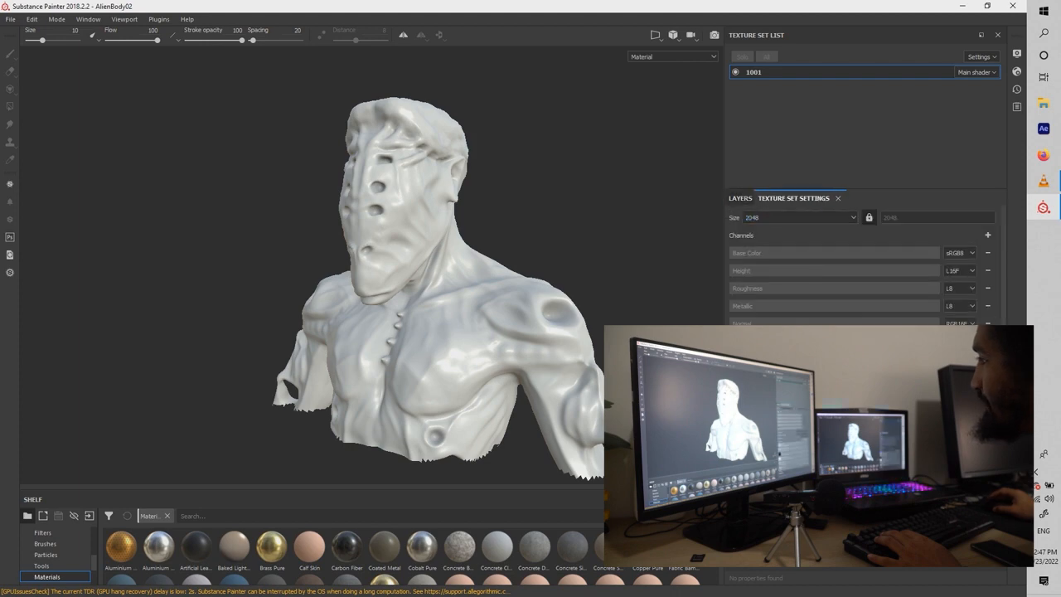
pyautogui.click(862, 418)
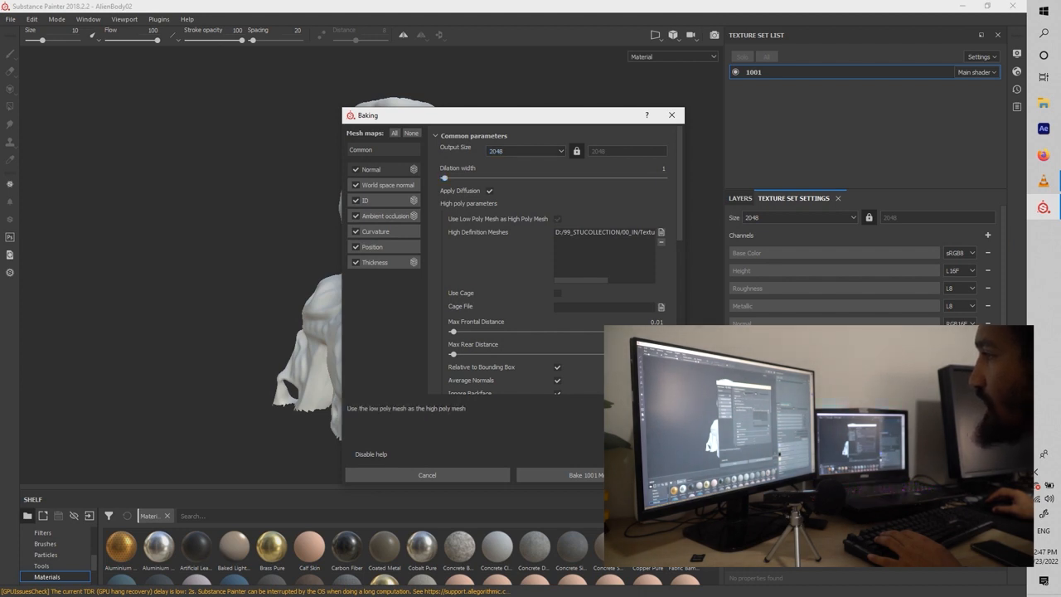
pyautogui.scroll(-4, 553, 248)
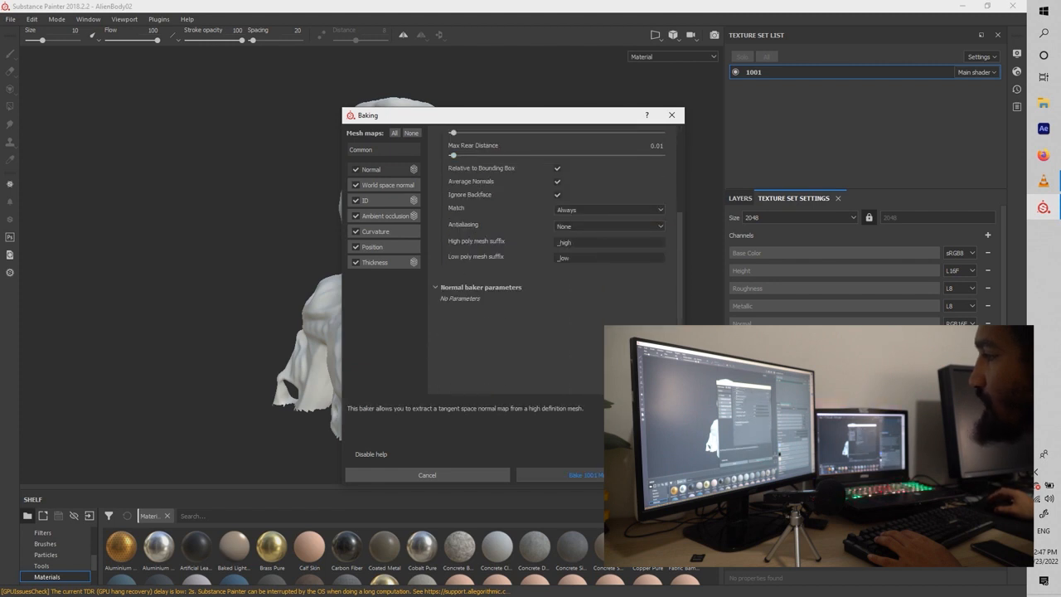
pyautogui.click(672, 115)
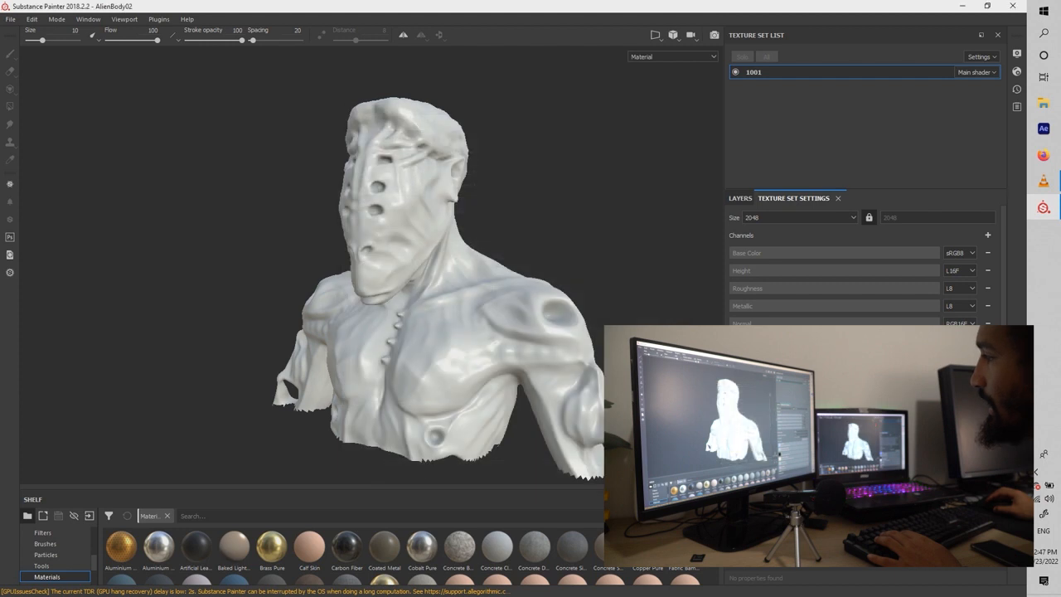
pyautogui.scroll(-1, 862, 265)
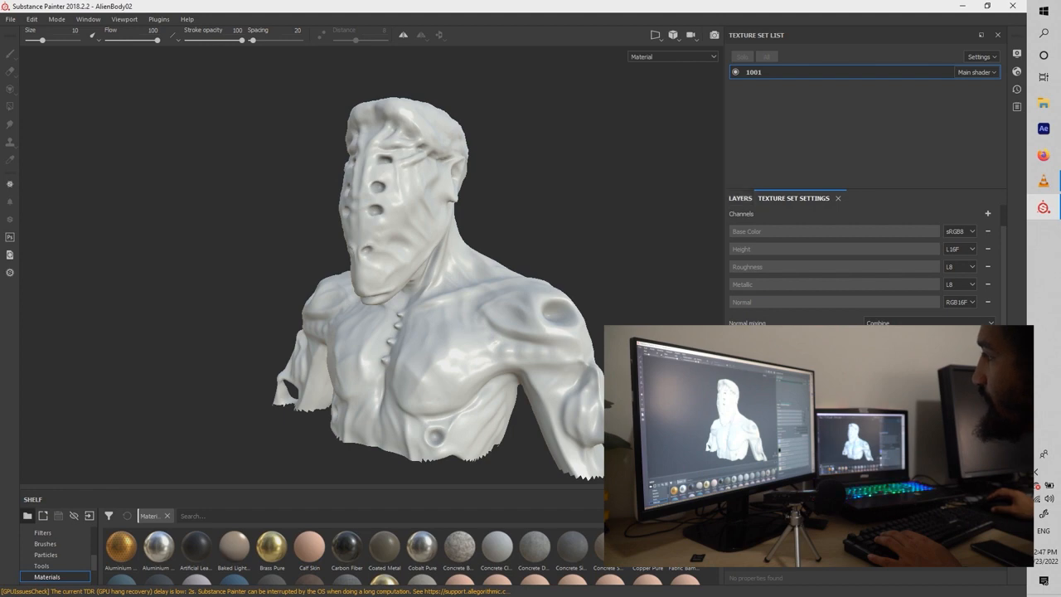
# Step: Hide the folder of grouped layers, add the Dirt smart material above it and enlarge the viewport
pyautogui.click(740, 198)
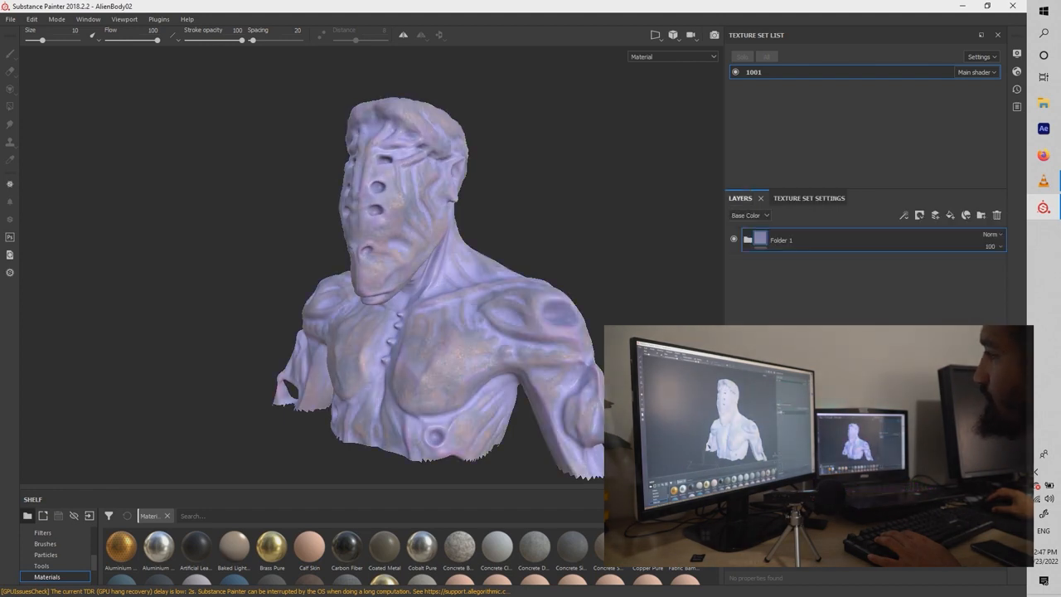
pyautogui.click(733, 240)
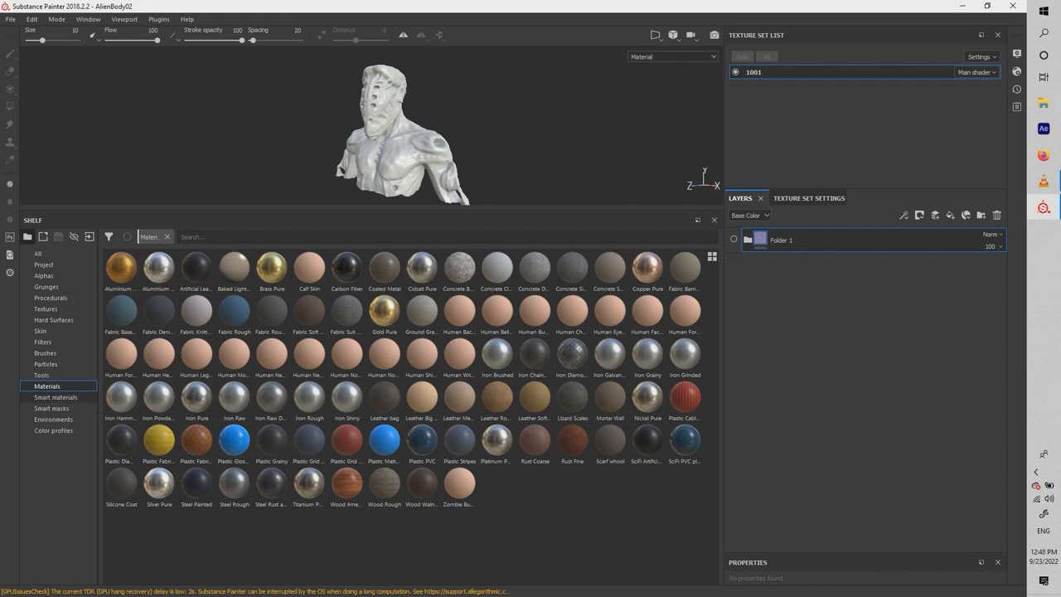
pyautogui.click(56, 397)
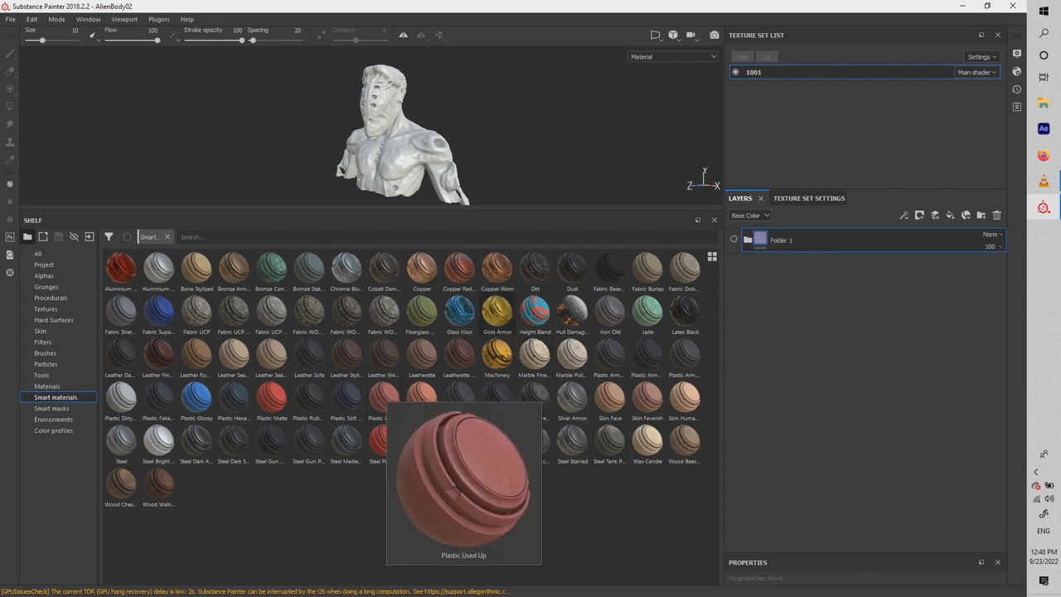
pyautogui.moveTo(536, 270)
pyautogui.moveTo(536, 270); pyautogui.dragTo(828, 230)
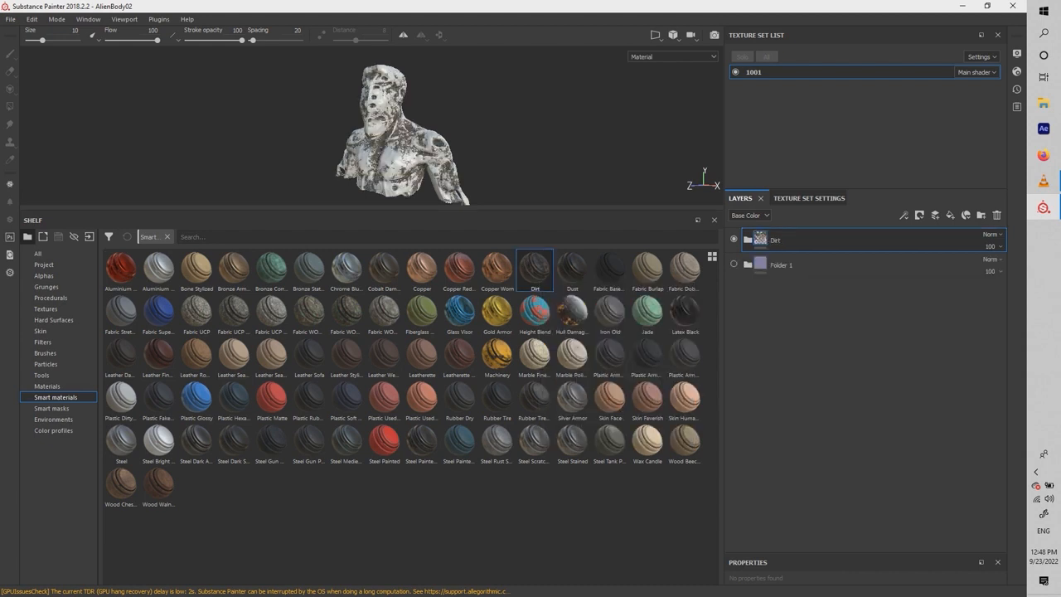
pyautogui.moveTo(464, 209); pyautogui.dragTo(464, 331)
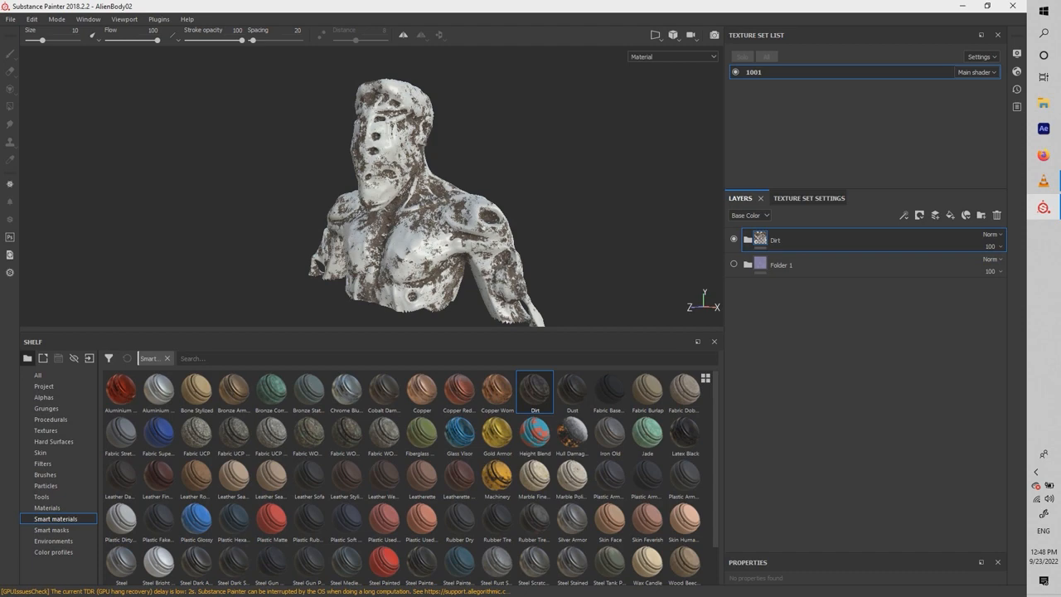
# Step: Lower the Grain Intensity of the finish_grainy filter on the Dirt Base layer
pyautogui.scroll(4, 373, 232)
pyautogui.keyDown('alt'); pyautogui.moveTo(373, 199); pyautogui.dragTo(501, 257); pyautogui.keyUp('alt')
pyautogui.click(747, 239)
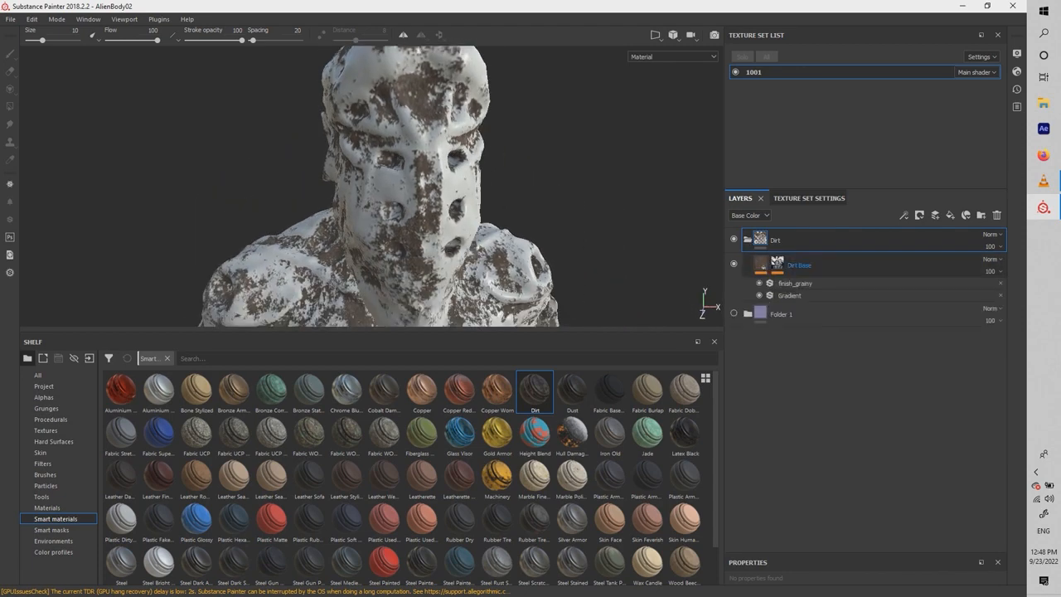
pyautogui.click(794, 282)
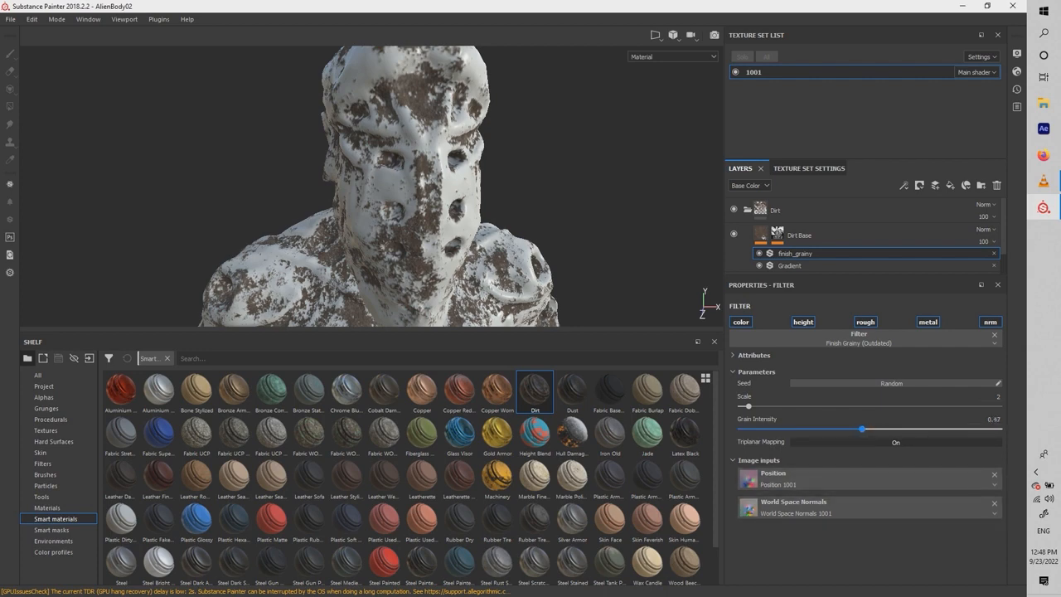
pyautogui.moveTo(788, 429); pyautogui.dragTo(747, 430)
# Step: Set the Color 1 offset of the Dirt Base layer's Gradient filter to 0.13 and collapse the Dirt group
pyautogui.click(790, 266)
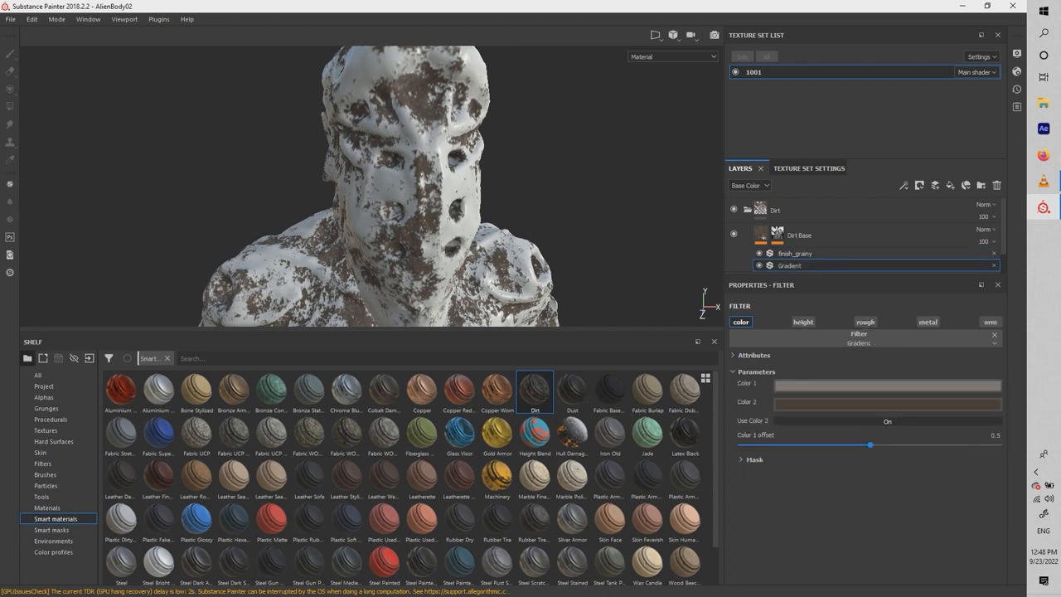
pyautogui.moveTo(839, 445); pyautogui.dragTo(773, 445)
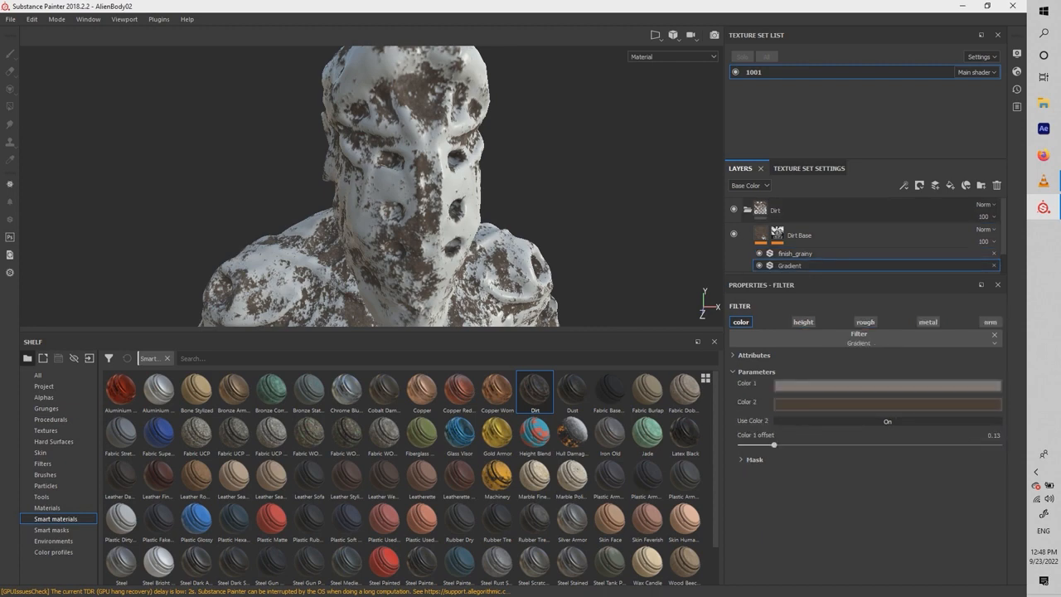
pyautogui.click(747, 211)
pyautogui.scroll(-5, 414, 199)
pyautogui.keyDown('alt'); pyautogui.moveTo(415, 240); pyautogui.dragTo(418, 170, button='middle'); pyautogui.keyUp('alt')
pyautogui.moveTo(418, 170)
pyautogui.keyDown('alt'); pyautogui.mouseDown()
pyautogui.moveTo(407, 158)
pyautogui.moveTo(506, 162)
pyautogui.moveTo(415, 161)
pyautogui.mouseUp(); pyautogui.keyUp('alt')
pyautogui.keyDown('alt'); pyautogui.moveTo(414, 162); pyautogui.dragTo(429, 196, button='middle'); pyautogui.keyUp('alt')
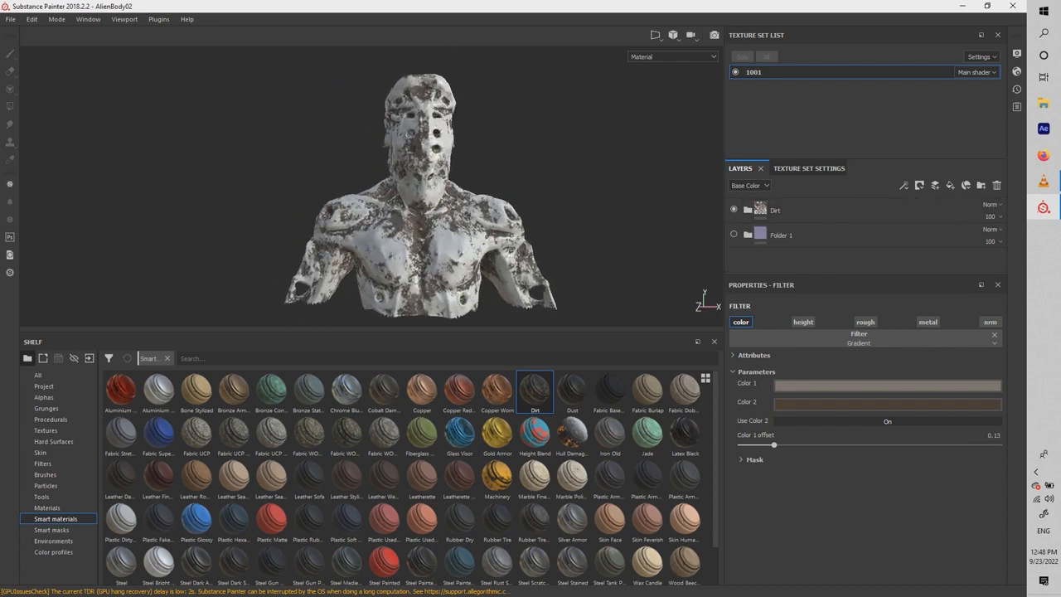
# Step: Add a fill layer above the Dirt folder and mask it with the Occlusion smart mask
pyautogui.click(775, 210)
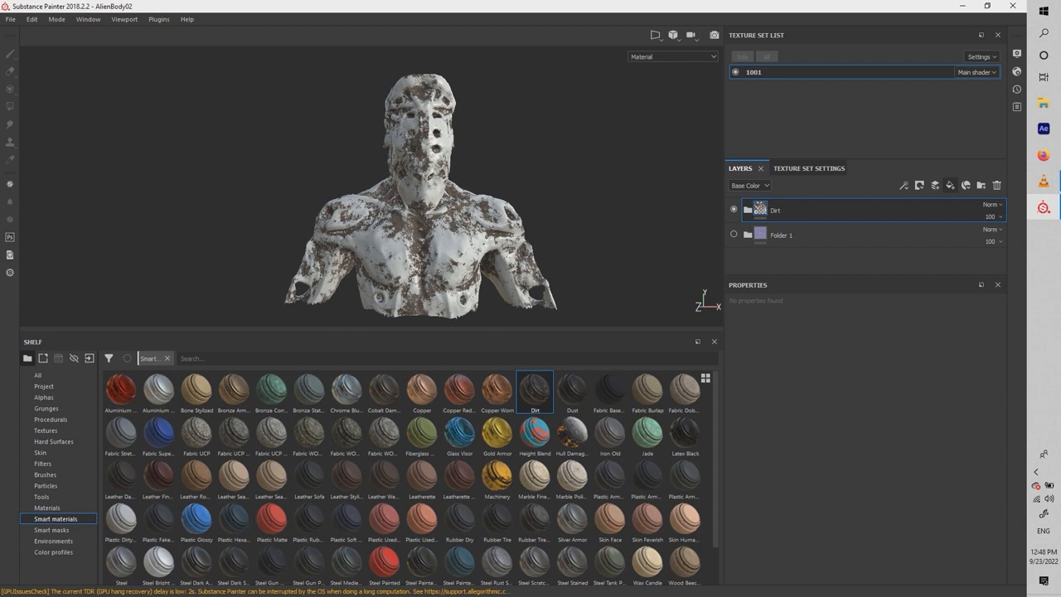
pyautogui.click(951, 187)
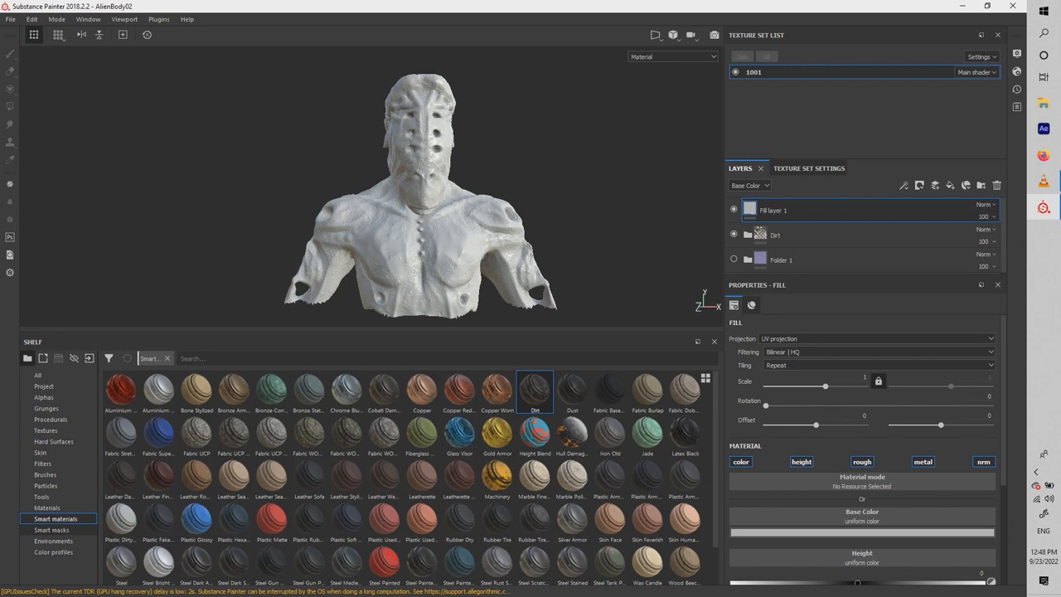
pyautogui.click(53, 529)
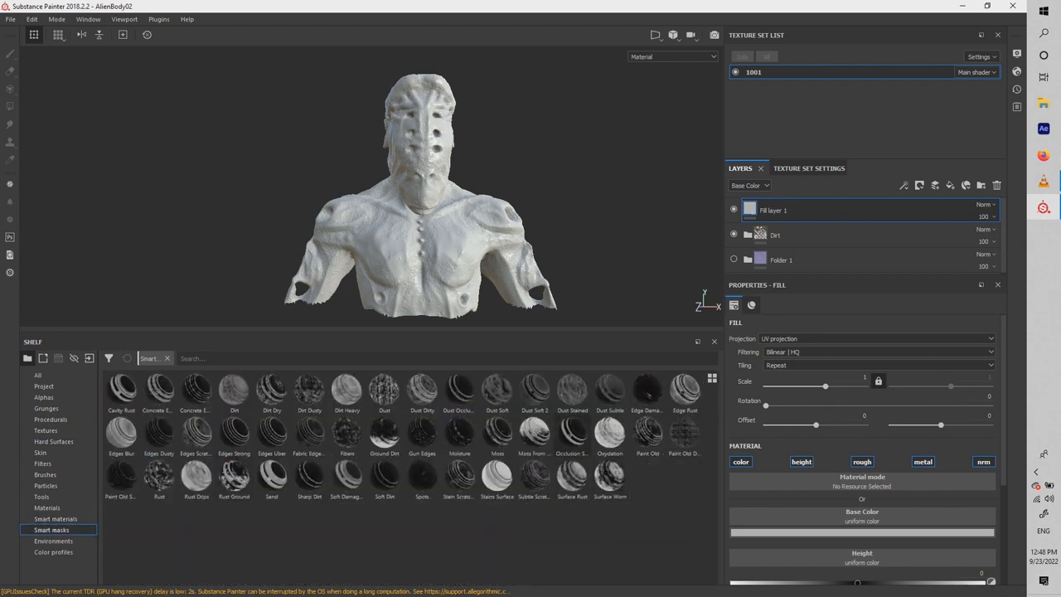
pyautogui.moveTo(572, 434); pyautogui.dragTo(796, 211)
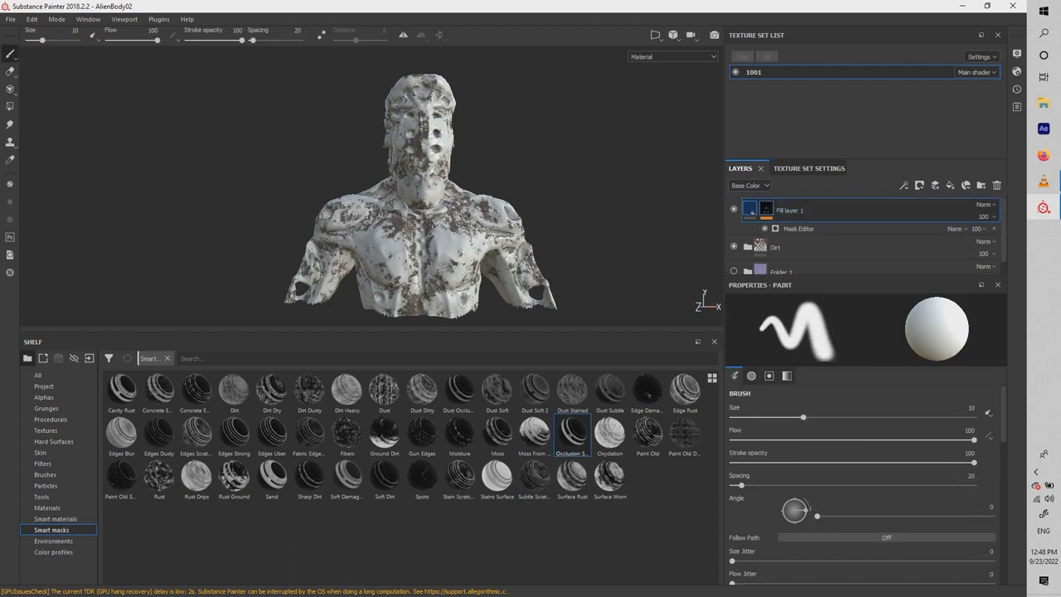
# Step: Set the base color of Fill layer 1 to bright red
pyautogui.click(750, 209)
pyautogui.click(928, 532)
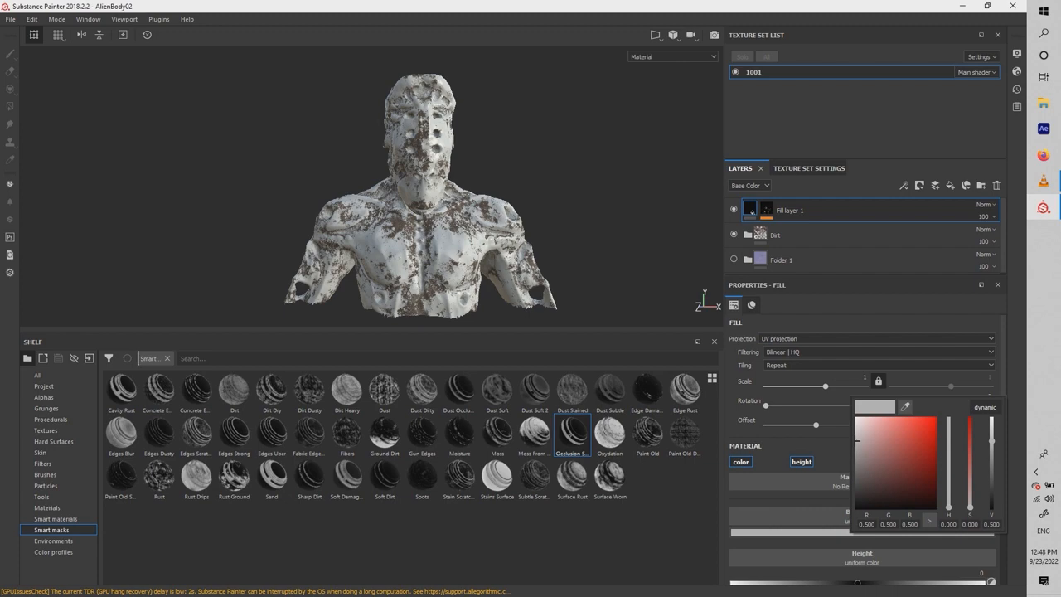
pyautogui.click(933, 424)
# Step: Examine where the occlusion mask places the red fill around the bust's head, neck, chest and arms
pyautogui.scroll(3, 420, 187)
pyautogui.keyDown('alt'); pyautogui.moveTo(389, 199); pyautogui.dragTo(476, 186); pyautogui.keyUp('alt')
pyautogui.moveTo(477, 248)
pyautogui.keyDown('alt'); pyautogui.mouseDown(button='middle')
pyautogui.moveTo(476, 149)
pyautogui.moveTo(363, 247)
pyautogui.mouseUp(button='middle'); pyautogui.keyUp('alt')
pyautogui.keyDown('alt'); pyautogui.moveTo(363, 247); pyautogui.dragTo(257, 241); pyautogui.keyUp('alt')
pyautogui.moveTo(307, 149)
pyautogui.keyDown('alt'); pyautogui.mouseDown(button='middle')
pyautogui.moveTo(323, 256)
pyautogui.moveTo(356, 261)
pyautogui.mouseUp(button='middle'); pyautogui.keyUp('alt')
pyautogui.keyDown('alt'); pyautogui.moveTo(356, 261); pyautogui.dragTo(406, 249, button='right'); pyautogui.keyUp('alt')
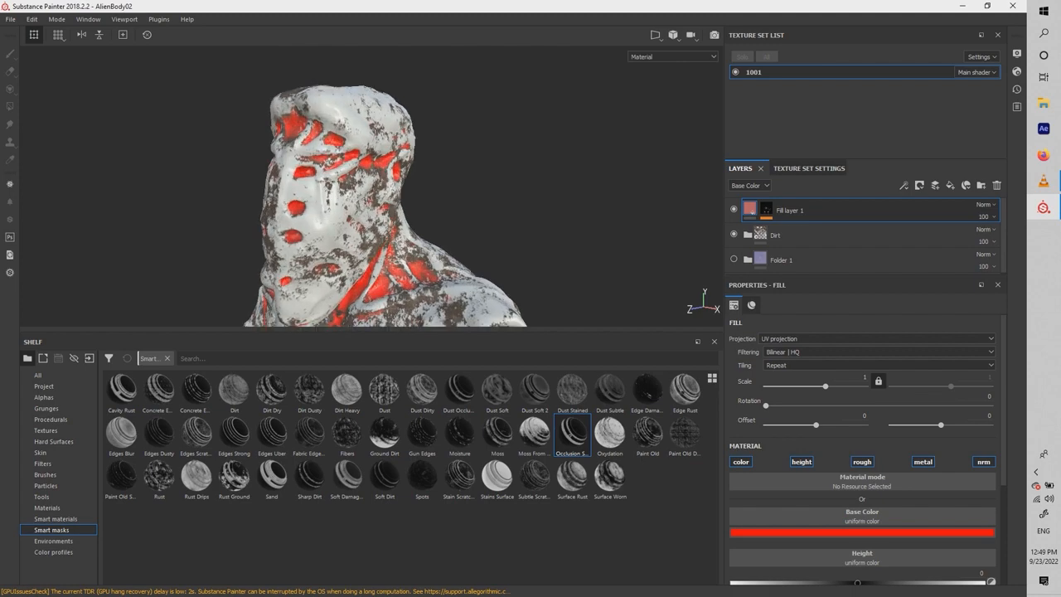
pyautogui.keyDown('alt'); pyautogui.moveTo(398, 257); pyautogui.dragTo(396, 145, button='middle'); pyautogui.keyUp('alt')
pyautogui.keyDown('alt'); pyautogui.moveTo(414, 183); pyautogui.dragTo(439, 189); pyautogui.keyUp('alt')
pyautogui.keyDown('alt'); pyautogui.moveTo(414, 240); pyautogui.dragTo(410, 162, button='middle'); pyautogui.keyUp('alt')
pyautogui.keyDown('alt'); pyautogui.moveTo(410, 162); pyautogui.dragTo(430, 166); pyautogui.keyUp('alt')
pyautogui.keyDown('alt'); pyautogui.moveTo(398, 241); pyautogui.dragTo(418, 161, button='middle'); pyautogui.keyUp('alt')
pyautogui.keyDown('alt'); pyautogui.moveTo(332, 182); pyautogui.dragTo(307, 199); pyautogui.keyUp('alt')
pyautogui.keyDown('alt'); pyautogui.moveTo(431, 199); pyautogui.dragTo(340, 207); pyautogui.keyUp('alt')
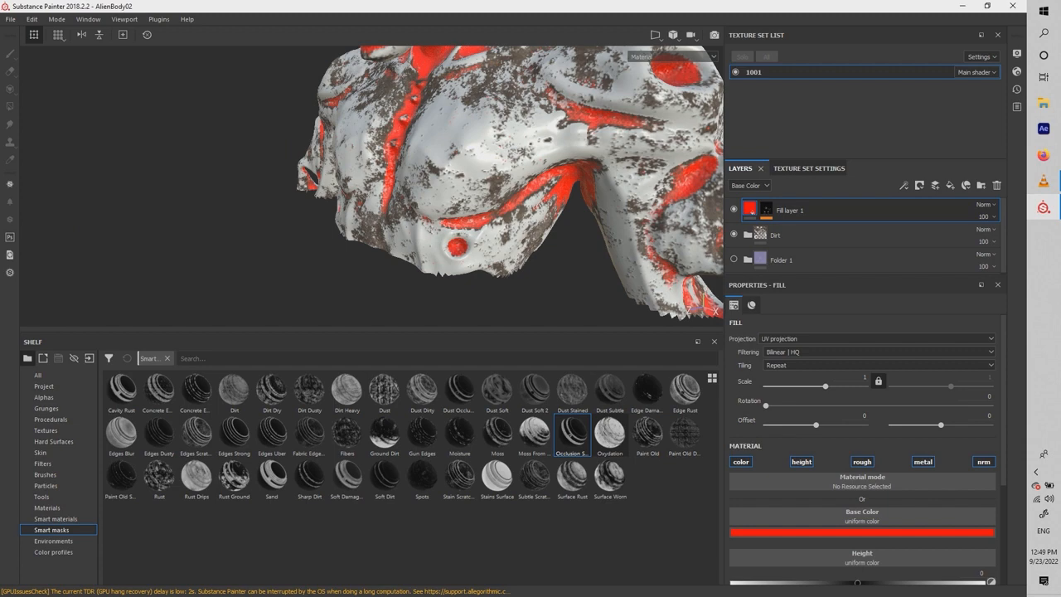
# Step: Try the Oxydation and Dust Occlusion smart masks on Fill layer 1
pyautogui.moveTo(609, 433); pyautogui.dragTo(780, 213)
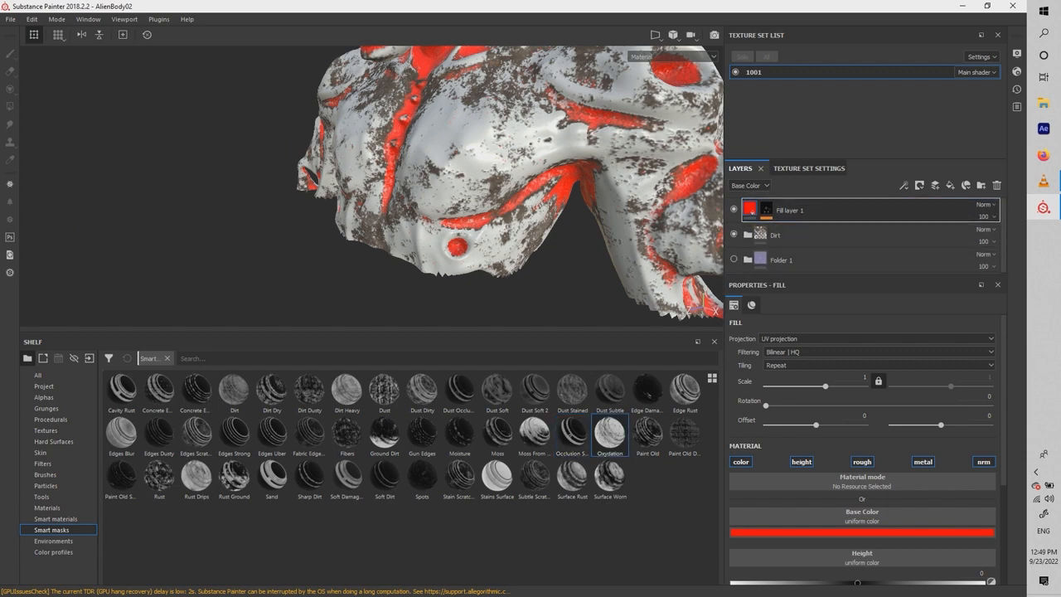
pyautogui.moveTo(781, 212); pyautogui.dragTo(771, 212)
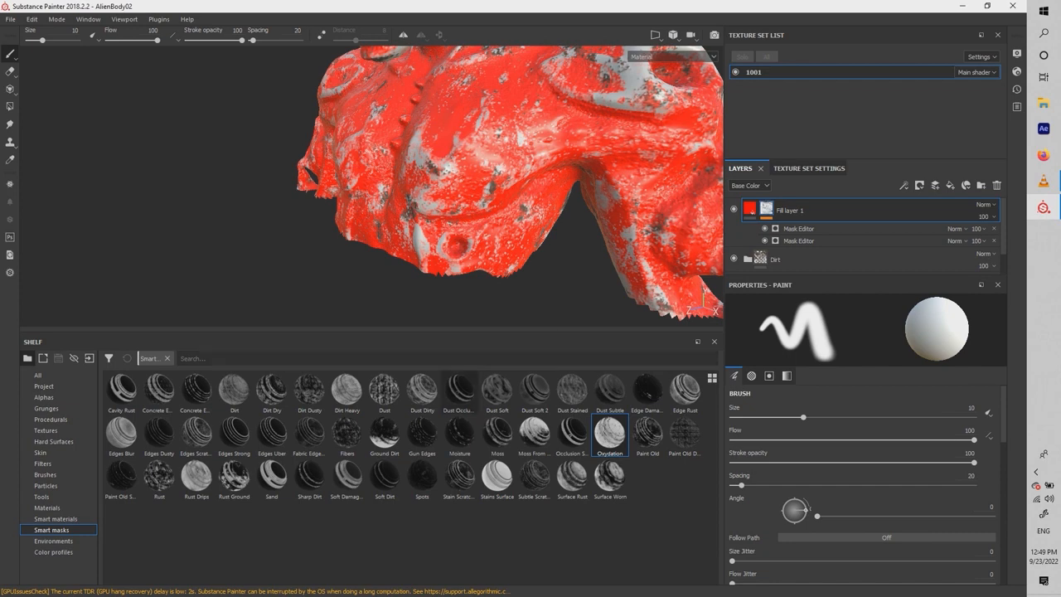
pyautogui.moveTo(460, 391); pyautogui.dragTo(778, 212)
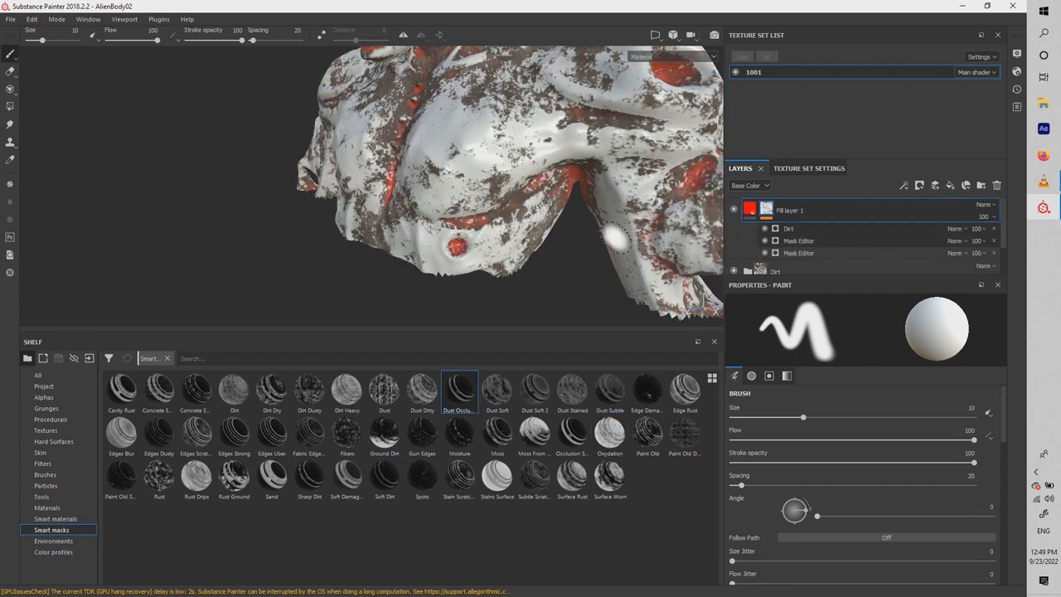
pyautogui.keyDown('alt'); pyautogui.moveTo(492, 224); pyautogui.dragTo(568, 270); pyautogui.keyUp('alt')
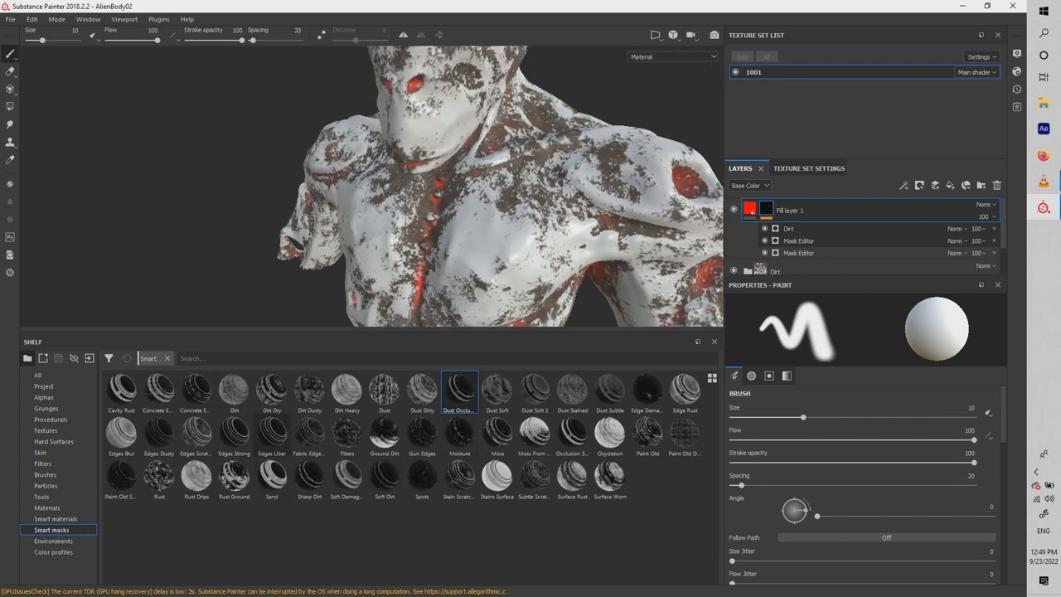
# Step: Apply the Edges Uber smart mask to Fill layer 1 and hide the Dirt folder
pyautogui.moveTo(272, 430); pyautogui.dragTo(787, 211)
pyautogui.moveTo(589, 136)
pyautogui.keyDown('alt'); pyautogui.mouseDown()
pyautogui.moveTo(453, 154)
pyautogui.moveTo(547, 186)
pyautogui.moveTo(506, 225)
pyautogui.moveTo(374, 189)
pyautogui.mouseUp(); pyautogui.keyUp('alt')
pyautogui.scroll(-1, 862, 240)
pyautogui.click(733, 249)
pyautogui.keyDown('alt'); pyautogui.moveTo(332, 194); pyautogui.dragTo(497, 203); pyautogui.keyUp('alt')
# Step: Review the baked mesh maps in the texture set settings and return to the layer stack
pyautogui.click(808, 168)
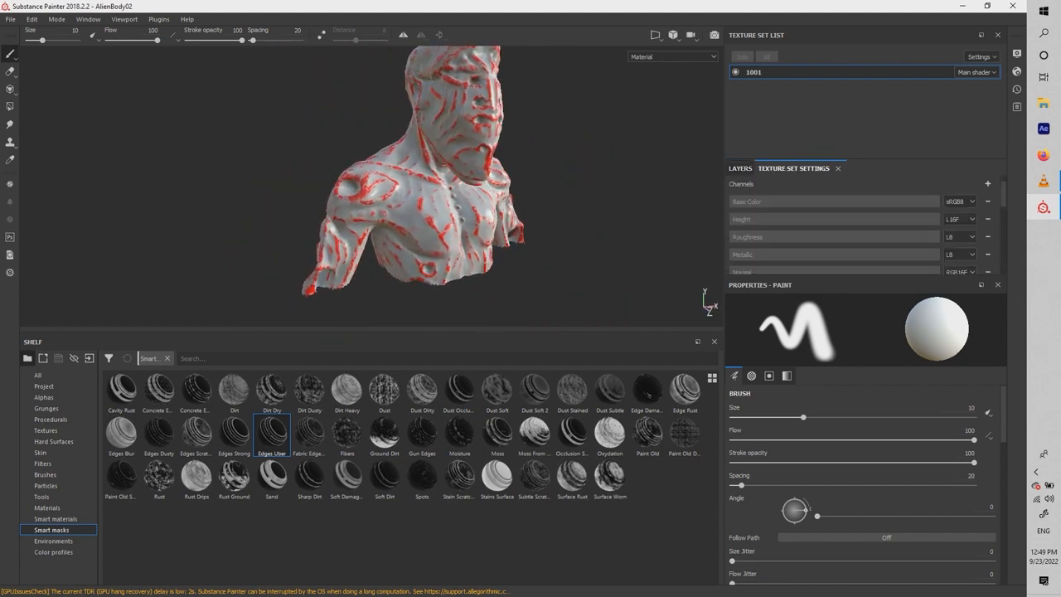
pyautogui.scroll(-3, 862, 228)
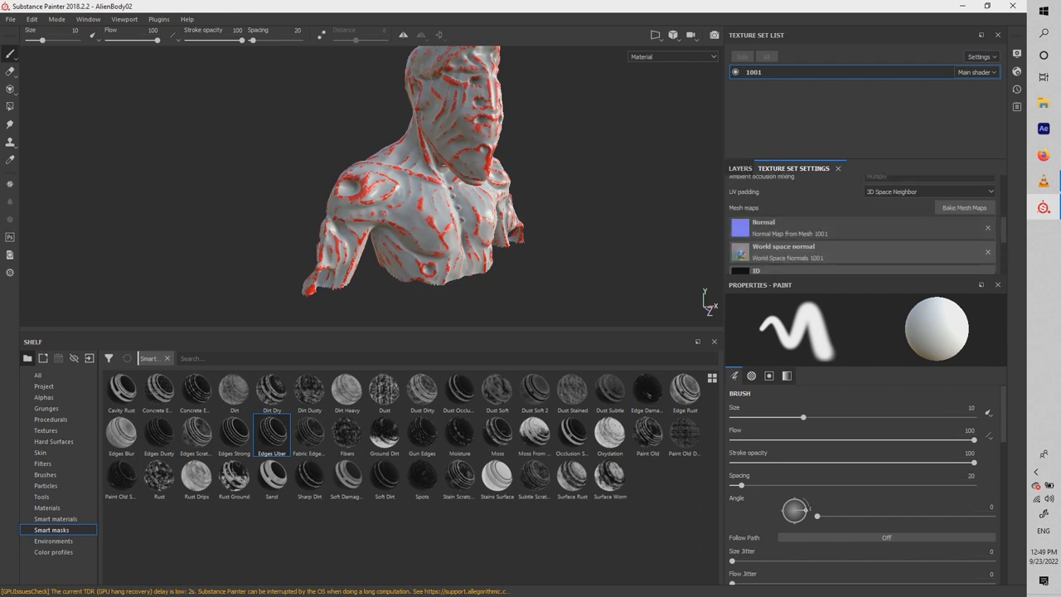
pyautogui.click(740, 168)
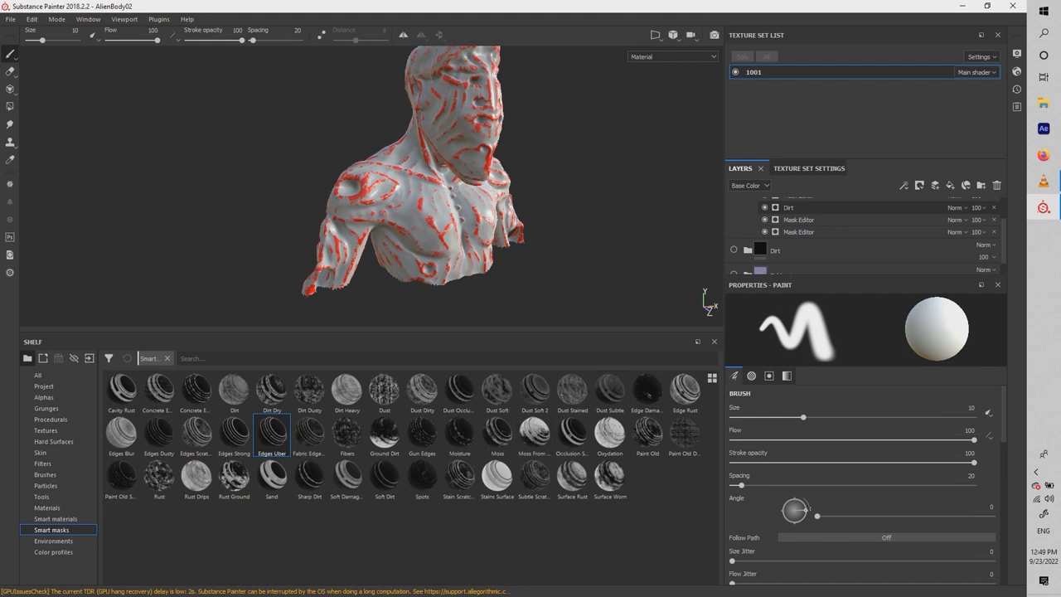
# Step: Delete Fill layer 1 and add the Lizard Scales material as a new layer above the Dirt folder
pyautogui.scroll(2, 866, 232)
pyautogui.click(996, 185)
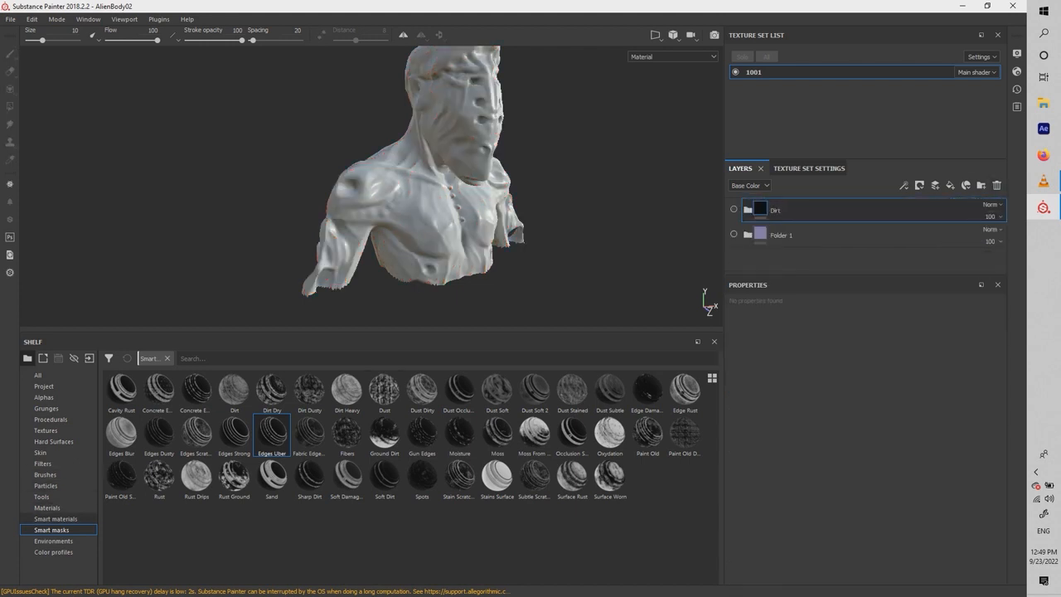
pyautogui.click(56, 518)
pyautogui.scroll(-2, 385, 476)
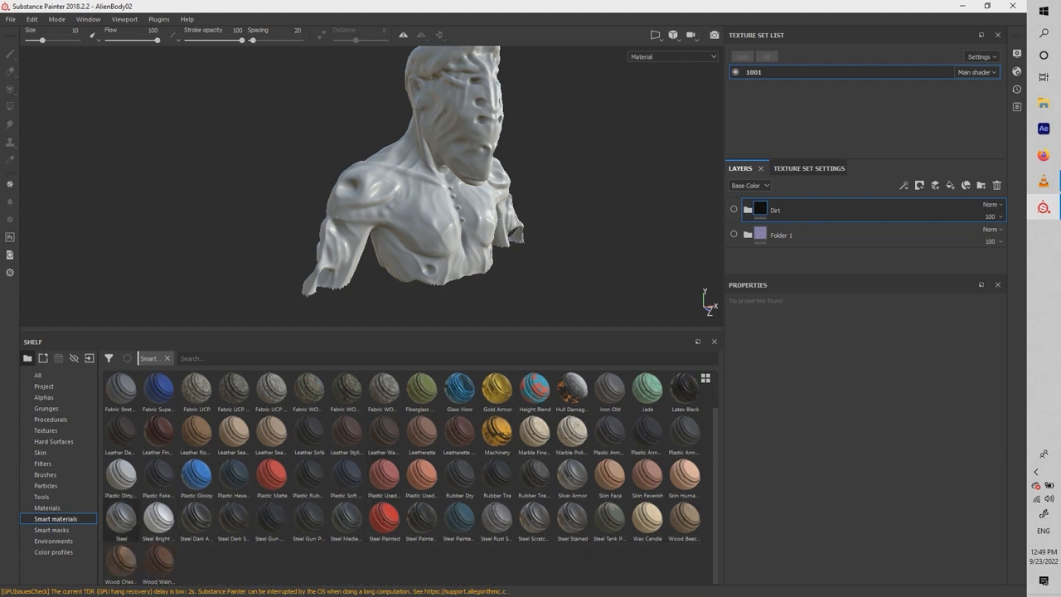
pyautogui.click(48, 508)
pyautogui.scroll(-1, 396, 445)
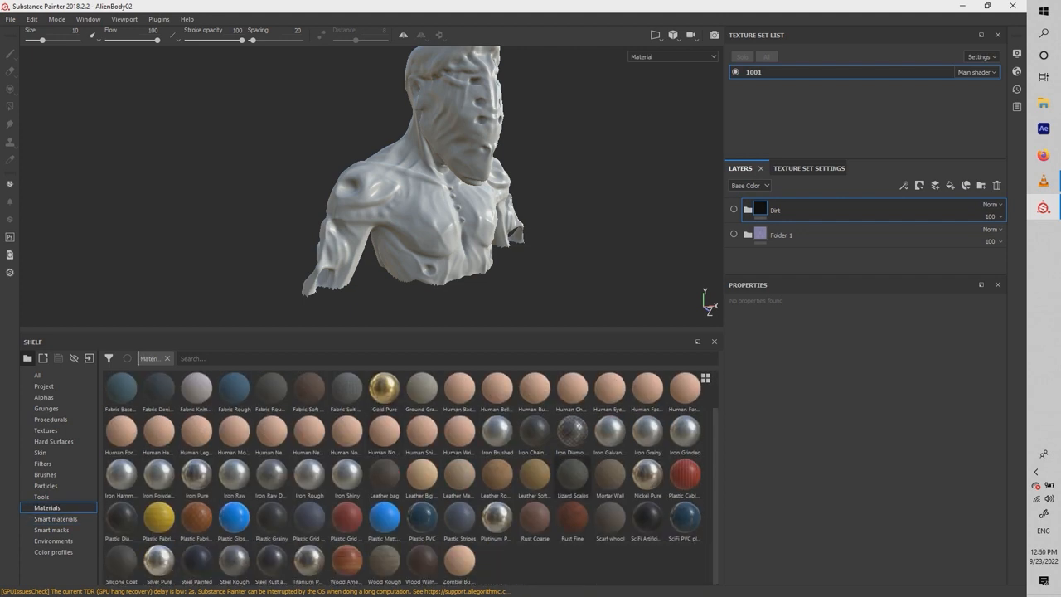
pyautogui.moveTo(572, 477); pyautogui.dragTo(751, 212)
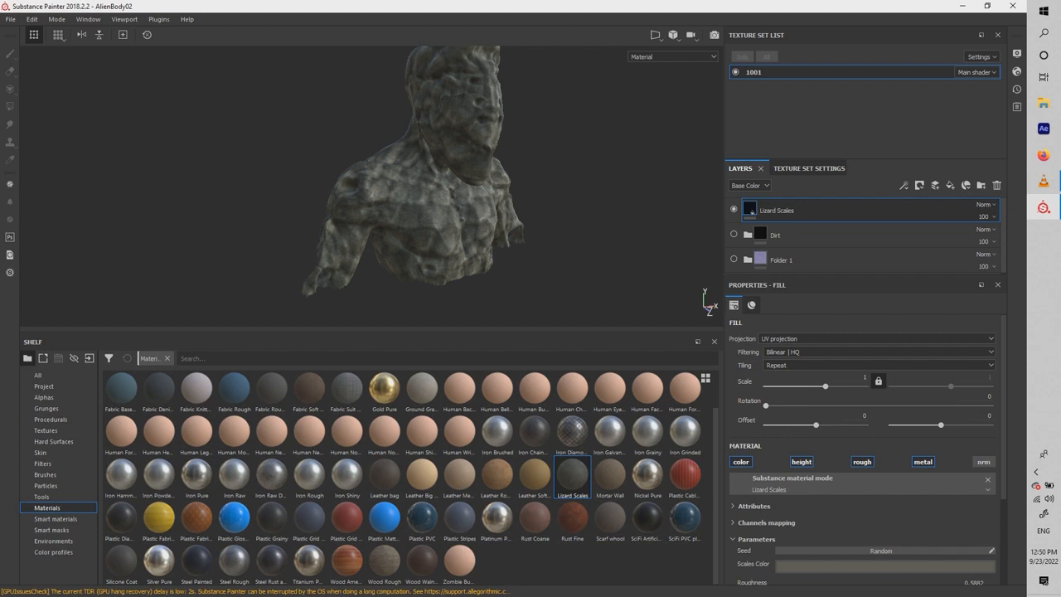
pyautogui.scroll(3, 371, 186)
pyautogui.keyDown('alt'); pyautogui.moveTo(431, 191); pyautogui.dragTo(356, 190); pyautogui.keyUp('alt')
pyautogui.scroll(-2, 371, 186)
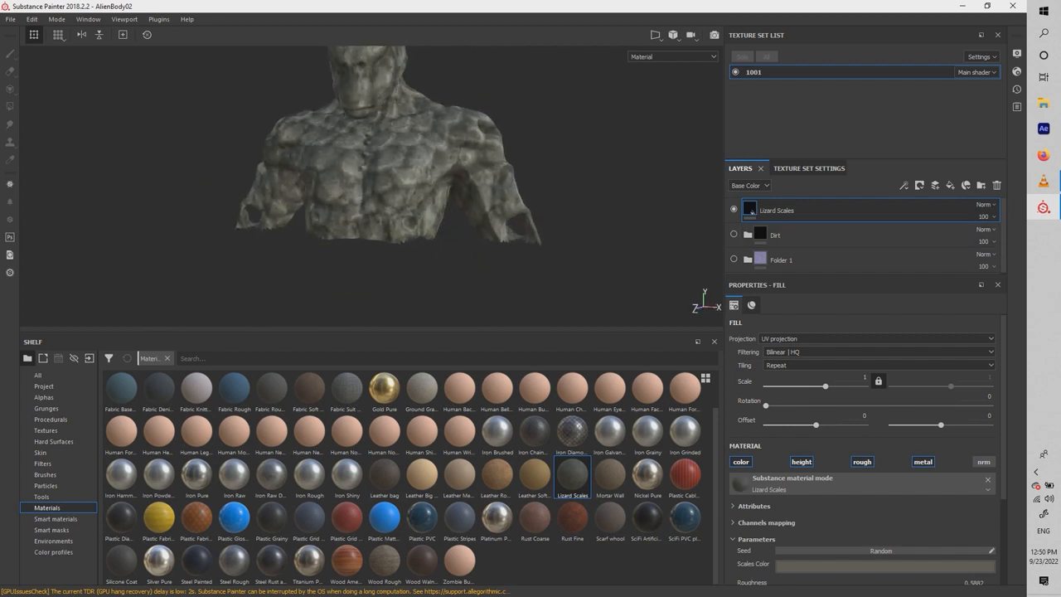
pyautogui.scroll(2, 372, 186)
pyautogui.keyDown('alt'); pyautogui.moveTo(364, 166); pyautogui.dragTo(450, 217, button='middle'); pyautogui.keyUp('alt')
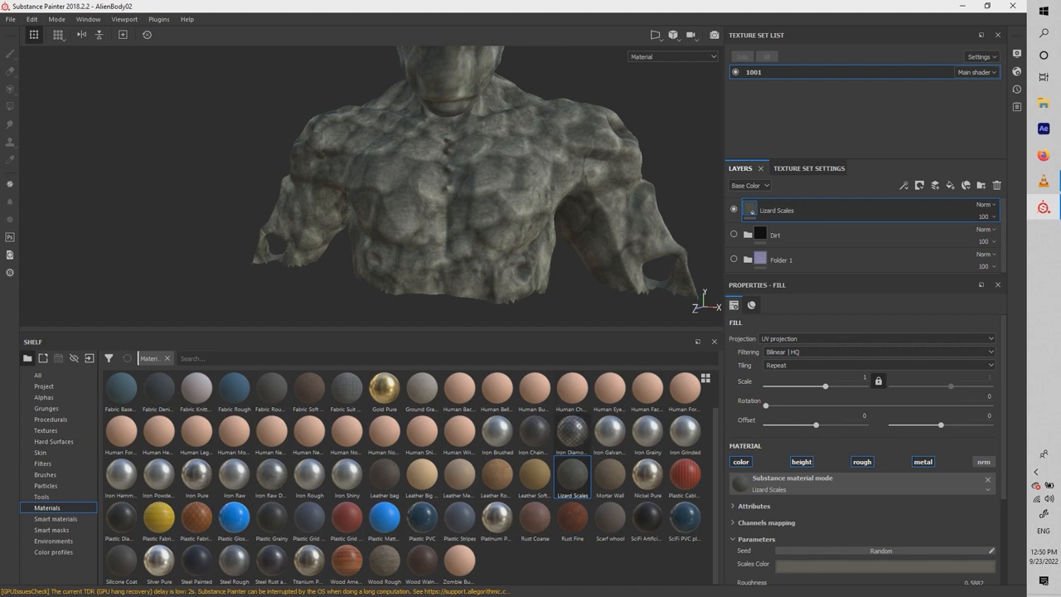
# Step: Add the Iron Diamond Armor material as the top layer and delete the Lizard Scales layer
pyautogui.moveTo(572, 432); pyautogui.dragTo(809, 202)
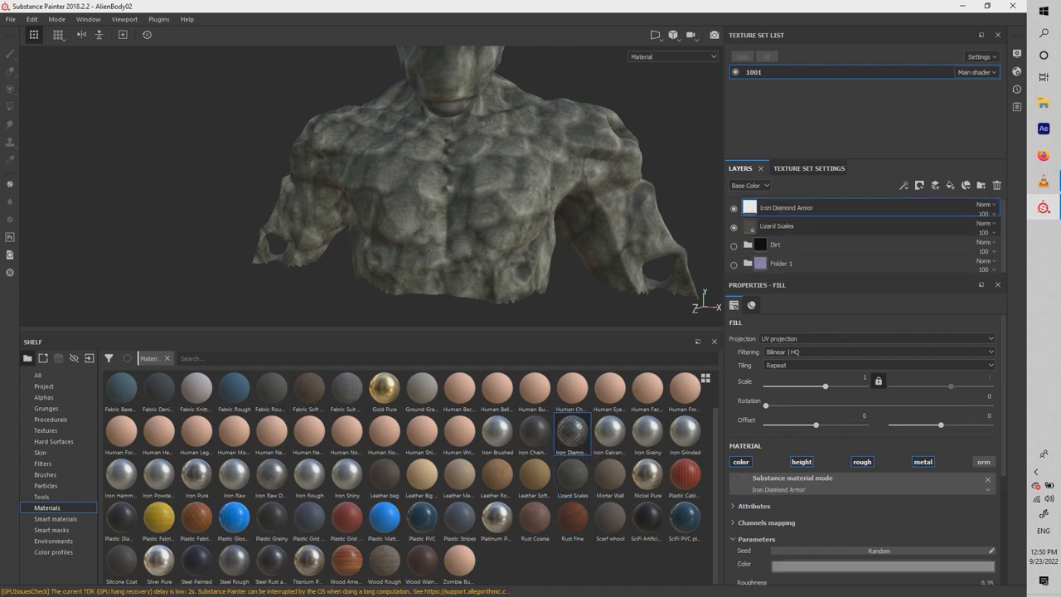
pyautogui.click(809, 235)
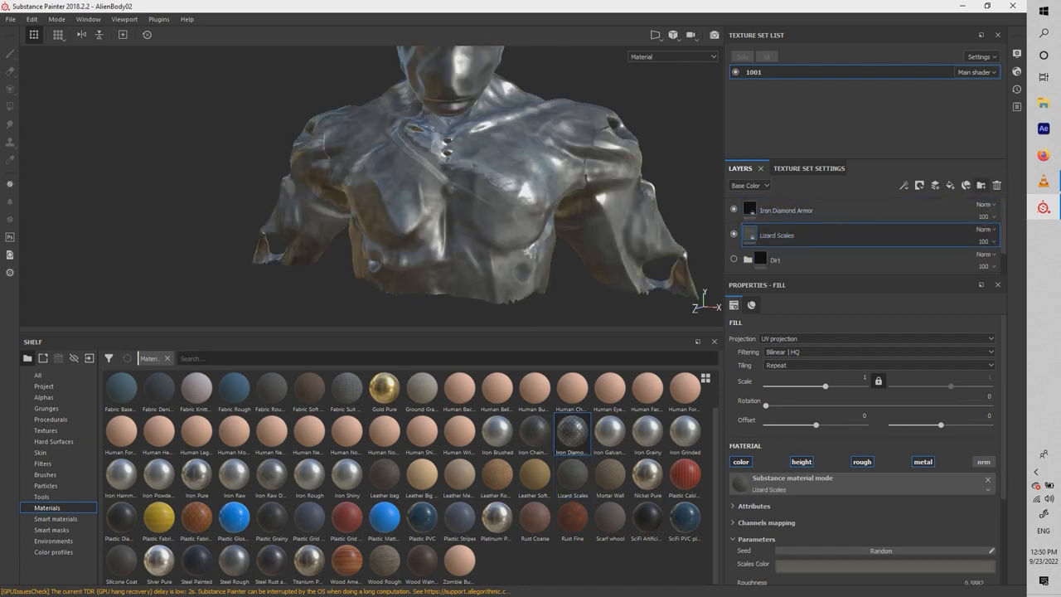
pyautogui.click(996, 184)
# Step: Set the UV projection scale of the Iron Diamond Armor layer to 15.73
pyautogui.click(751, 210)
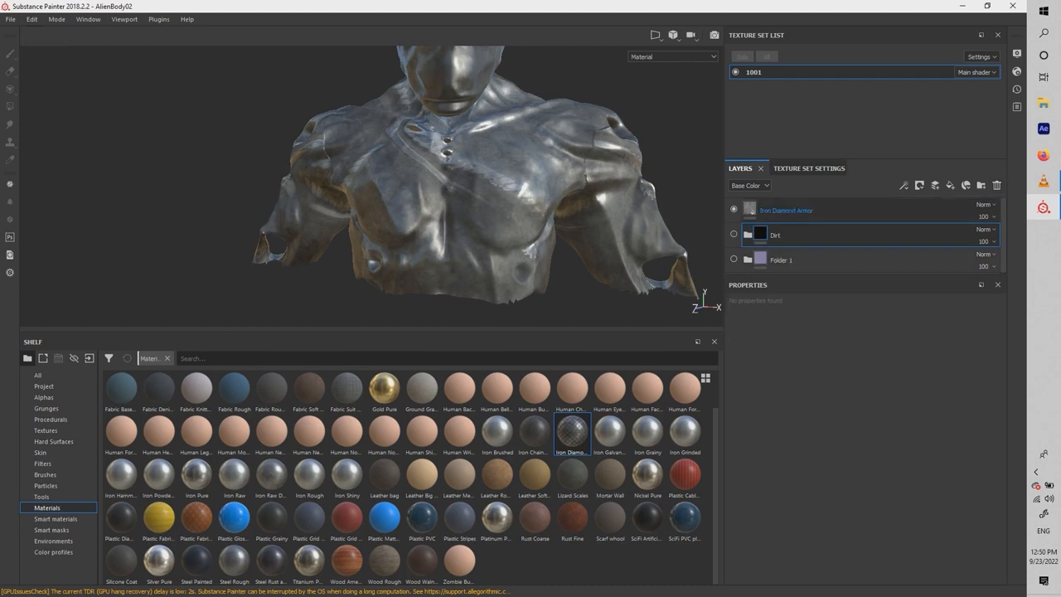
pyautogui.moveTo(824, 386); pyautogui.dragTo(841, 386)
pyautogui.keyDown('alt'); pyautogui.moveTo(498, 166); pyautogui.dragTo(500, 292, button='middle'); pyautogui.keyUp('alt')
pyautogui.keyDown('alt'); pyautogui.moveTo(501, 291); pyautogui.dragTo(468, 302); pyautogui.keyUp('alt')
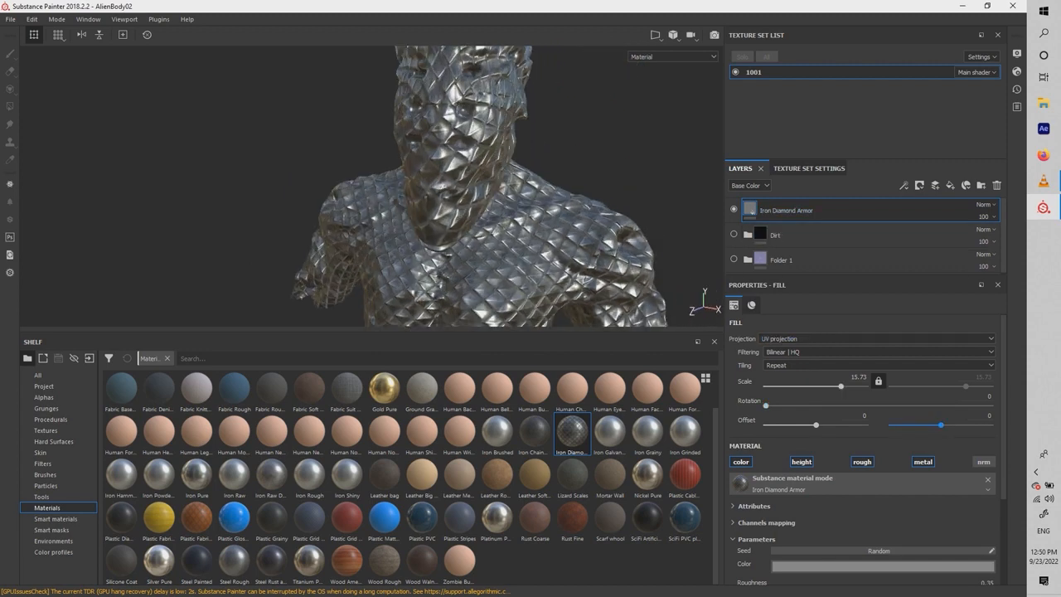
pyautogui.moveTo(766, 405)
pyautogui.mouseDown()
pyautogui.moveTo(801, 405)
pyautogui.moveTo(766, 405)
pyautogui.mouseUp()
# Step: Change the Color parameter of the Iron Diamond Armor material to a muted red
pyautogui.scroll(-3, 861, 447)
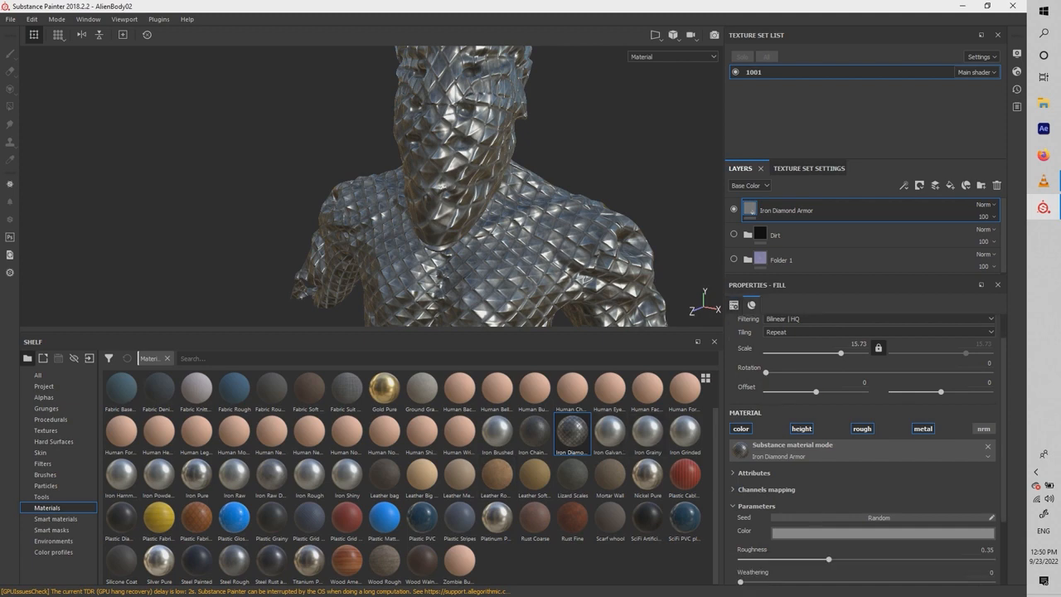
pyautogui.click(895, 467)
pyautogui.moveTo(870, 399); pyautogui.dragTo(903, 349)
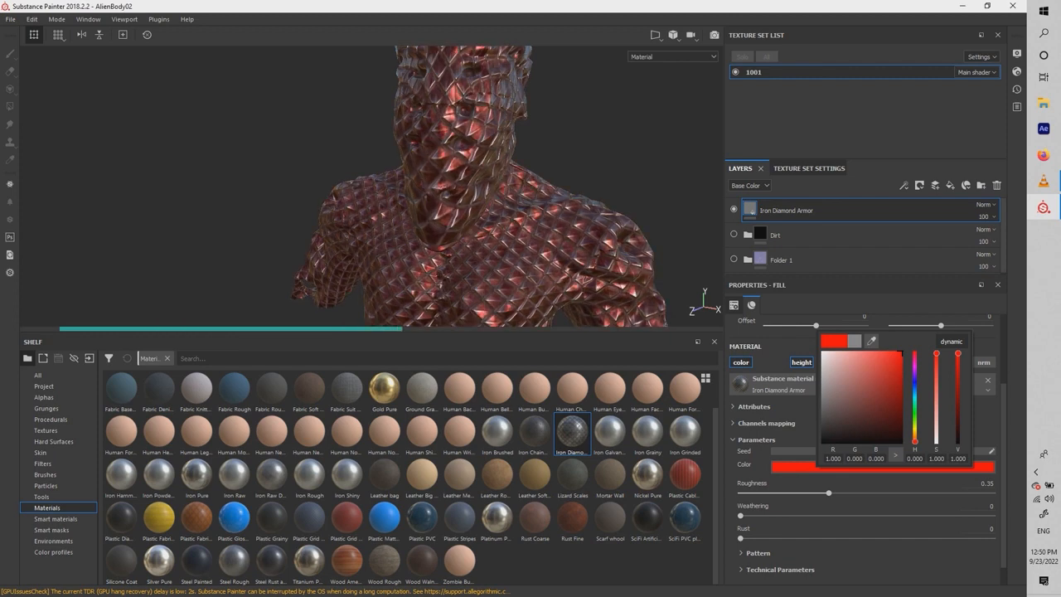
pyautogui.click(876, 367)
pyautogui.moveTo(877, 367); pyautogui.dragTo(855, 386)
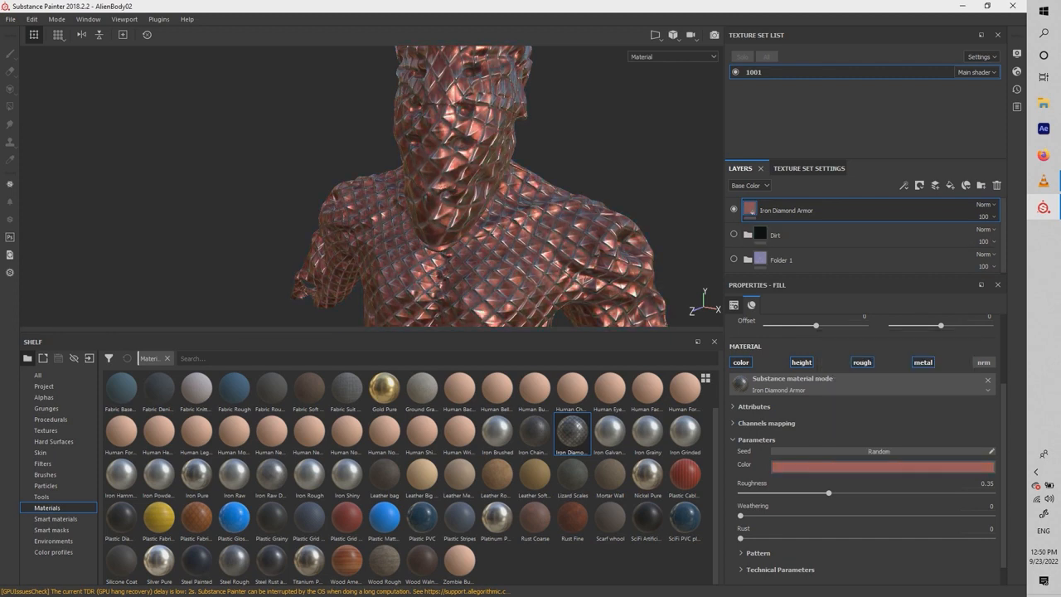
# Step: Set the Roughness of the Iron Diamond Armor material to 0.36
pyautogui.scroll(3, 866, 447)
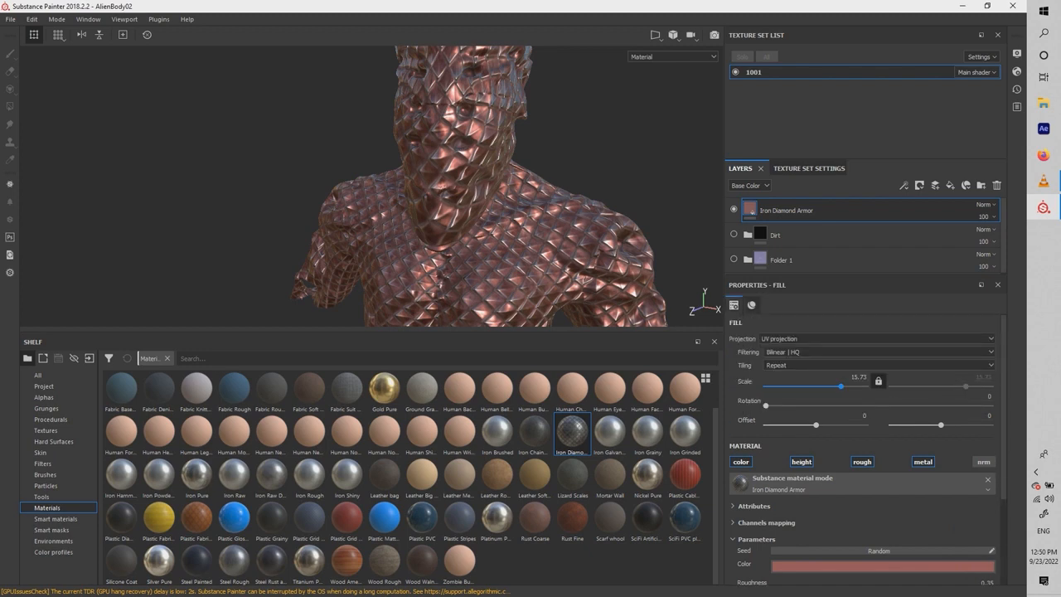
pyautogui.scroll(-2, 866, 447)
pyautogui.moveTo(829, 526)
pyautogui.mouseDown()
pyautogui.moveTo(906, 526)
pyautogui.moveTo(740, 526)
pyautogui.moveTo(930, 526)
pyautogui.moveTo(830, 526)
pyautogui.mouseUp()
pyautogui.scroll(-2, 830, 540)
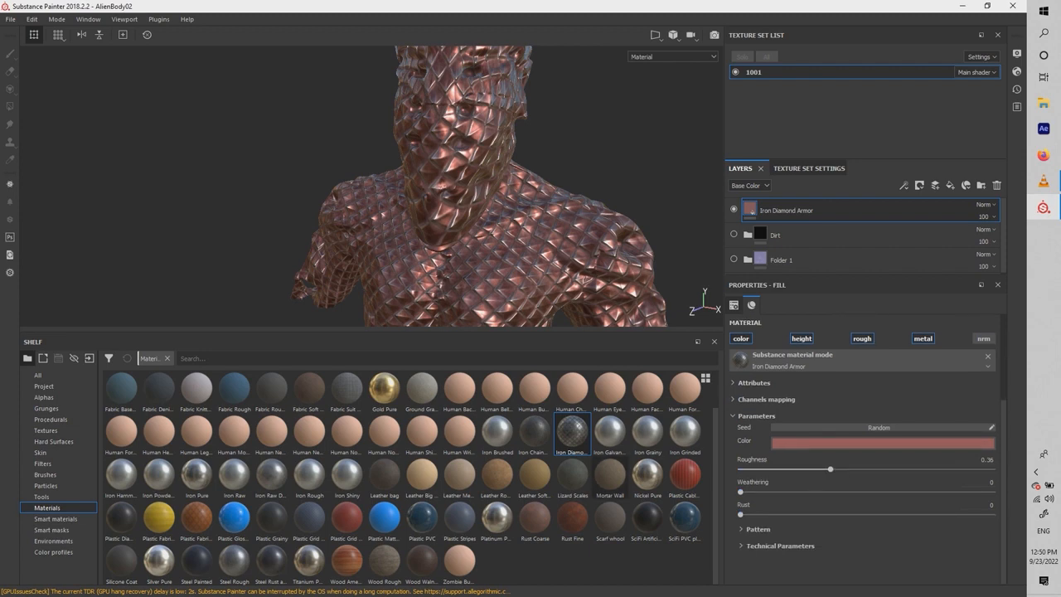
pyautogui.keyDown('alt'); pyautogui.moveTo(397, 207); pyautogui.dragTo(590, 203); pyautogui.keyUp('alt')
pyautogui.keyDown('alt'); pyautogui.moveTo(530, 203); pyautogui.dragTo(447, 208, button='right'); pyautogui.keyUp('alt')
pyautogui.keyDown('alt'); pyautogui.moveTo(531, 203); pyautogui.dragTo(381, 199); pyautogui.keyUp('alt')
pyautogui.keyDown('alt'); pyautogui.moveTo(381, 199); pyautogui.dragTo(439, 203, button='right'); pyautogui.keyUp('alt')
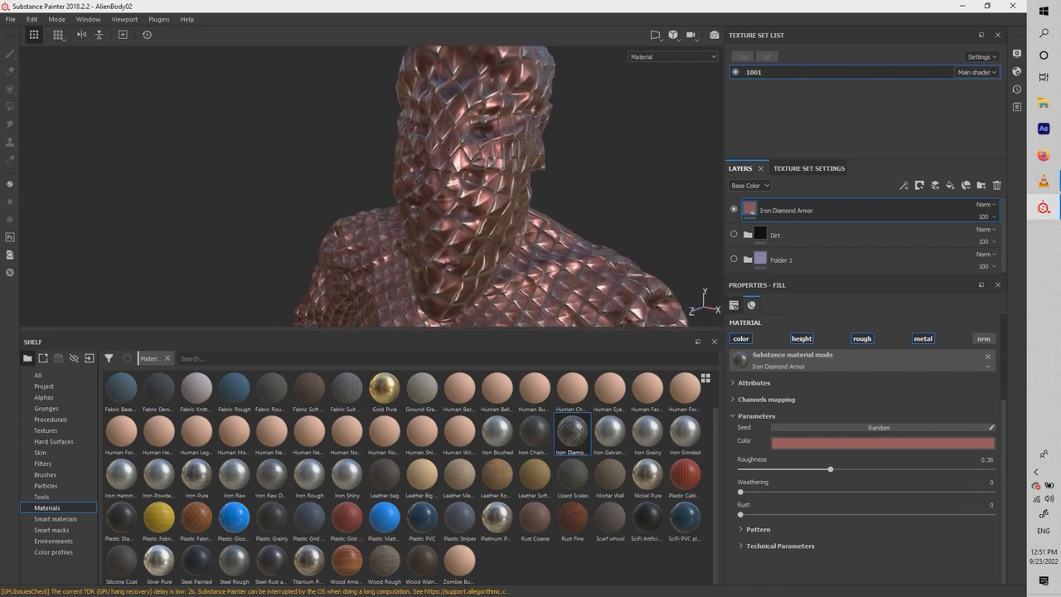
pyautogui.keyDown('alt'); pyautogui.moveTo(439, 203); pyautogui.dragTo(425, 202); pyautogui.keyUp('alt')
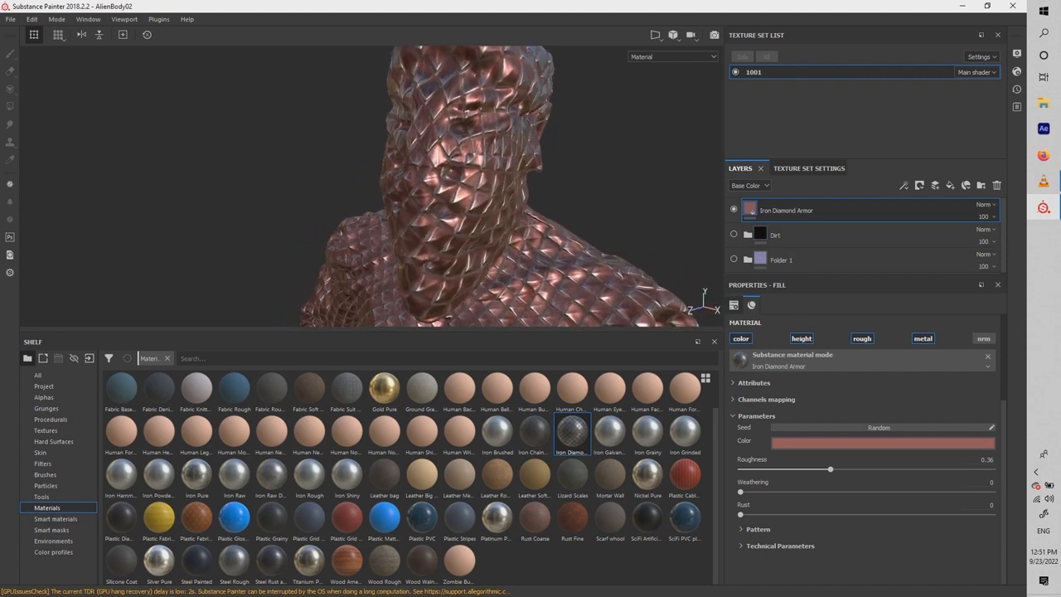
# Step: Hide the Iron Diamond Armor layer and add the Leatherette Damaged smart material above it
pyautogui.click(733, 209)
pyautogui.click(54, 518)
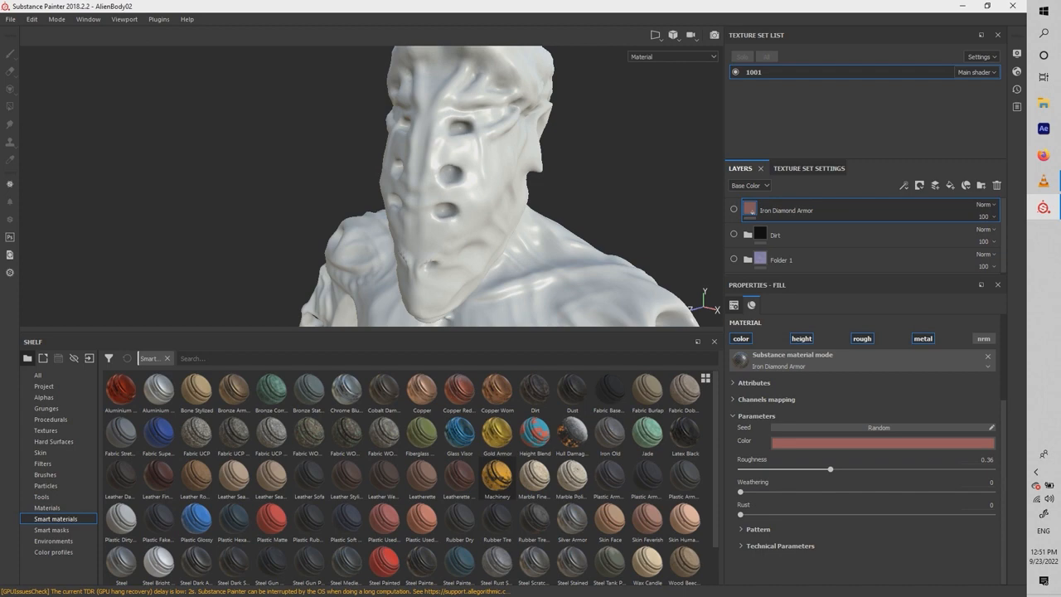
pyautogui.scroll(-2, 497, 476)
pyautogui.moveTo(459, 434); pyautogui.dragTo(751, 211)
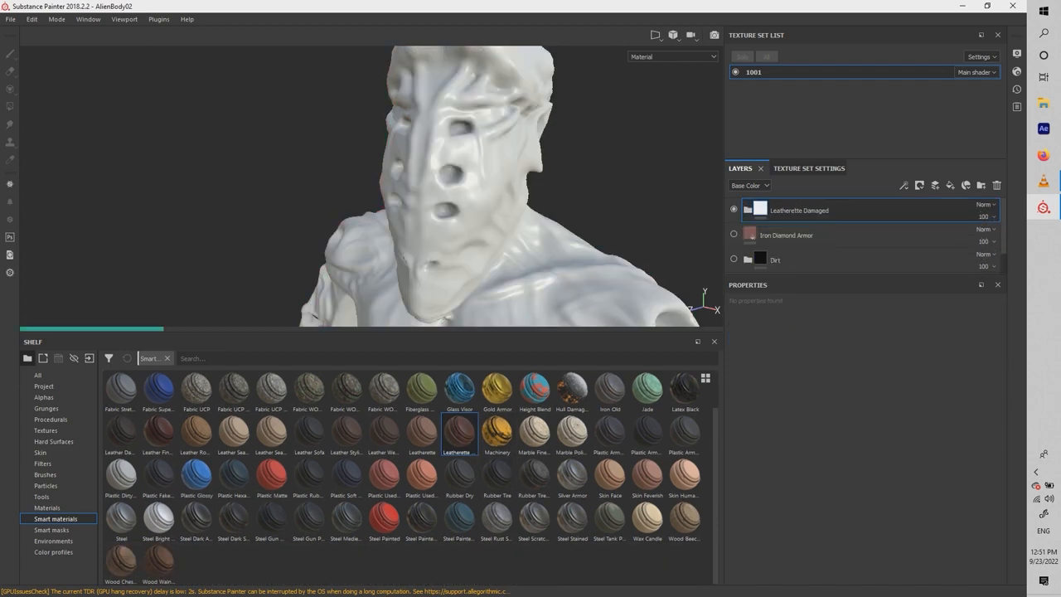
pyautogui.scroll(-2, 468, 187)
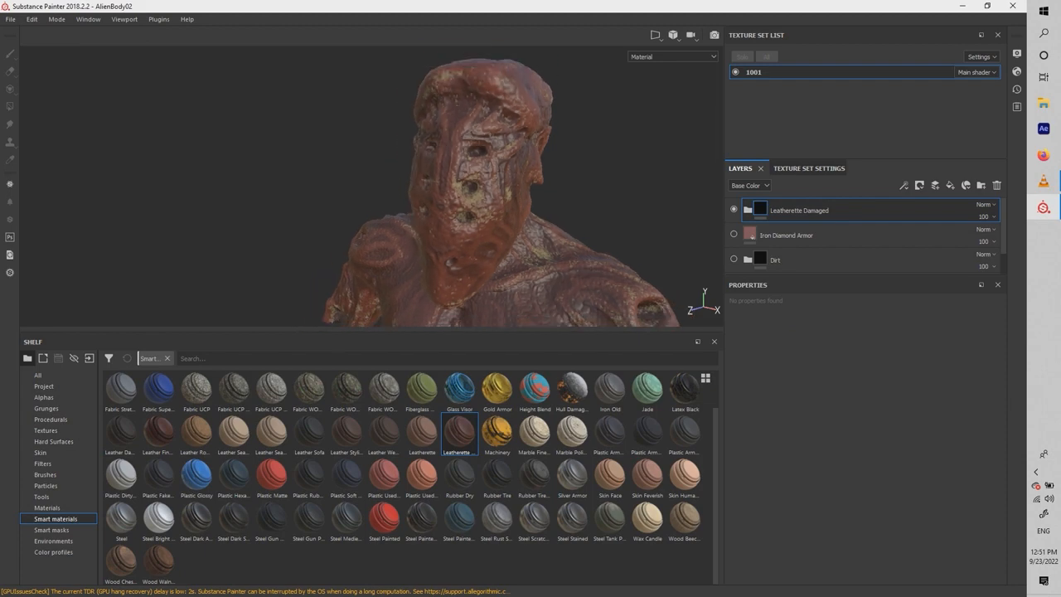
pyautogui.keyDown('alt'); pyautogui.moveTo(497, 186); pyautogui.dragTo(373, 189); pyautogui.keyUp('alt')
pyautogui.scroll(2, 469, 186)
pyautogui.keyDown('alt'); pyautogui.moveTo(464, 273); pyautogui.dragTo(390, 137, button='middle'); pyautogui.keyUp('alt')
pyautogui.keyDown('alt'); pyautogui.moveTo(390, 166); pyautogui.dragTo(290, 158); pyautogui.keyUp('alt')
pyautogui.keyDown('alt'); pyautogui.moveTo(348, 249); pyautogui.dragTo(323, 158, button='middle'); pyautogui.keyUp('alt')
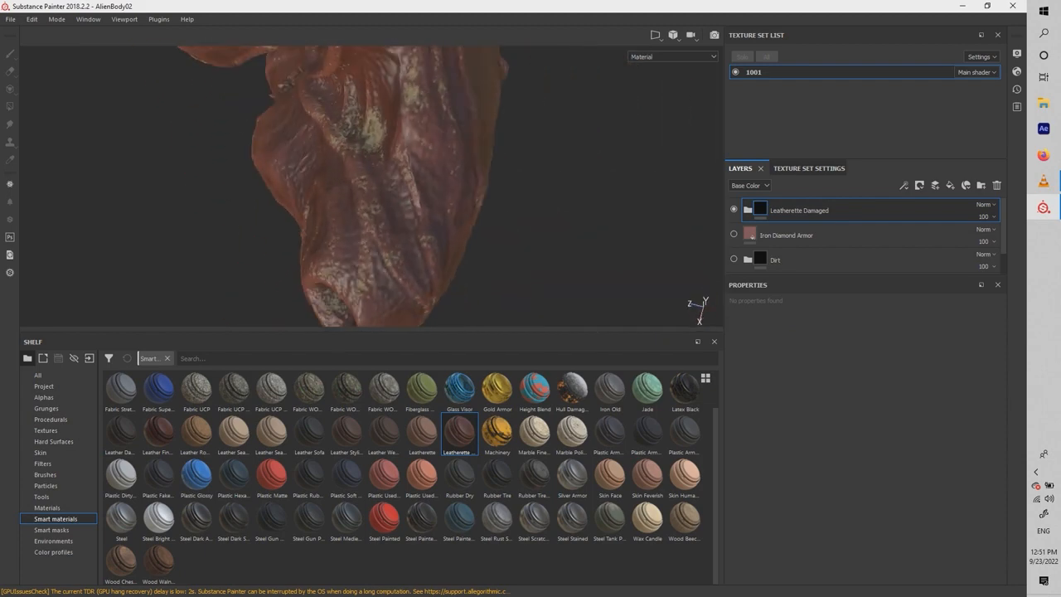
# Step: Inspect the Leatherette Damaged material across the bust's head, shoulders and torso, both close up and from a distance
pyautogui.keyDown('alt'); pyautogui.moveTo(357, 232); pyautogui.dragTo(415, 149); pyautogui.keyUp('alt')
pyautogui.keyDown('alt'); pyautogui.moveTo(372, 166); pyautogui.dragTo(448, 199, button='middle'); pyautogui.keyUp('alt')
pyautogui.keyDown('alt'); pyautogui.moveTo(290, 191); pyautogui.dragTo(580, 178); pyautogui.keyUp('alt')
pyautogui.keyDown('alt'); pyautogui.moveTo(373, 183); pyautogui.dragTo(506, 149); pyautogui.keyUp('alt')
pyautogui.keyDown('alt'); pyautogui.moveTo(398, 149); pyautogui.dragTo(406, 207, button='middle'); pyautogui.keyUp('alt')
pyautogui.keyDown('alt'); pyautogui.moveTo(373, 191); pyautogui.dragTo(464, 215); pyautogui.keyUp('alt')
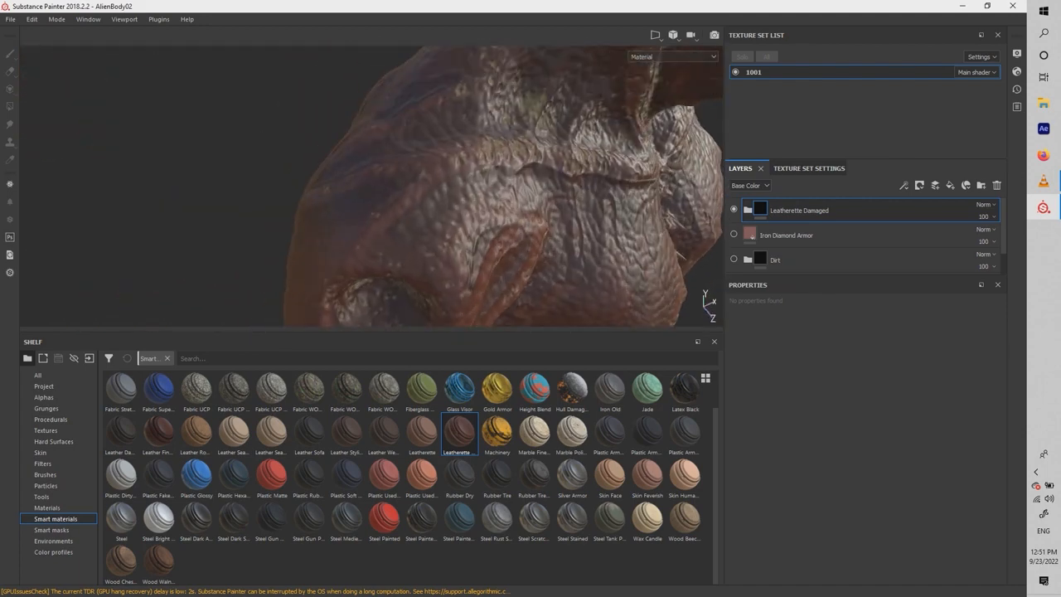
pyautogui.keyDown('alt'); pyautogui.moveTo(447, 149); pyautogui.dragTo(448, 224, button='middle'); pyautogui.keyUp('alt')
pyautogui.keyDown('alt'); pyautogui.moveTo(447, 190); pyautogui.dragTo(365, 207); pyautogui.keyUp('alt')
pyautogui.scroll(-5, 373, 186)
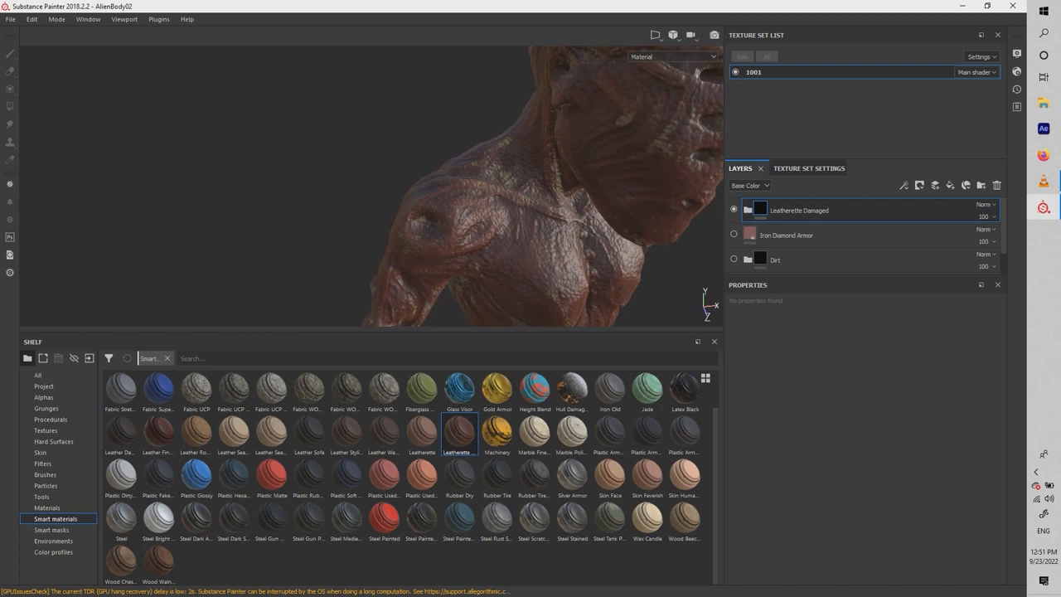
pyautogui.scroll(-4, 373, 187)
pyautogui.keyDown('alt'); pyautogui.moveTo(613, 149); pyautogui.dragTo(281, 199, button='middle'); pyautogui.keyUp('alt')
pyautogui.scroll(-2, 332, 195)
pyautogui.keyDown('alt'); pyautogui.moveTo(331, 191); pyautogui.dragTo(402, 257); pyautogui.keyUp('alt')
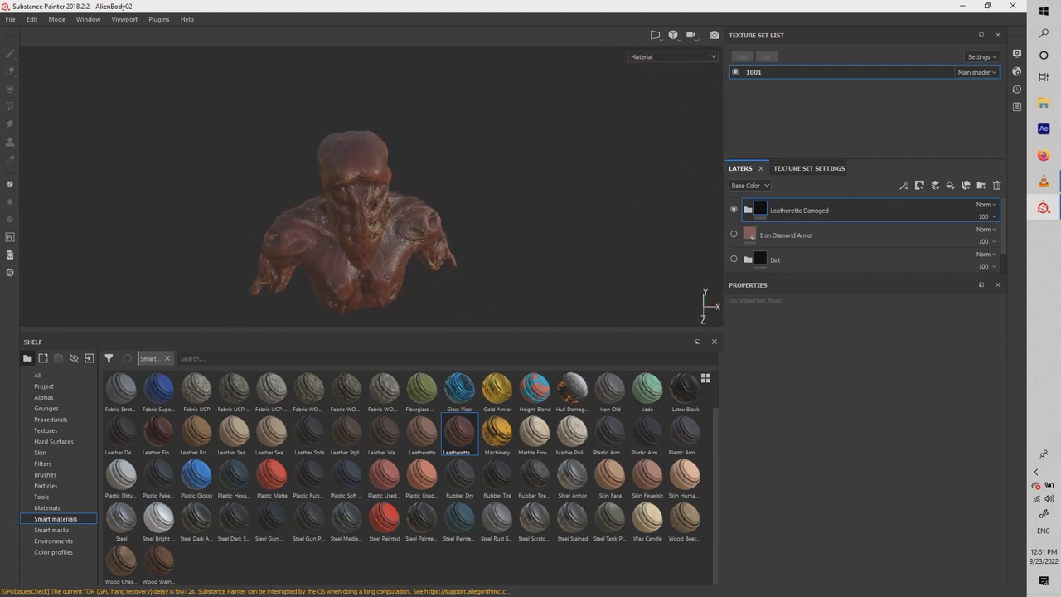
pyautogui.keyDown('alt'); pyautogui.moveTo(402, 257); pyautogui.dragTo(391, 195); pyautogui.keyUp('alt')
pyautogui.keyDown('alt'); pyautogui.moveTo(391, 215); pyautogui.dragTo(394, 153, button='middle'); pyautogui.keyUp('alt')
pyautogui.moveTo(394, 165)
pyautogui.keyDown('alt'); pyautogui.mouseDown()
pyautogui.moveTo(398, 153)
pyautogui.moveTo(315, 164)
pyautogui.moveTo(385, 159)
pyautogui.mouseUp(); pyautogui.keyUp('alt')
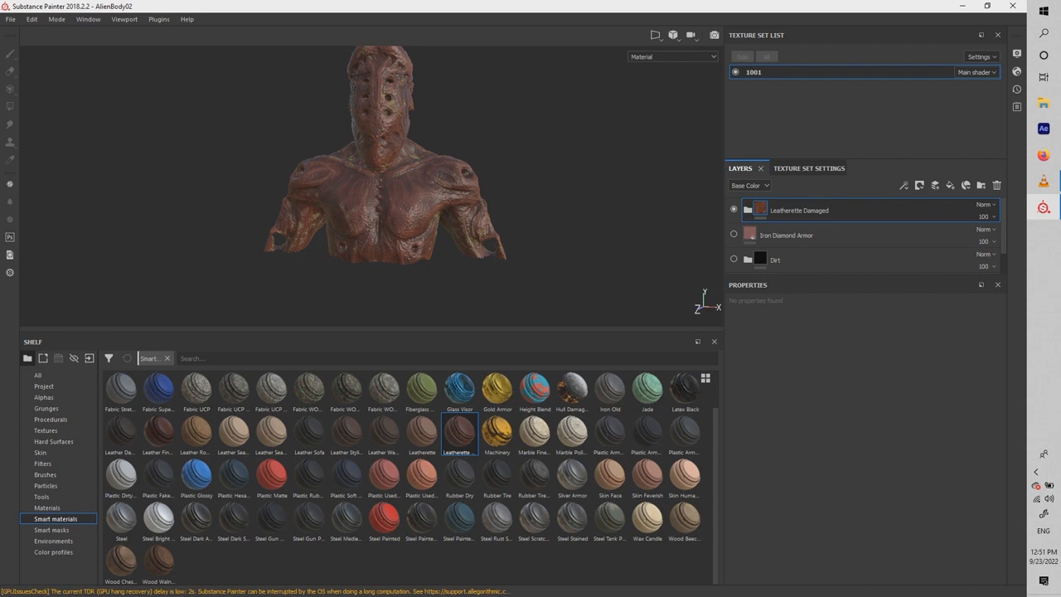
pyautogui.keyDown('alt'); pyautogui.moveTo(398, 166); pyautogui.dragTo(336, 166); pyautogui.keyUp('alt')
pyautogui.keyDown('alt'); pyautogui.moveTo(365, 166); pyautogui.dragTo(379, 211, button='middle'); pyautogui.keyUp('alt')
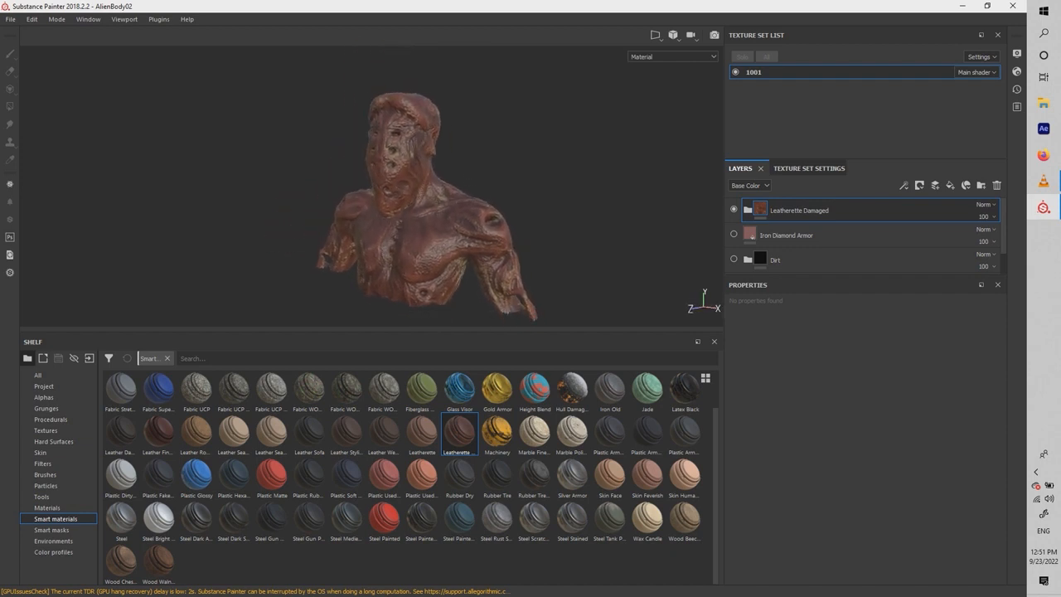
# Step: Review the texture export settings for output folder, file format and bit depth, and close them without exporting
pyautogui.press('ctrl')
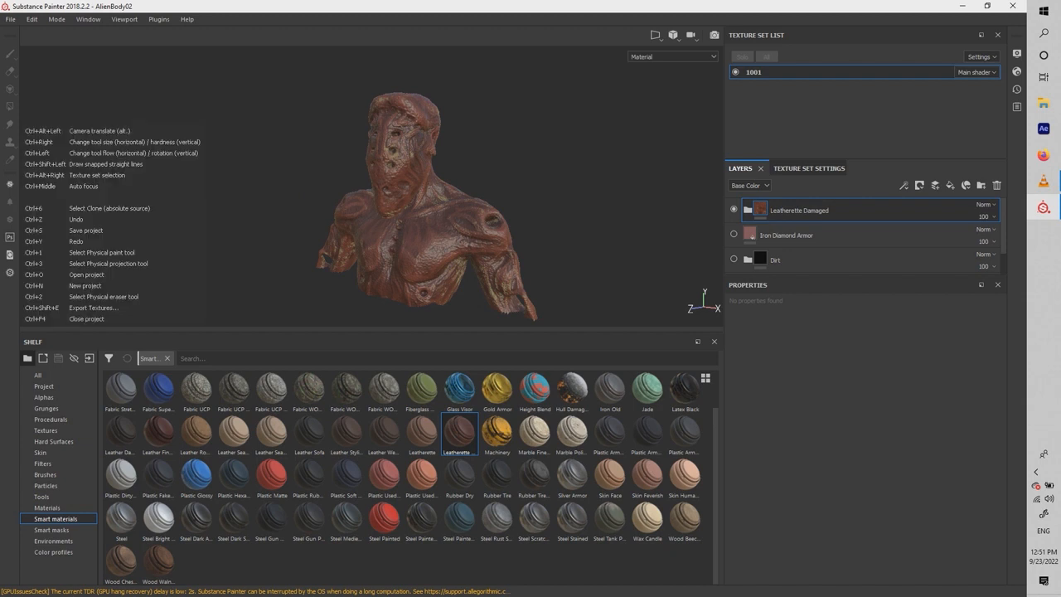
pyautogui.hotkey('alt', 'f')
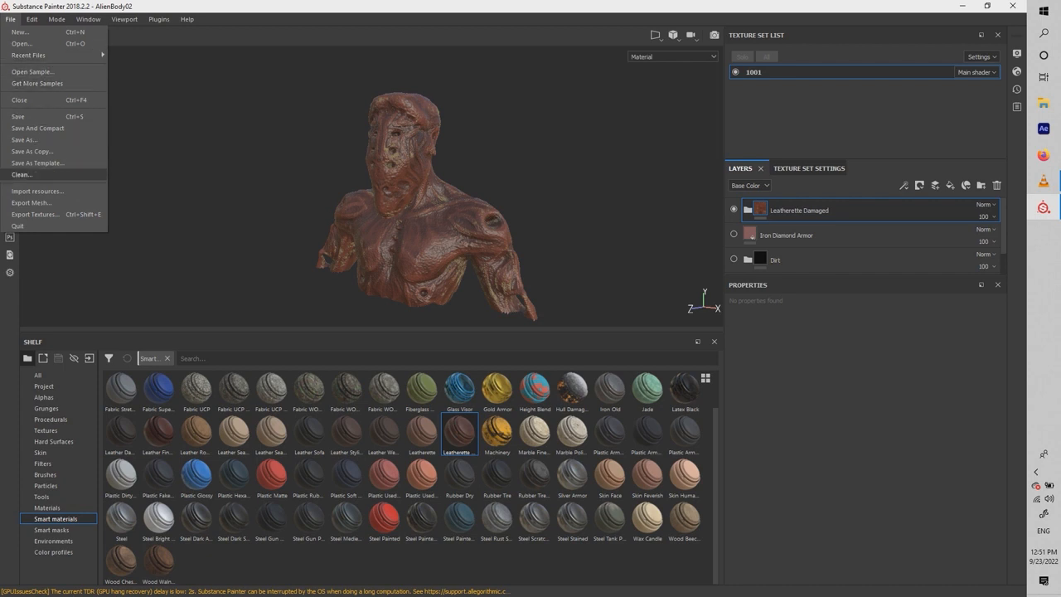
pyautogui.click(33, 214)
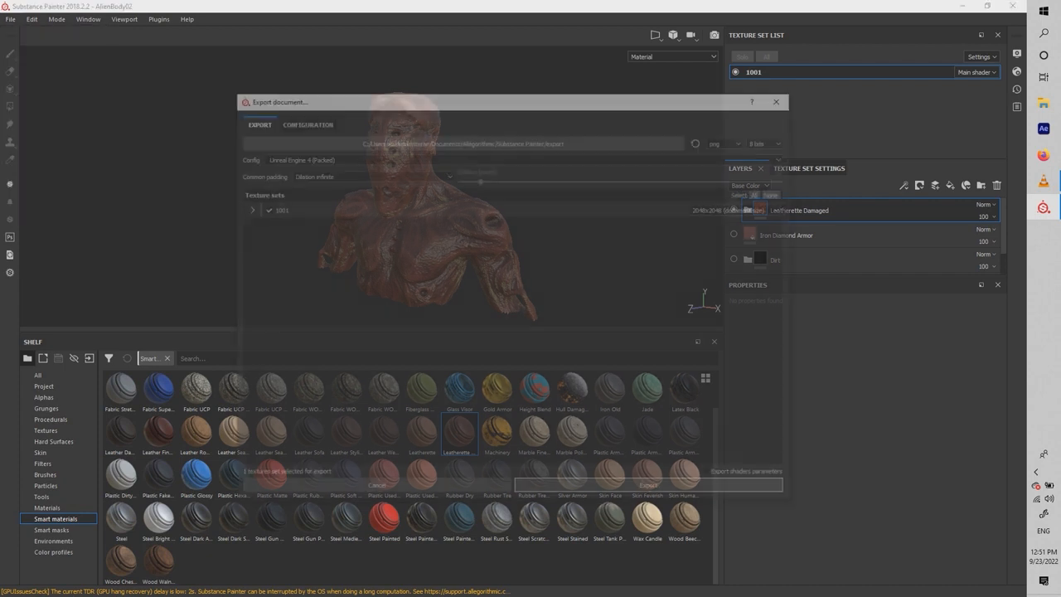
pyautogui.click(462, 141)
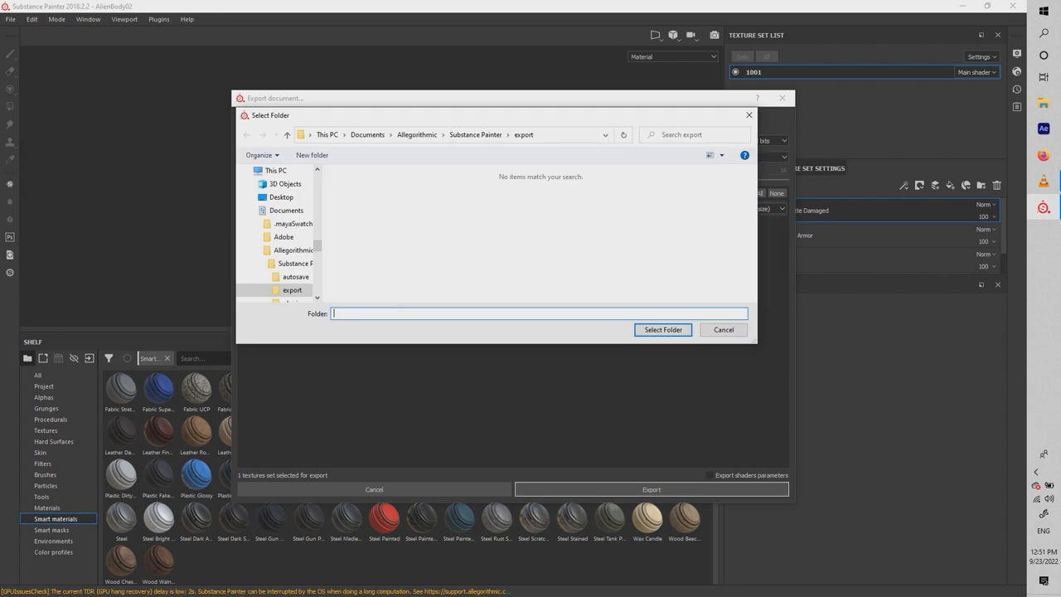
pyautogui.click(749, 115)
pyautogui.click(729, 140)
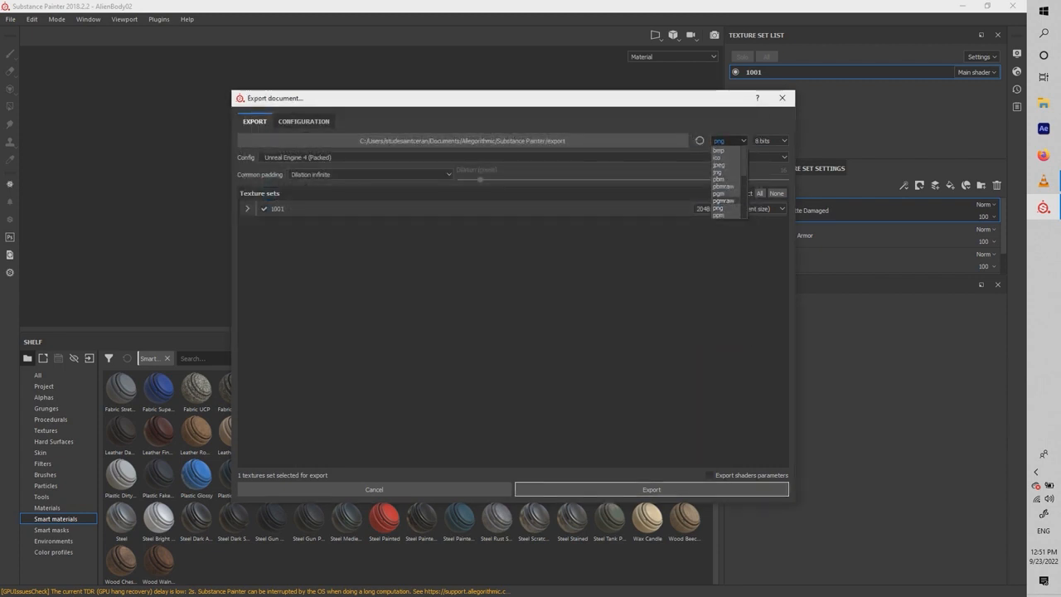
pyautogui.click(729, 141)
pyautogui.click(771, 140)
pyautogui.click(770, 141)
pyautogui.click(781, 98)
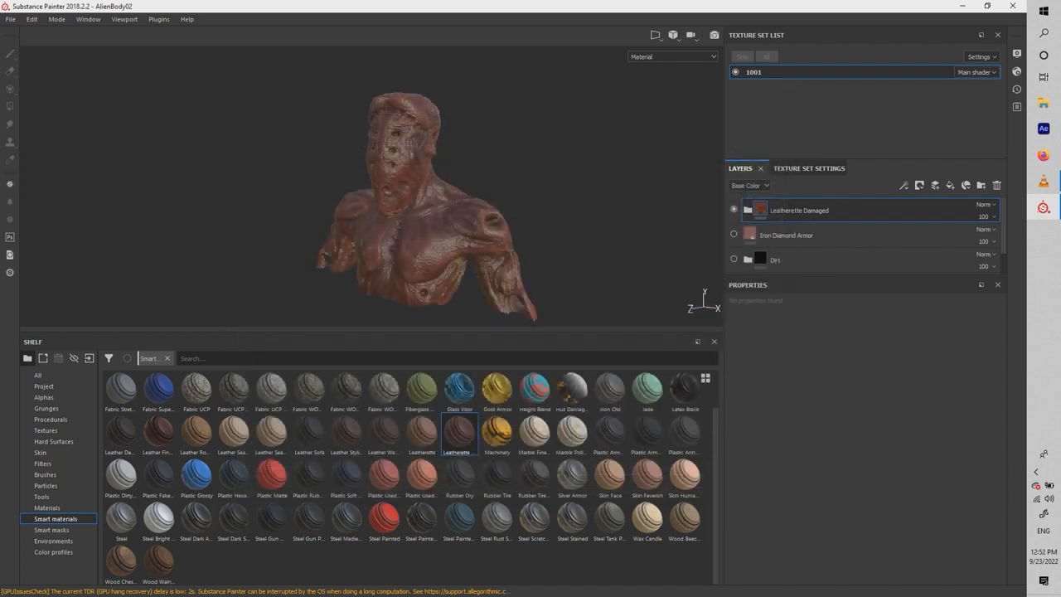
# Step: Hide the Leatherette Damaged layer and make Folder 1 visible
pyautogui.click(733, 209)
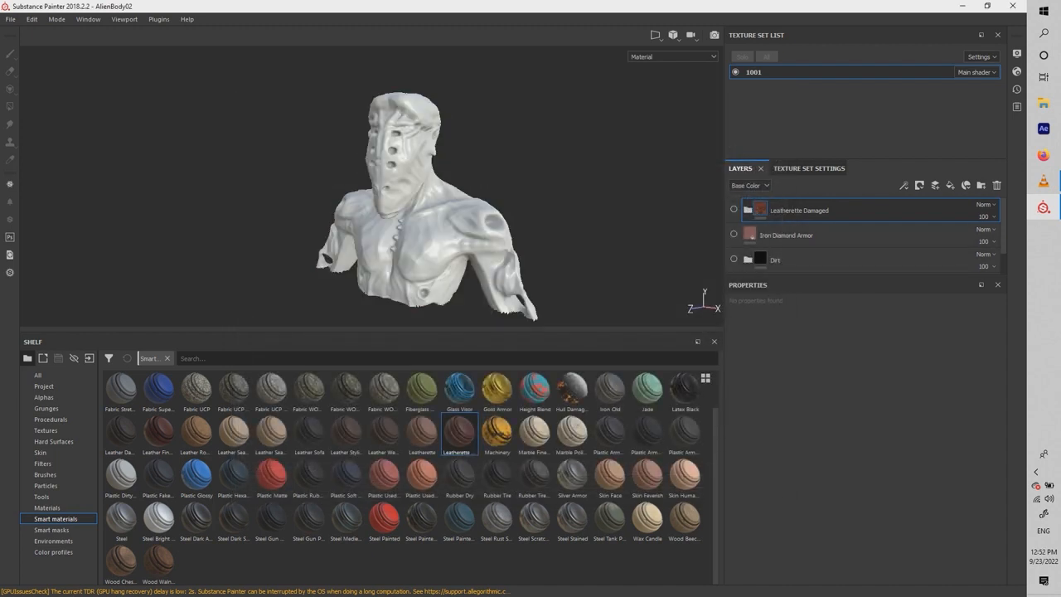
pyautogui.click(734, 258)
pyautogui.click(733, 258)
pyautogui.scroll(-1, 733, 258)
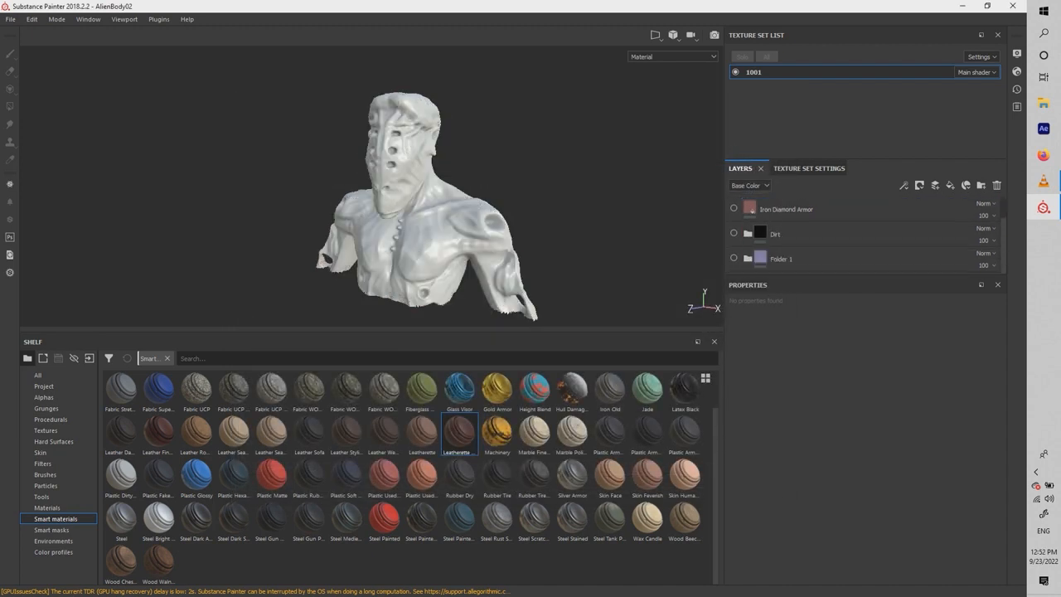
pyautogui.click(733, 258)
# Step: Examine the Folder 1 texturing on the bust's shoulder, chest and arm
pyautogui.scroll(3, 407, 269)
pyautogui.scroll(2, 408, 249)
pyautogui.keyDown('alt'); pyautogui.moveTo(407, 249); pyautogui.dragTo(299, 249); pyautogui.keyUp('alt')
pyautogui.scroll(4, 371, 216)
pyautogui.keyDown('alt'); pyautogui.moveTo(497, 207); pyautogui.dragTo(257, 207, button='middle'); pyautogui.keyUp('alt')
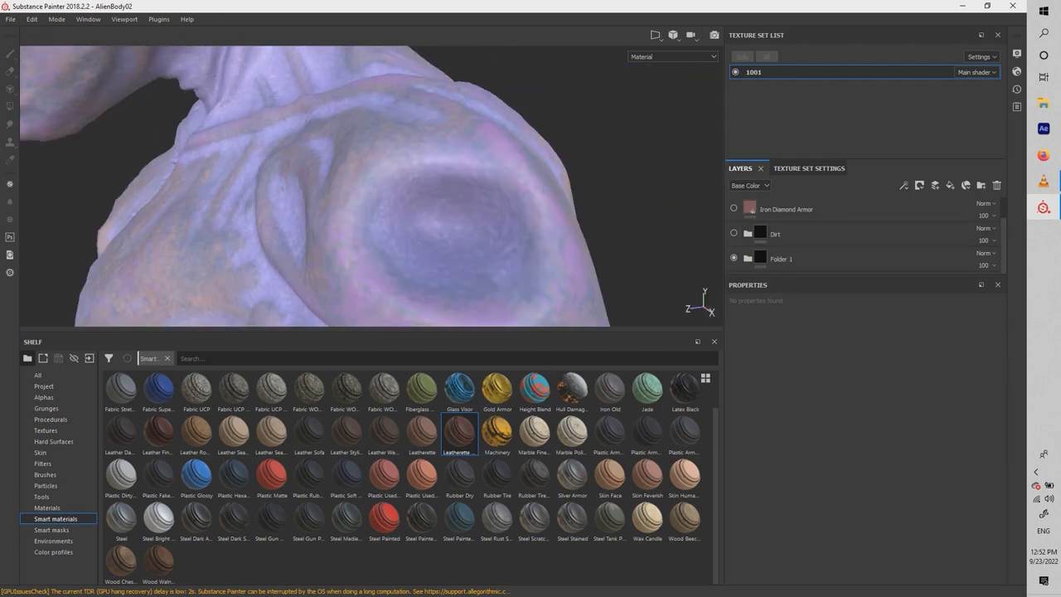
pyautogui.scroll(-4, 371, 187)
pyautogui.keyDown('alt'); pyautogui.moveTo(332, 207); pyautogui.dragTo(390, 203); pyautogui.keyUp('alt')
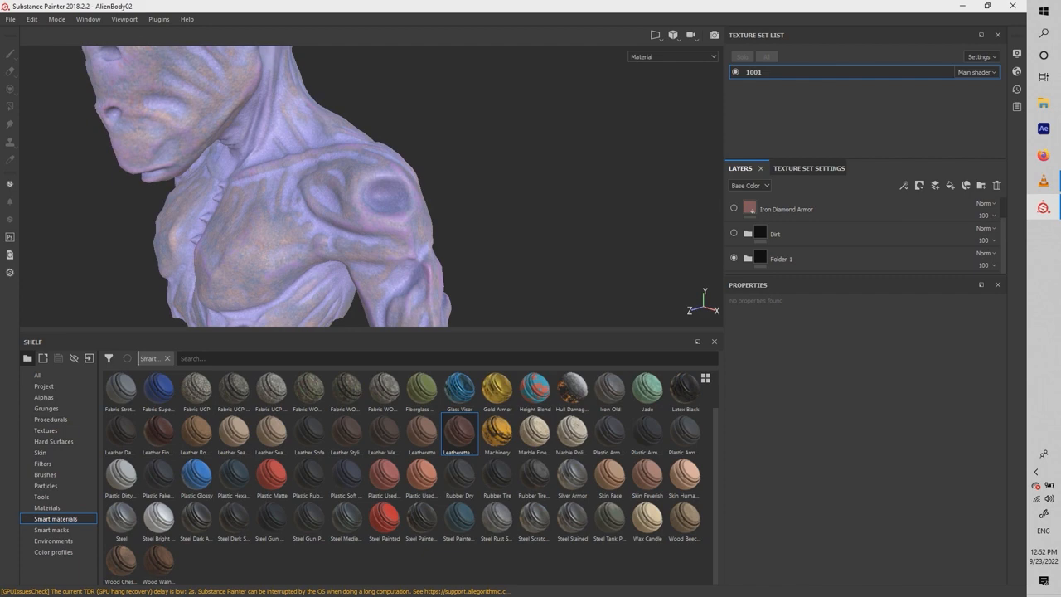
pyautogui.keyDown('alt'); pyautogui.moveTo(273, 241); pyautogui.dragTo(531, 132, button='middle'); pyautogui.keyUp('alt')
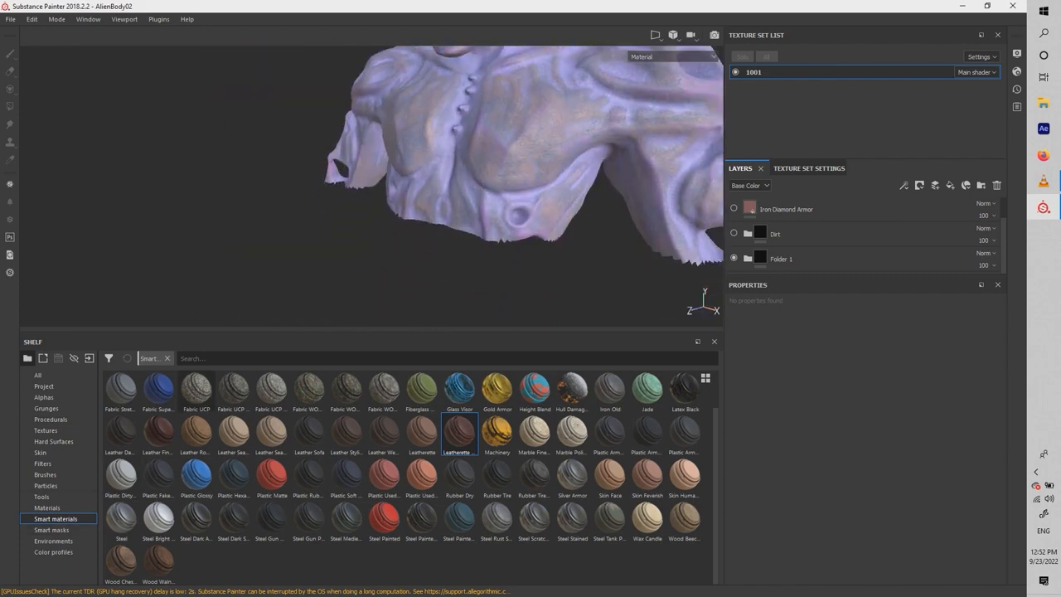
pyautogui.scroll(-2, 371, 187)
pyautogui.keyDown('alt'); pyautogui.moveTo(447, 166); pyautogui.dragTo(387, 216, button='middle'); pyautogui.keyUp('alt')
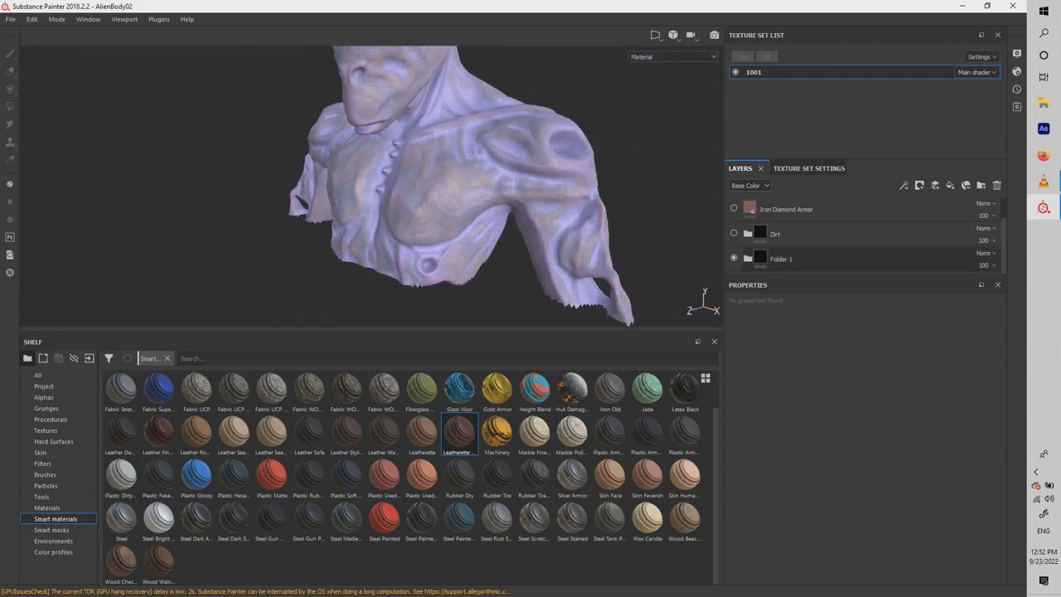
# Step: Cycle the viewport through the individual texture channels, such as Normal and Roughness, and return to the Material view
pyautogui.click(672, 57)
pyautogui.click(672, 57)
pyautogui.press('c')
pyautogui.press('c')
pyautogui.press('c')
pyautogui.press('c')
pyautogui.press('c')
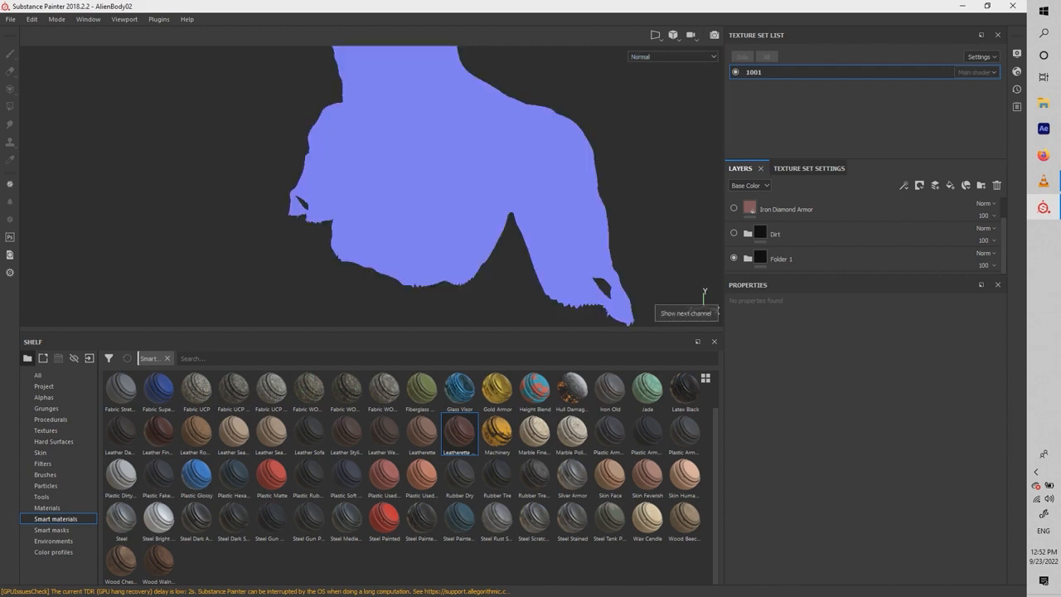
pyautogui.press('c')
pyautogui.press('c')
pyautogui.press('c')
pyautogui.press('c')
pyautogui.press('c')
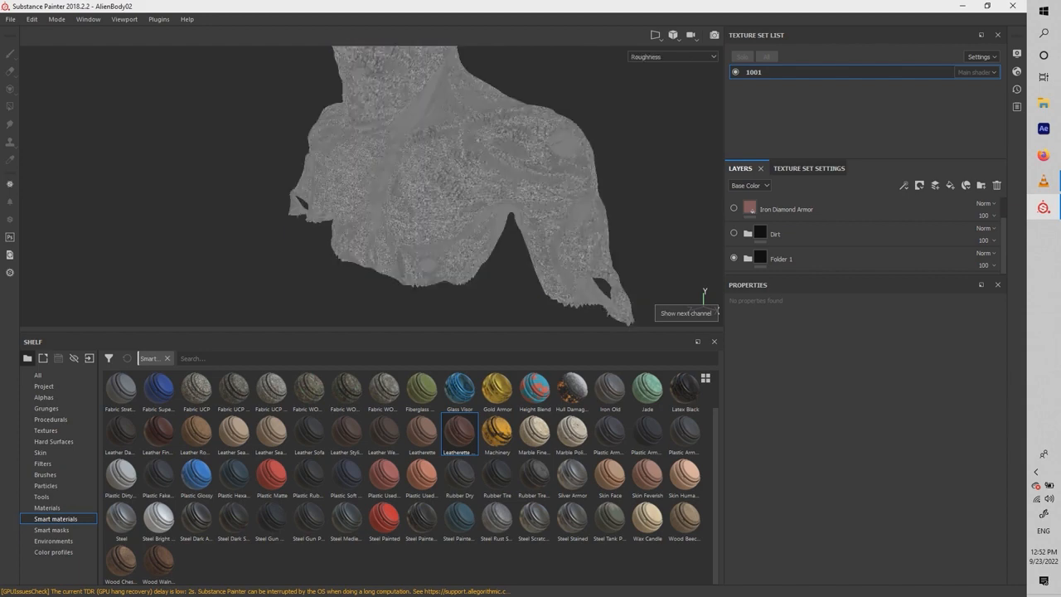
pyautogui.click(672, 56)
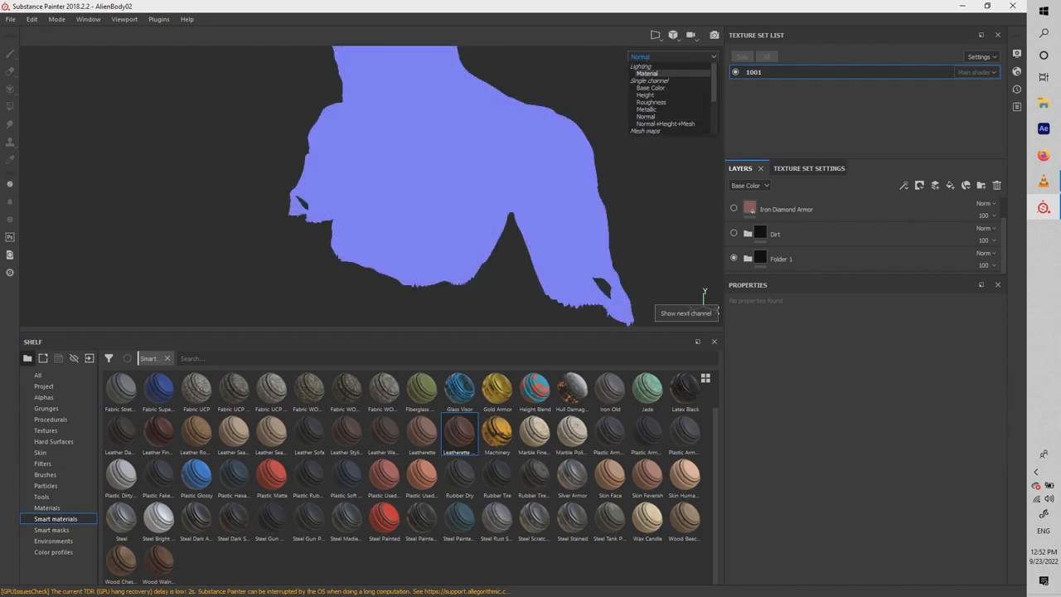
pyautogui.click(646, 73)
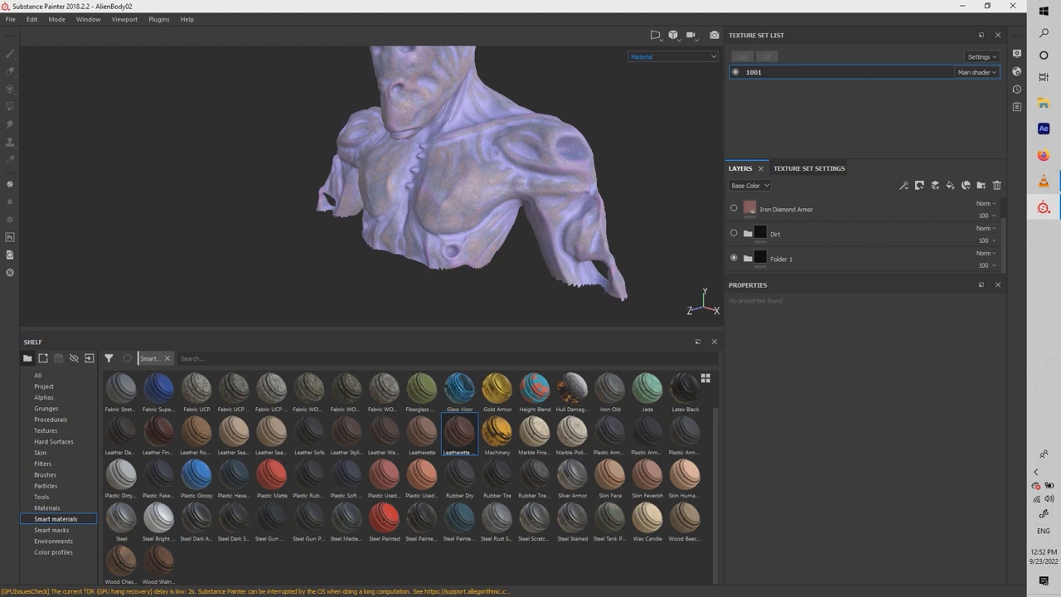
# Step: Frame the entire mesh in the viewport, including after moving the bust out of view
pyautogui.scroll(-3, 464, 199)
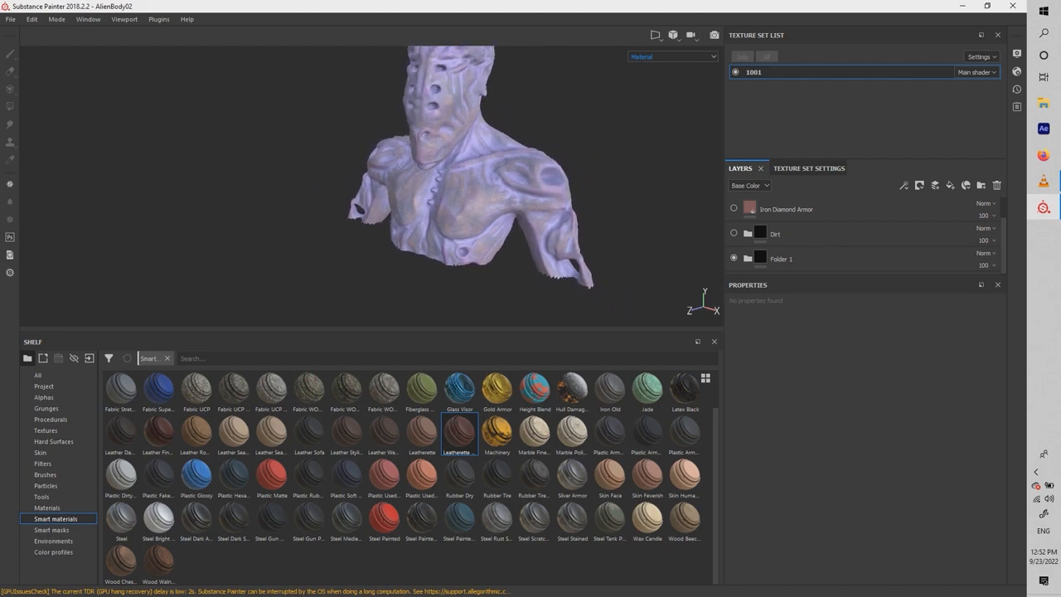
pyautogui.keyDown('ctrl'); pyautogui.keyDown('alt'); pyautogui.moveTo(464, 199); pyautogui.dragTo(479, 239, button='middle'); pyautogui.keyUp('alt'); pyautogui.keyUp('ctrl')
pyautogui.click(125, 19)
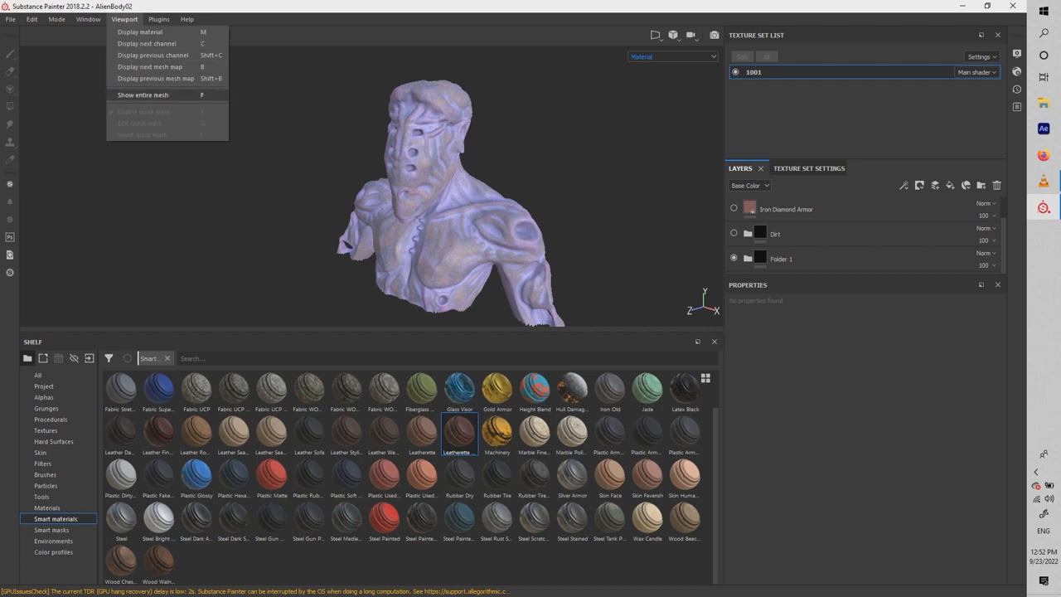
pyautogui.click(143, 94)
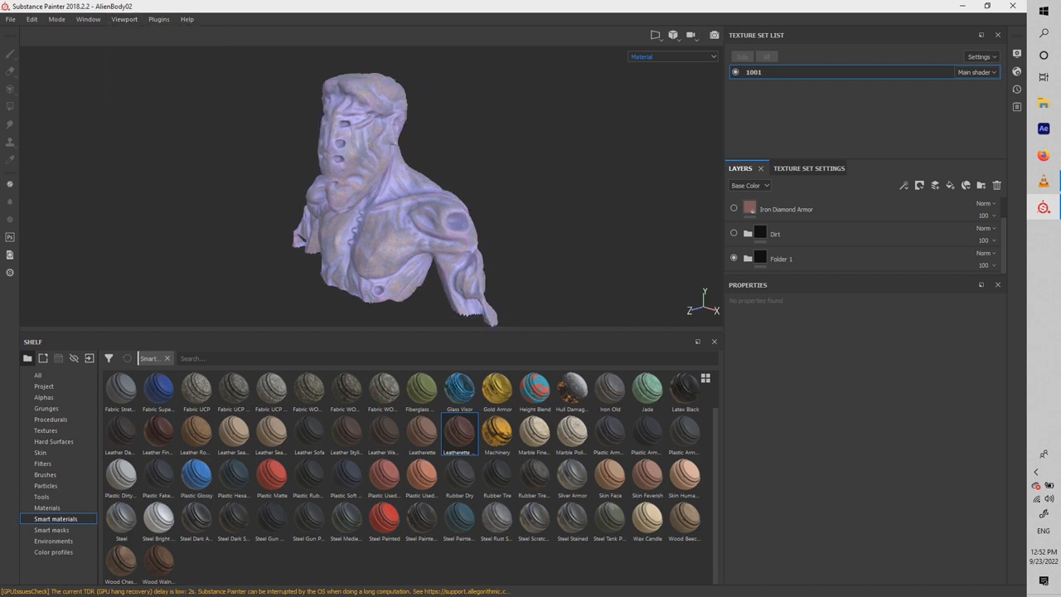
pyautogui.keyDown('alt'); pyautogui.moveTo(397, 199); pyautogui.dragTo(481, 207); pyautogui.keyUp('alt')
pyautogui.keyDown('alt'); pyautogui.moveTo(480, 207); pyautogui.dragTo(58, 203, button='middle'); pyautogui.keyUp('alt')
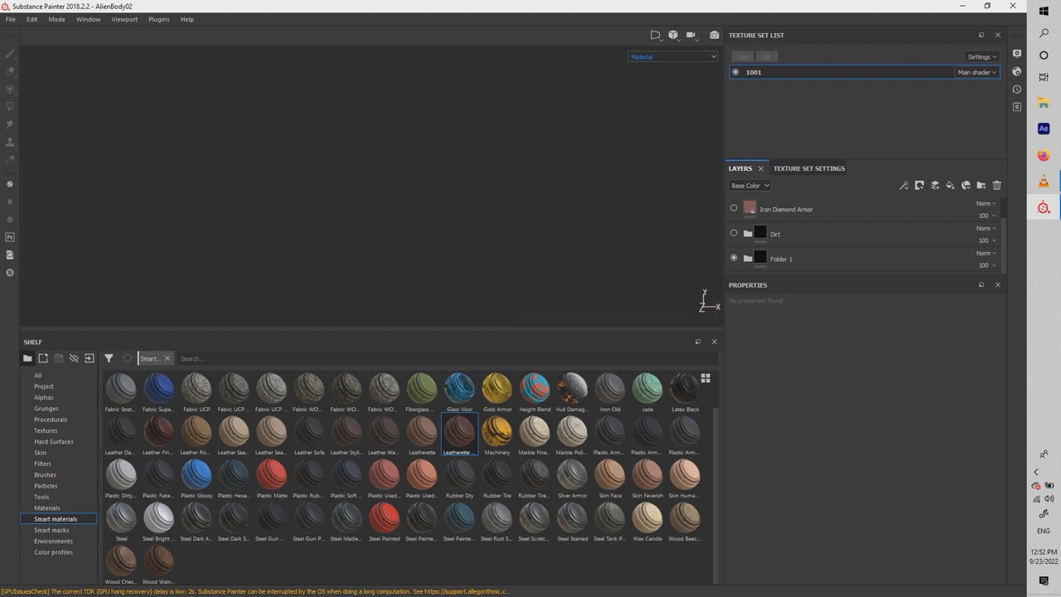
pyautogui.press('f')
pyautogui.scroll(-5, 387, 217)
pyautogui.press('f')
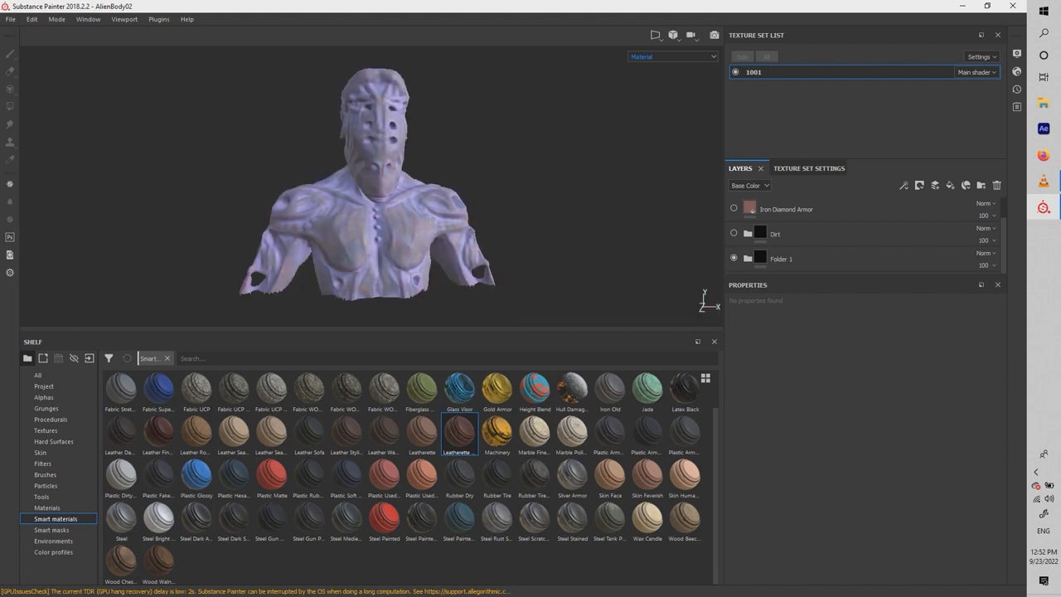
pyautogui.click(124, 20)
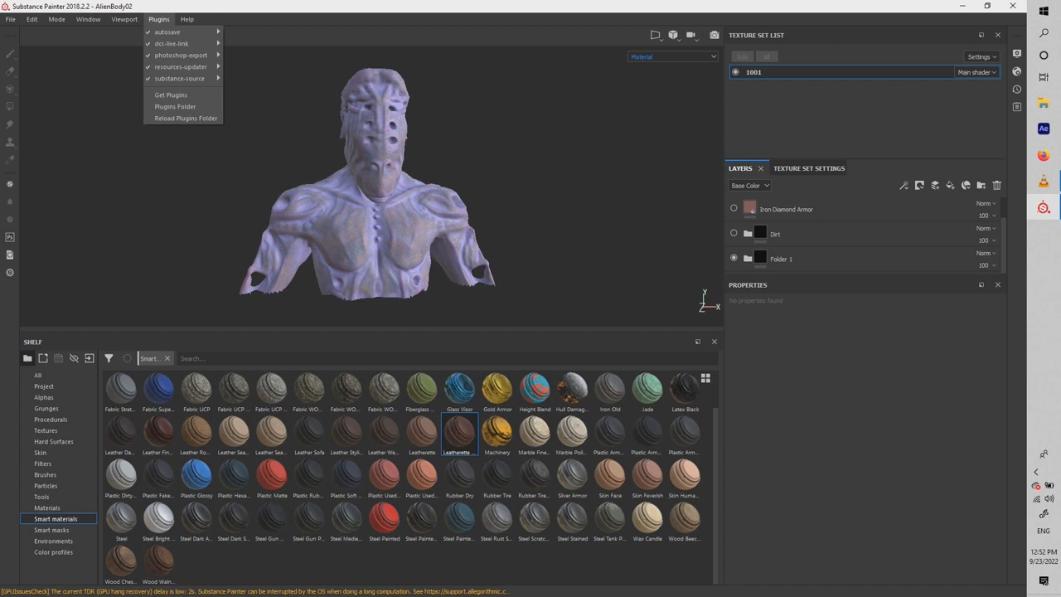
# Step: Set the Environment Opacity to 100 in the display settings so the panorama map shows behind the bust
pyautogui.moveTo(158, 19)
pyautogui.click(1017, 53)
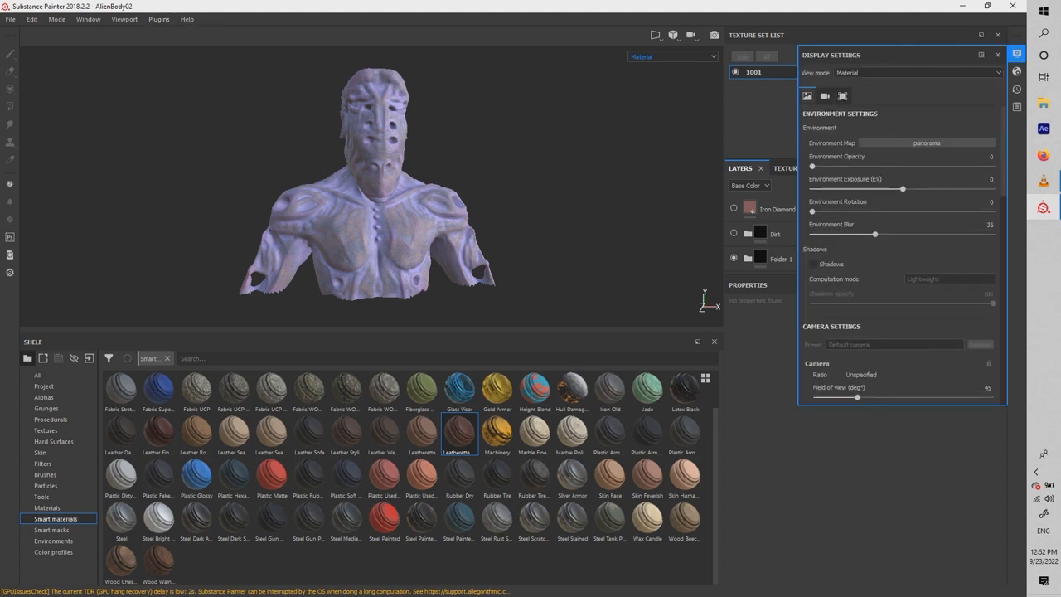
pyautogui.moveTo(812, 165)
pyautogui.mouseDown()
pyautogui.moveTo(903, 165)
pyautogui.moveTo(813, 166)
pyautogui.mouseUp()
pyautogui.click(1017, 53)
pyautogui.click(1016, 54)
pyautogui.click(926, 143)
pyautogui.click(812, 165)
pyautogui.moveTo(812, 166); pyautogui.dragTo(992, 166)
# Step: Set the Environment Exposure to 0.71, Environment Rotation to 215 and Environment Blur to 22
pyautogui.moveTo(903, 189)
pyautogui.mouseDown()
pyautogui.moveTo(992, 189)
pyautogui.moveTo(866, 189)
pyautogui.moveTo(909, 189)
pyautogui.mouseUp()
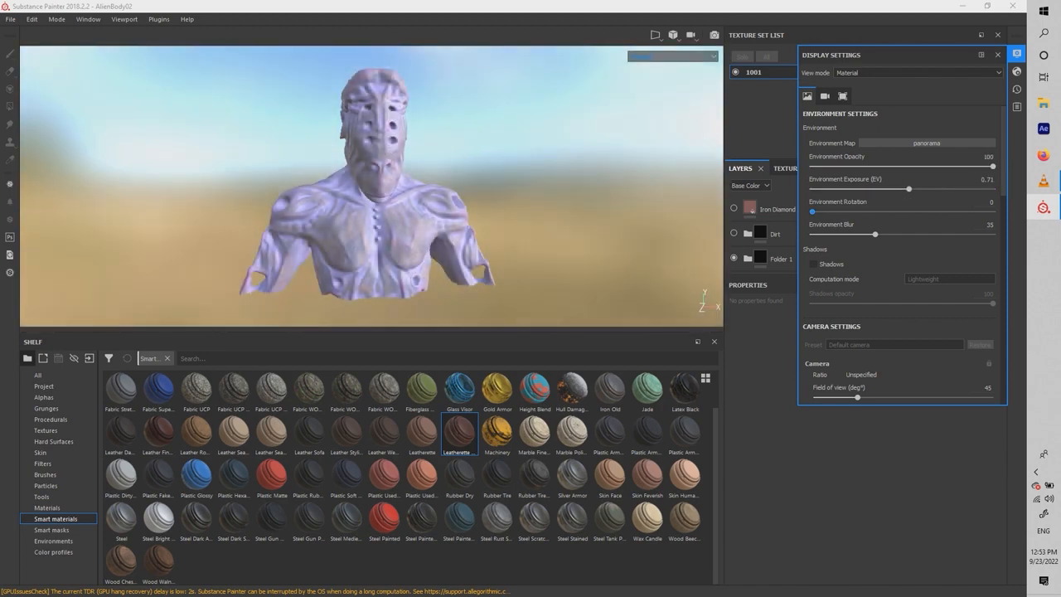
pyautogui.moveTo(812, 212); pyautogui.dragTo(813, 234)
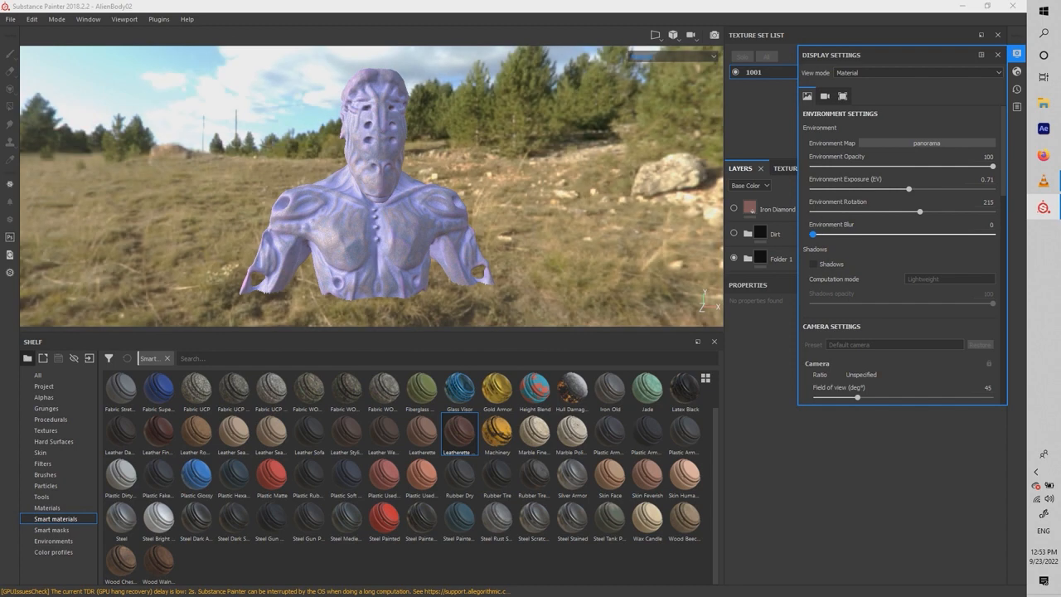
pyautogui.moveTo(813, 234); pyautogui.dragTo(851, 235)
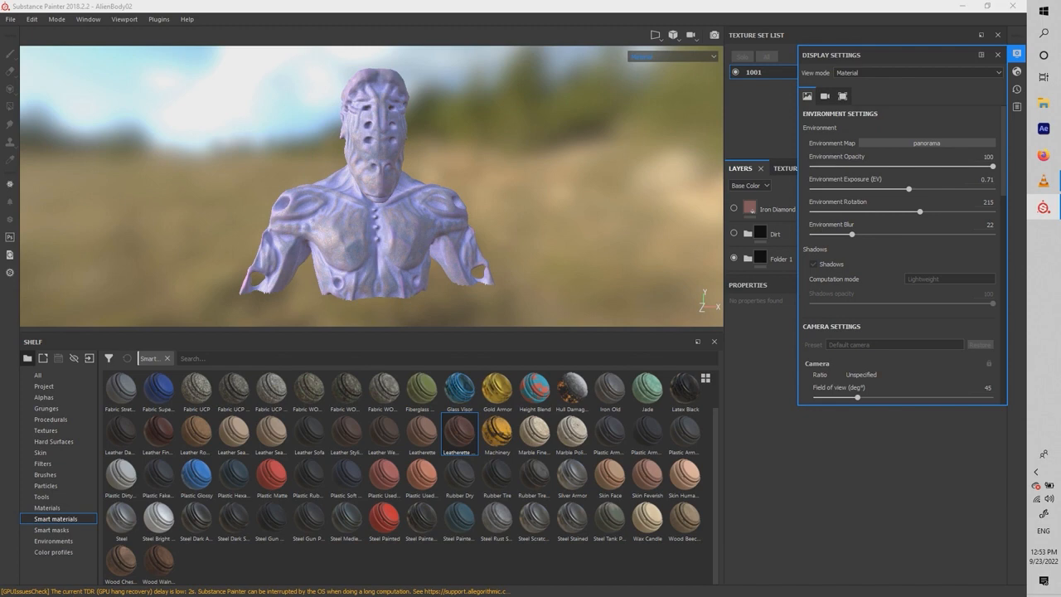
# Step: Try out environment shadows with the Lightweight computation mode and turn them off again
pyautogui.click(813, 264)
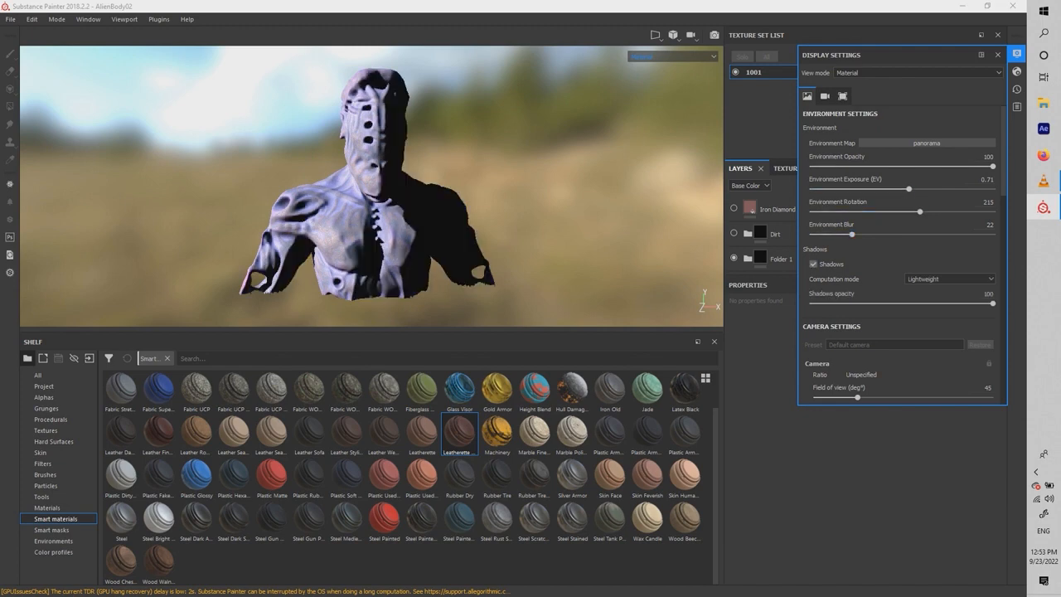
pyautogui.click(949, 279)
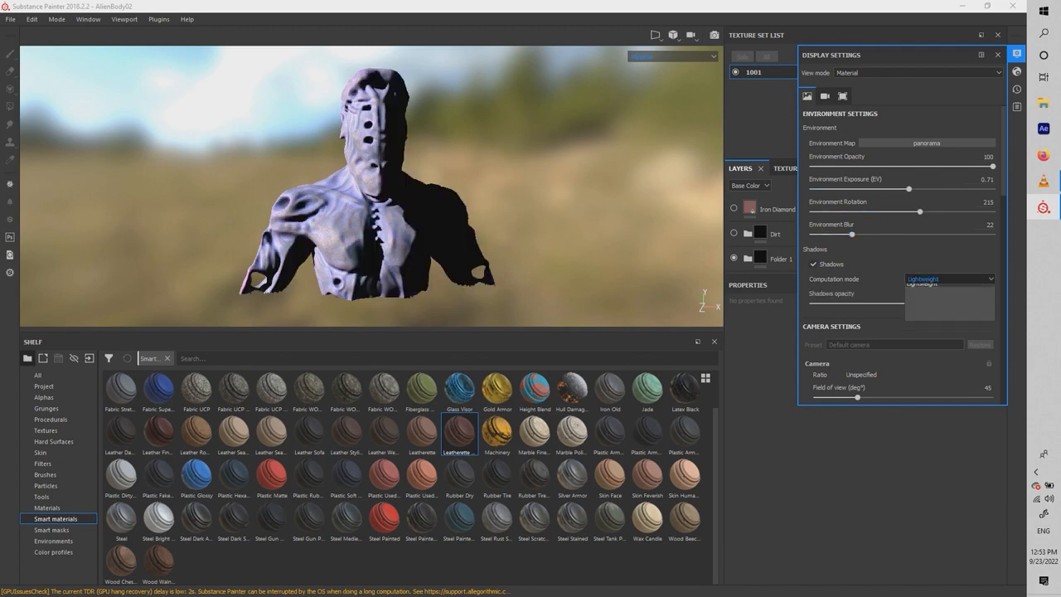
pyautogui.click(943, 303)
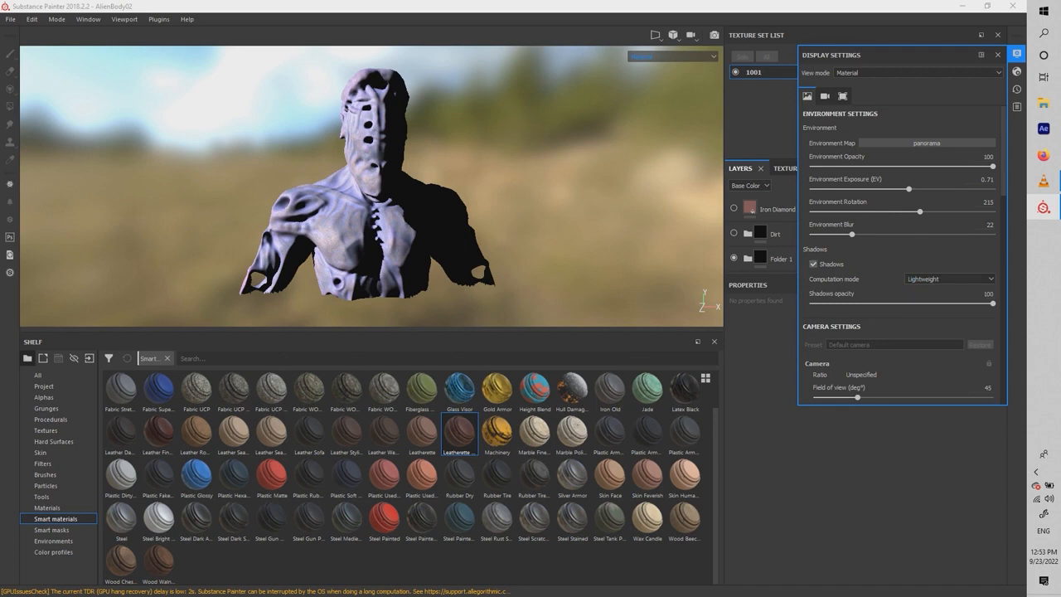
pyautogui.click(813, 263)
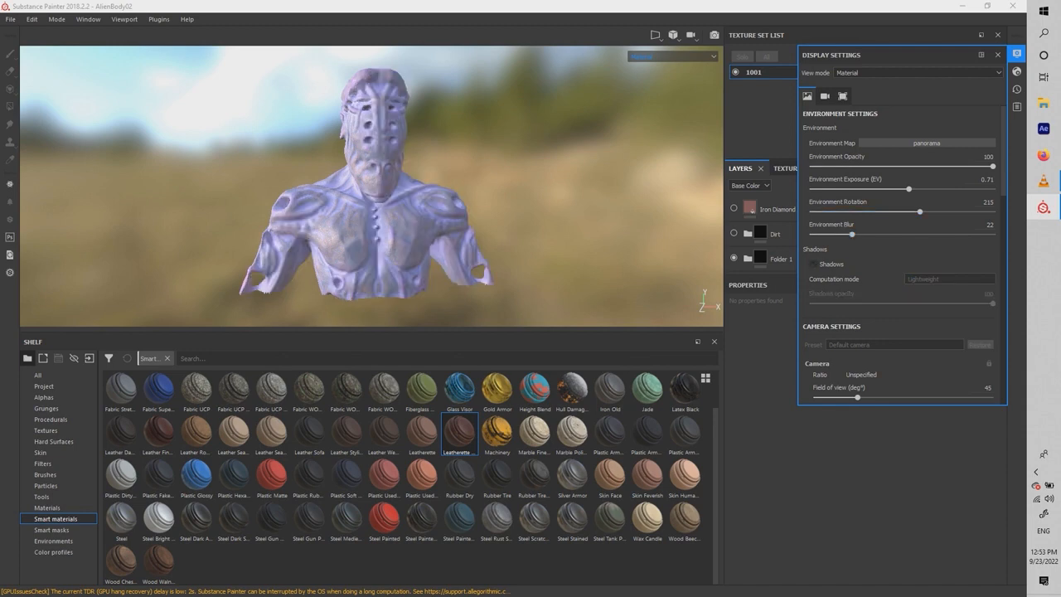
# Step: Set the Environment Opacity to 86 and the camera's Field of view to 58 degrees
pyautogui.moveTo(992, 166); pyautogui.dragTo(966, 165)
pyautogui.scroll(-1, 903, 331)
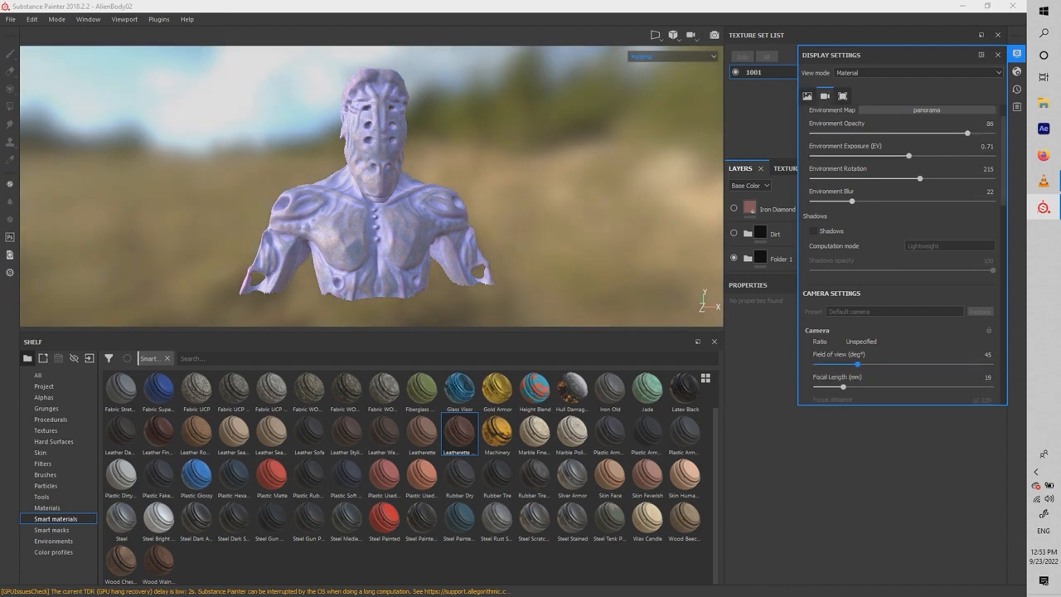
pyautogui.scroll(-1, 903, 331)
pyautogui.moveTo(858, 332); pyautogui.dragTo(839, 353)
pyautogui.scroll(-3, 904, 240)
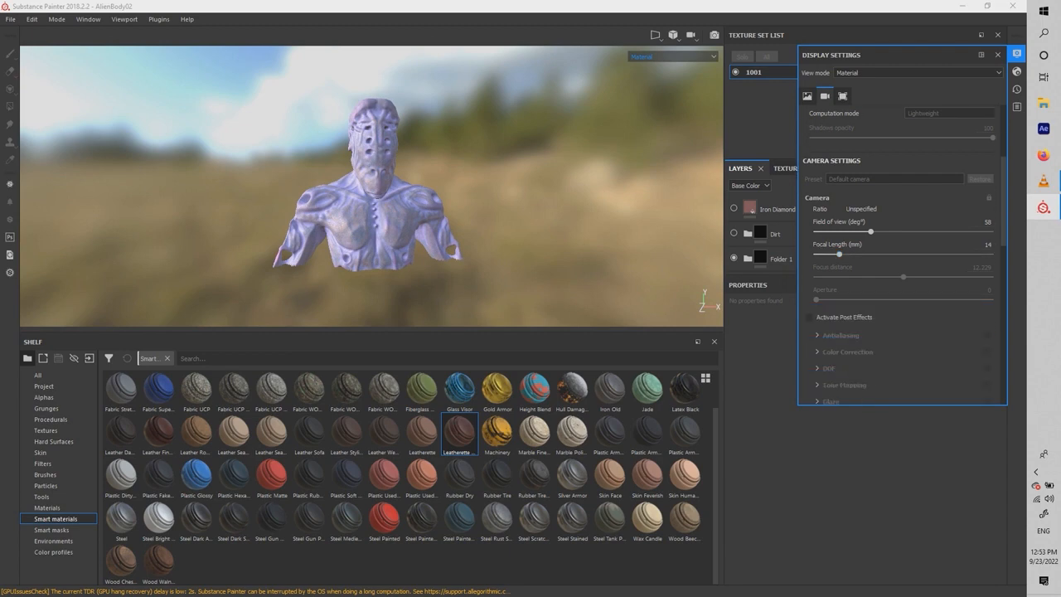
# Step: Try out the camera post effects, including their individual effect options, and deactivate them again
pyautogui.click(808, 316)
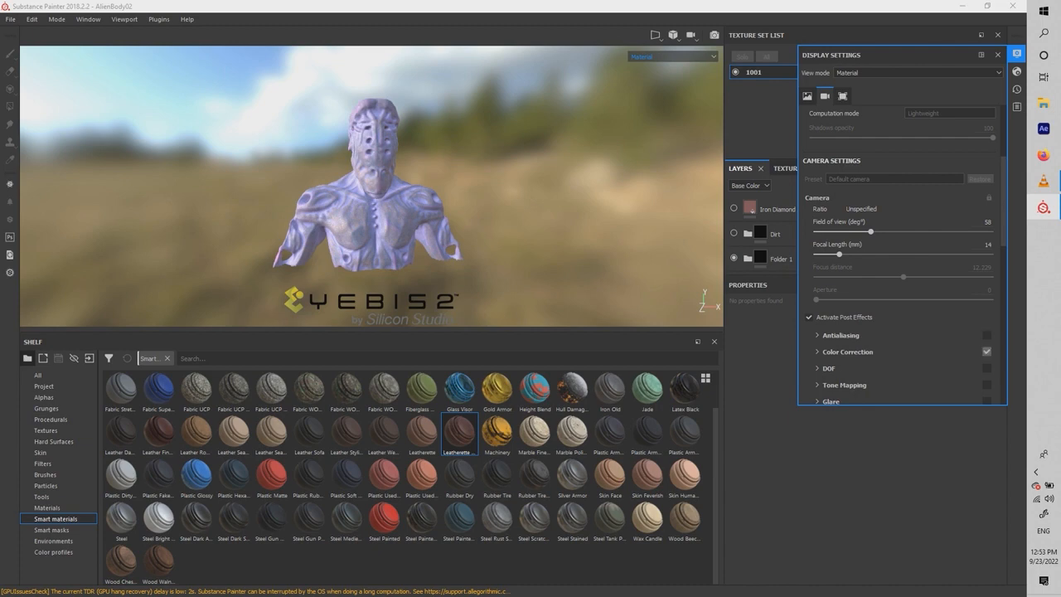
pyautogui.click(986, 368)
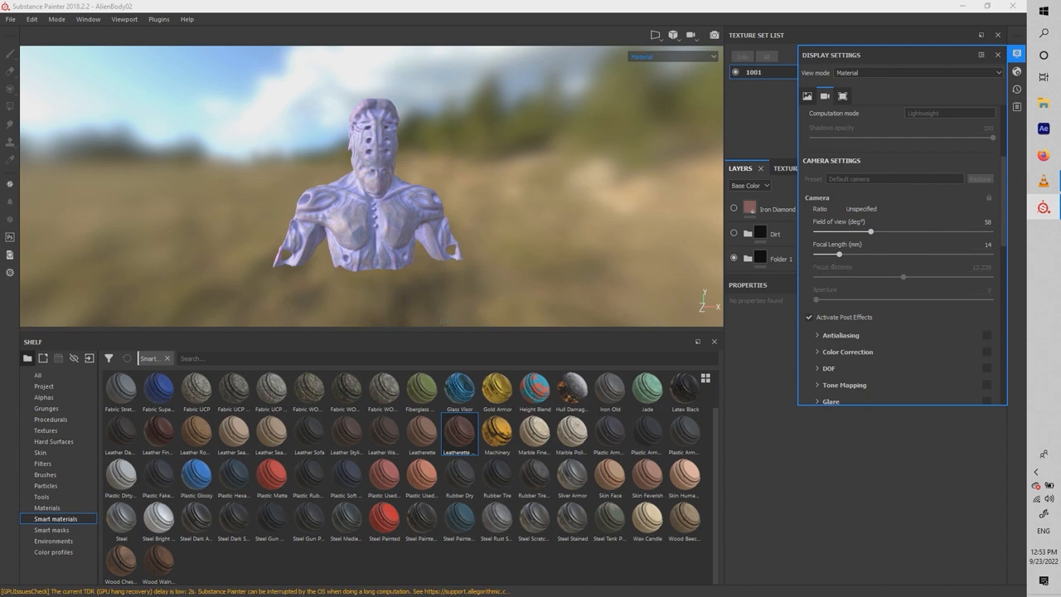
pyautogui.click(986, 385)
pyautogui.scroll(-2, 903, 290)
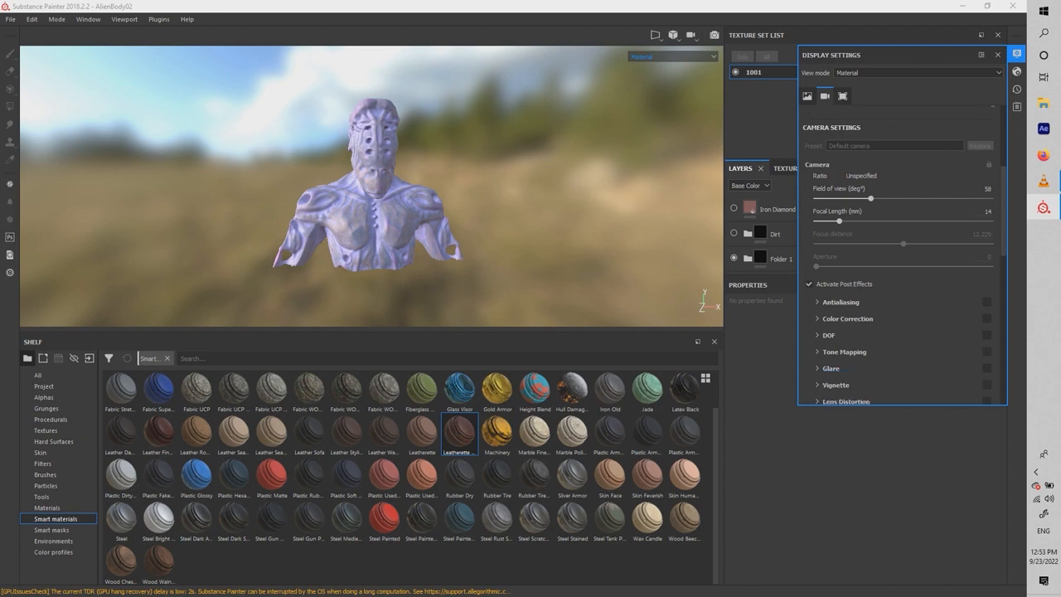
pyautogui.scroll(2, 903, 255)
pyautogui.click(808, 316)
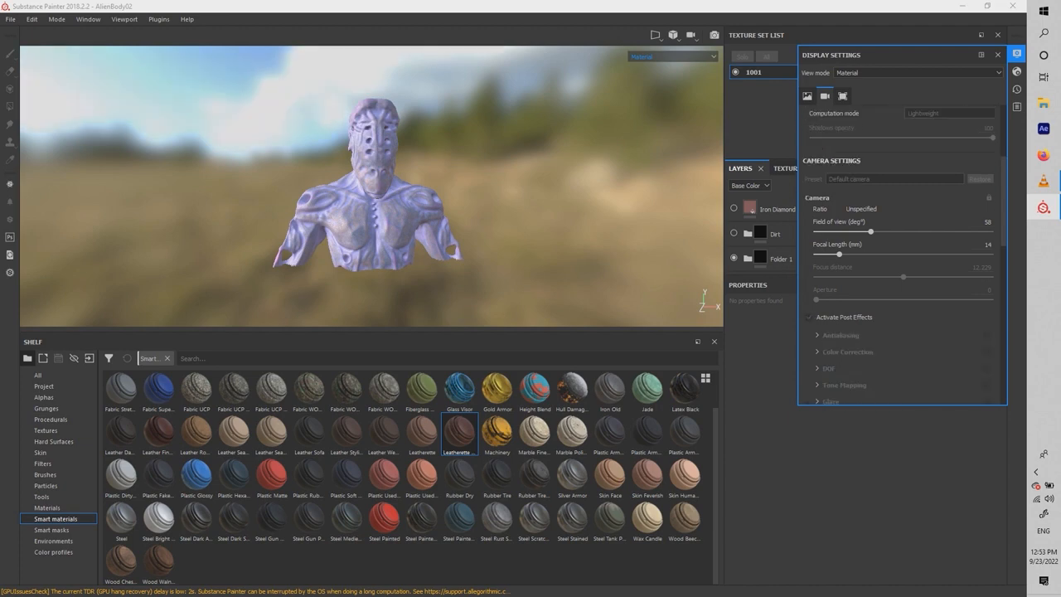
# Step: Set the Environment Blur to 25, Environment Rotation to 202 and Environment Exposure to 0
pyautogui.scroll(5, 903, 248)
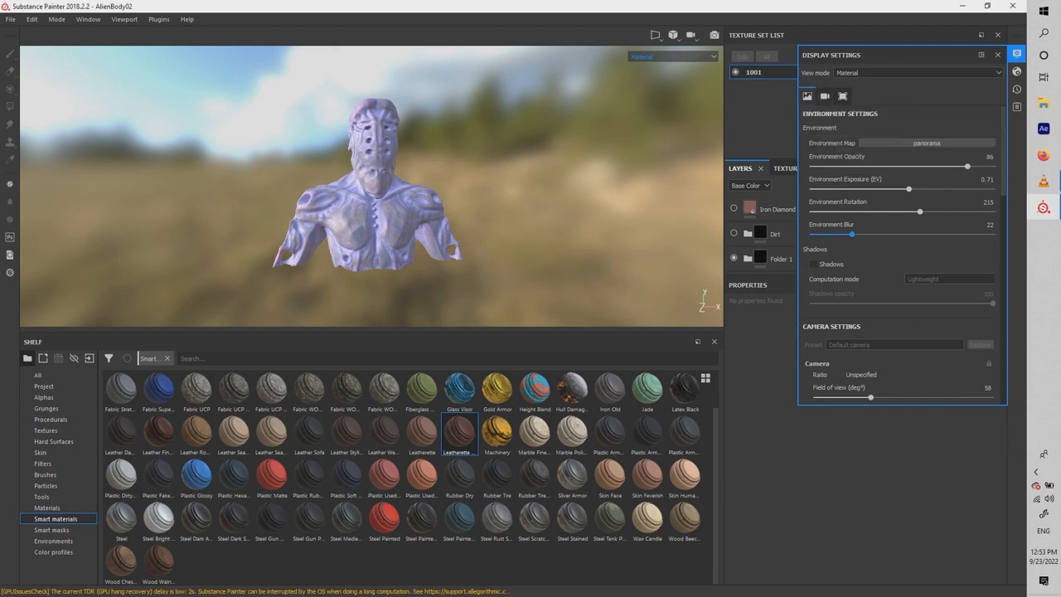
pyautogui.moveTo(852, 235); pyautogui.dragTo(857, 234)
pyautogui.moveTo(919, 211)
pyautogui.mouseDown()
pyautogui.moveTo(903, 212)
pyautogui.moveTo(913, 211)
pyautogui.mouseUp()
pyautogui.click(987, 180)
pyautogui.press('Return')
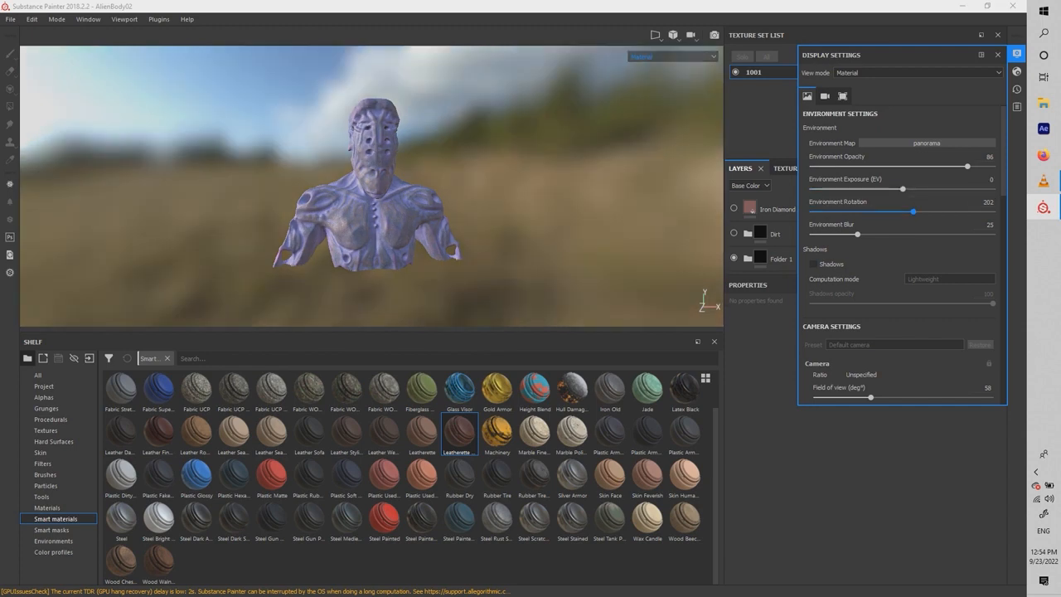
# Step: Set the Environment Blur to 0 and change the Environment Map to bus_garage
pyautogui.click(926, 144)
pyautogui.click(947, 178)
pyautogui.moveTo(857, 234); pyautogui.dragTo(811, 235)
pyautogui.click(926, 143)
pyautogui.click(975, 181)
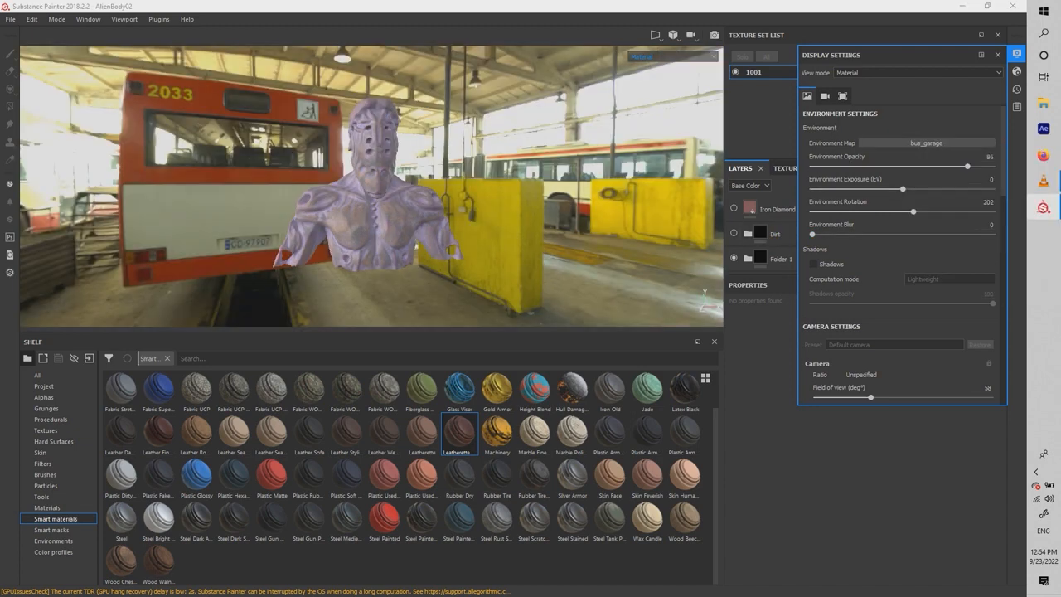
# Step: Try the corsica_beach and Soft_2RingHighContrast environment maps behind the bust
pyautogui.click(927, 143)
pyautogui.click(1033, 175)
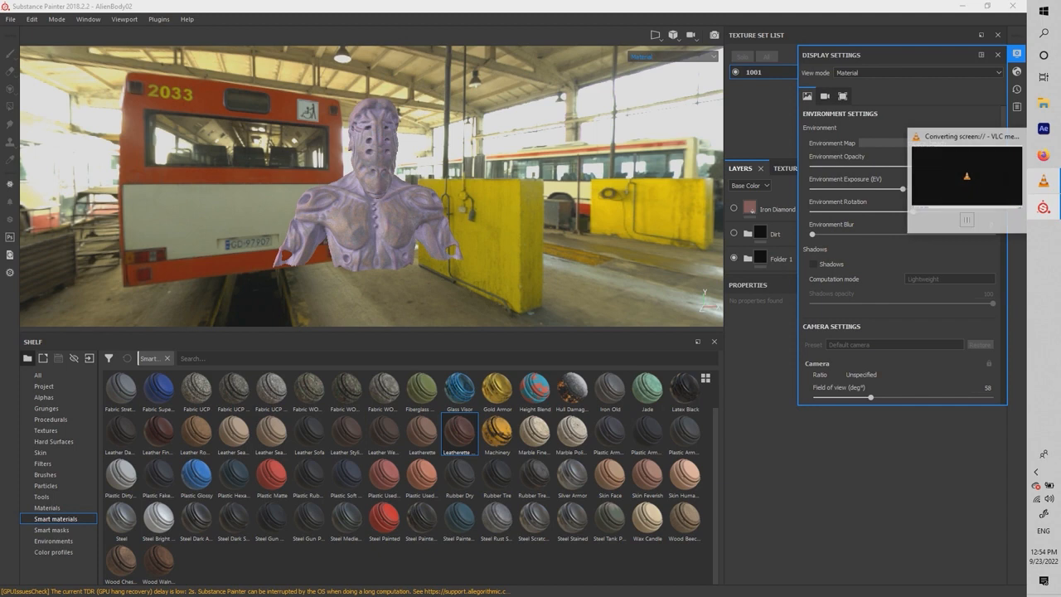
pyautogui.click(926, 143)
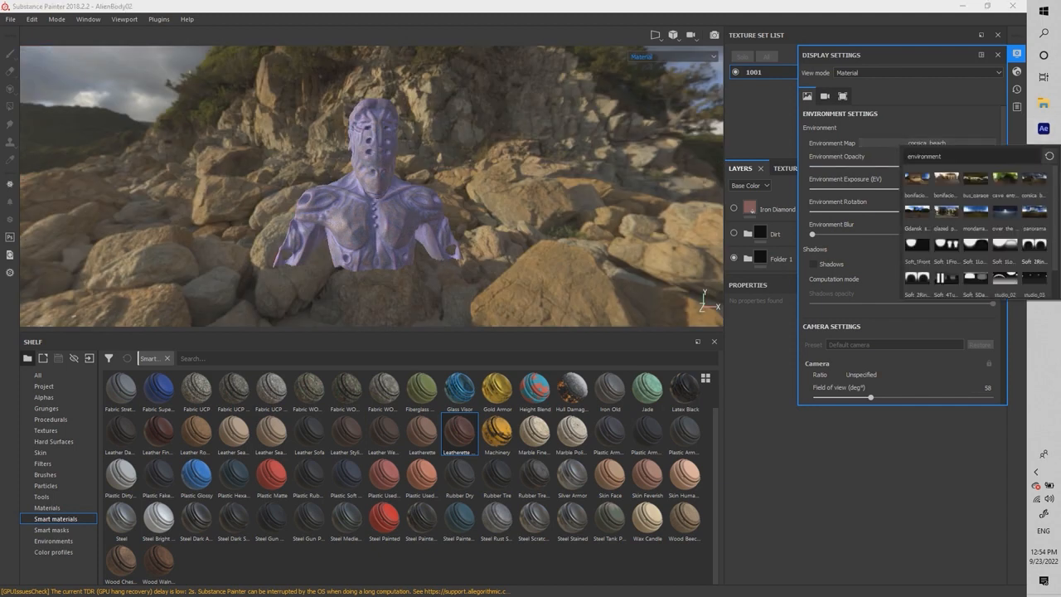
pyautogui.click(1034, 246)
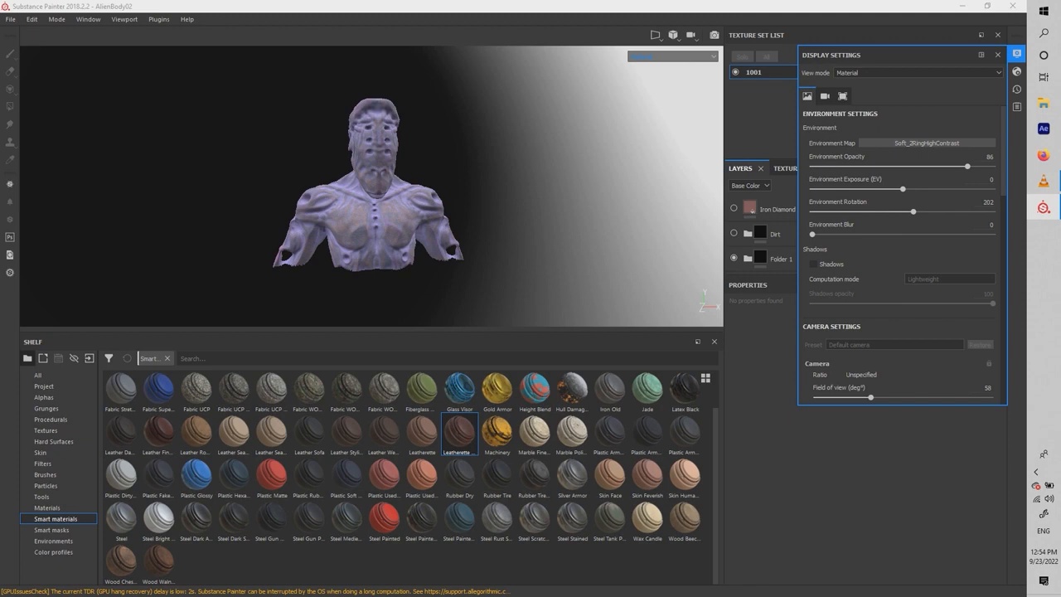
# Step: Switch the Environment Map to studio_02 and set the Environment Rotation to 260
pyautogui.click(927, 144)
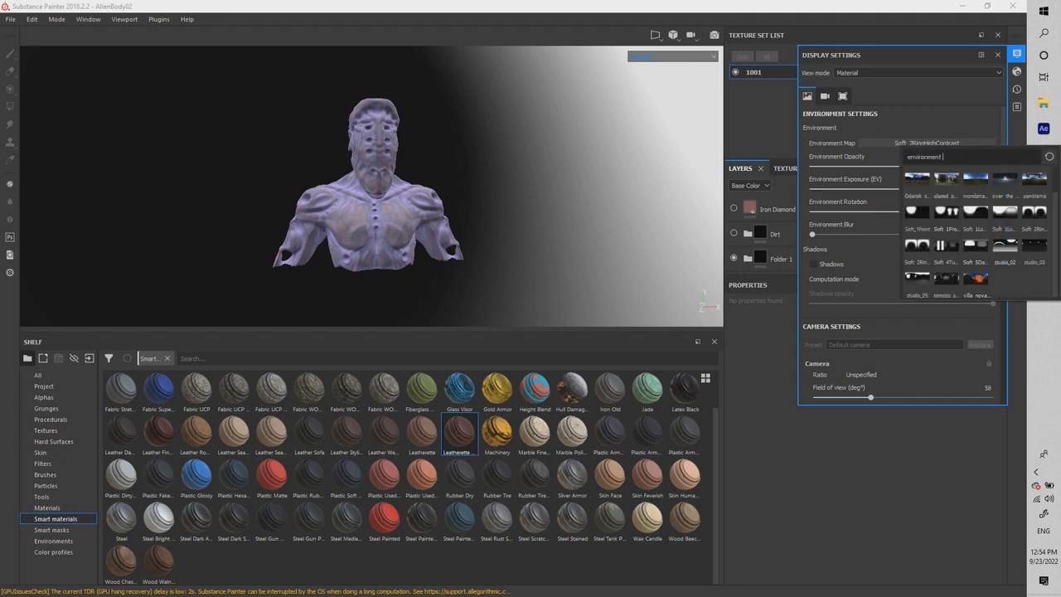
pyautogui.click(1005, 277)
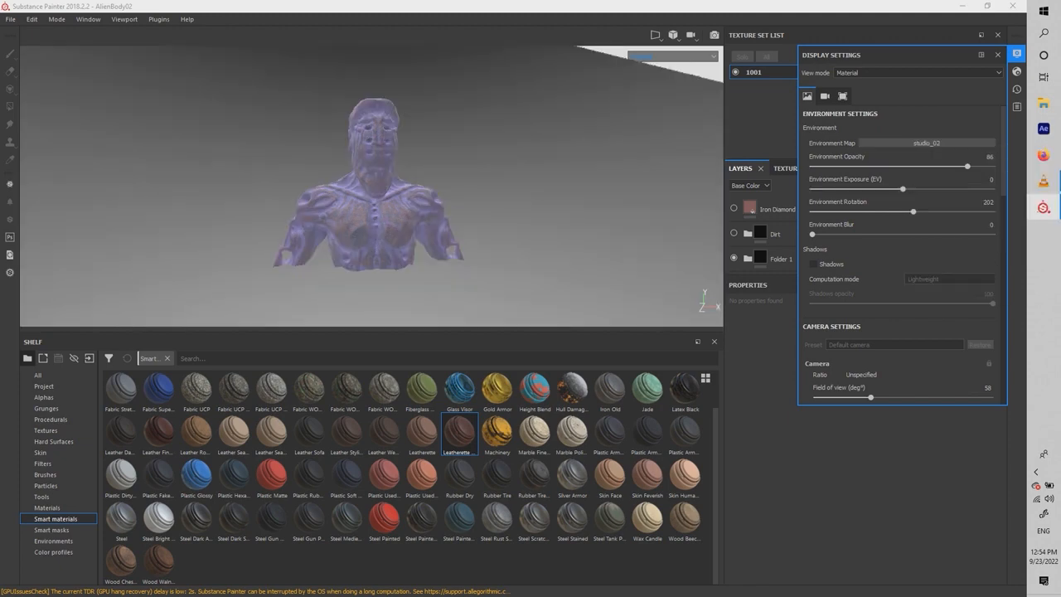
pyautogui.moveTo(913, 211); pyautogui.dragTo(939, 211)
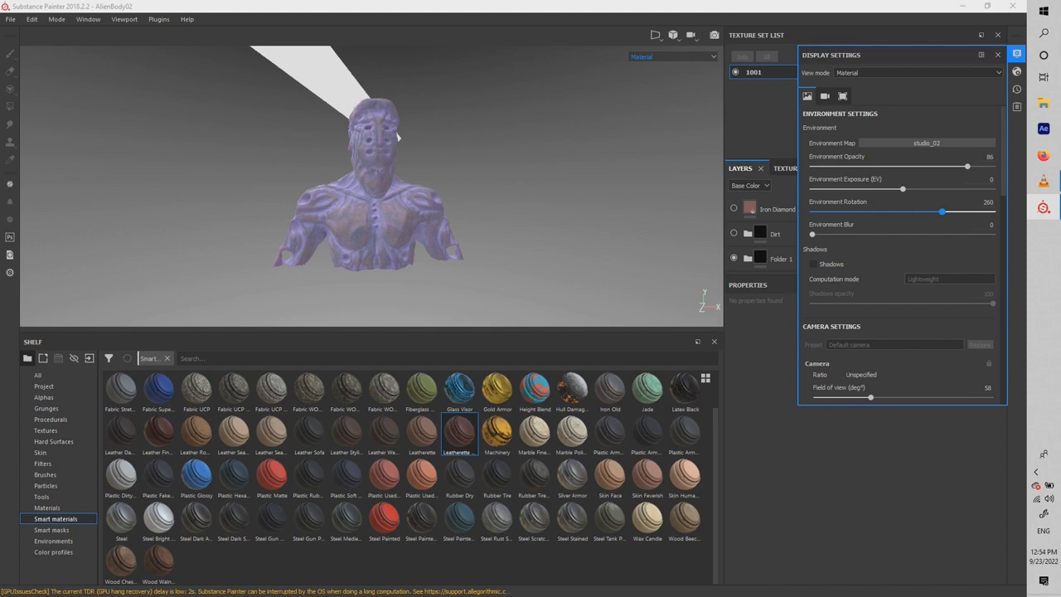
# Step: Try the bus_garage environment map once more and replace it with bonifacio_aragon_stairs
pyautogui.click(926, 143)
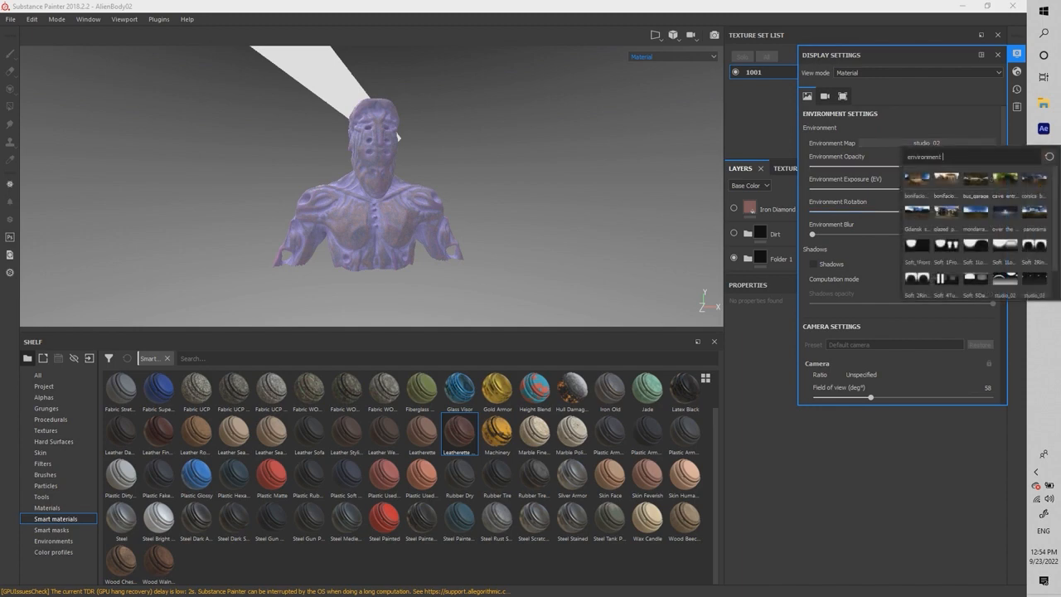
pyautogui.click(976, 178)
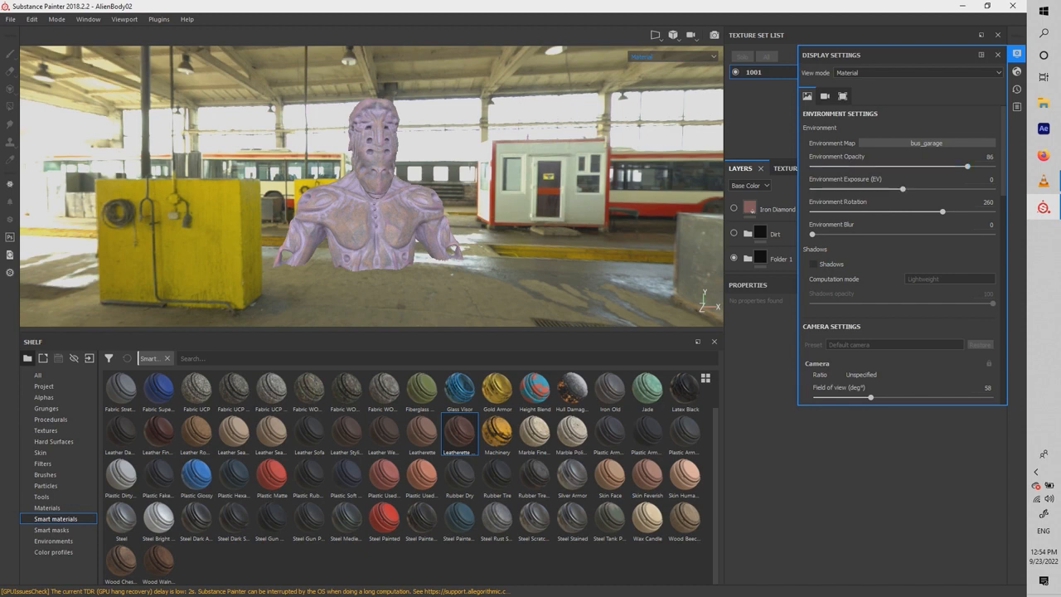
pyautogui.click(927, 143)
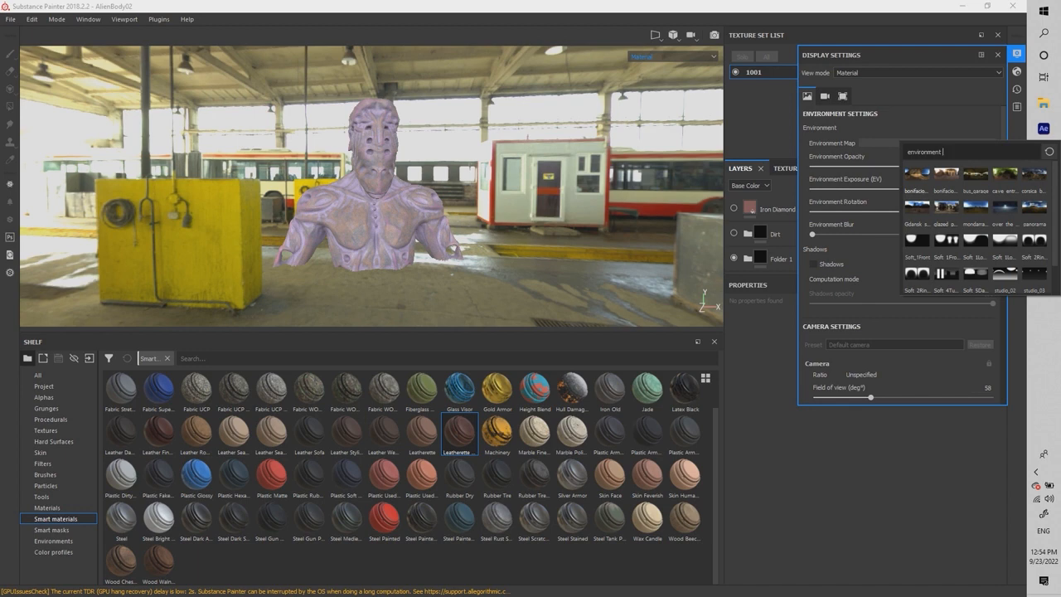
pyautogui.click(918, 176)
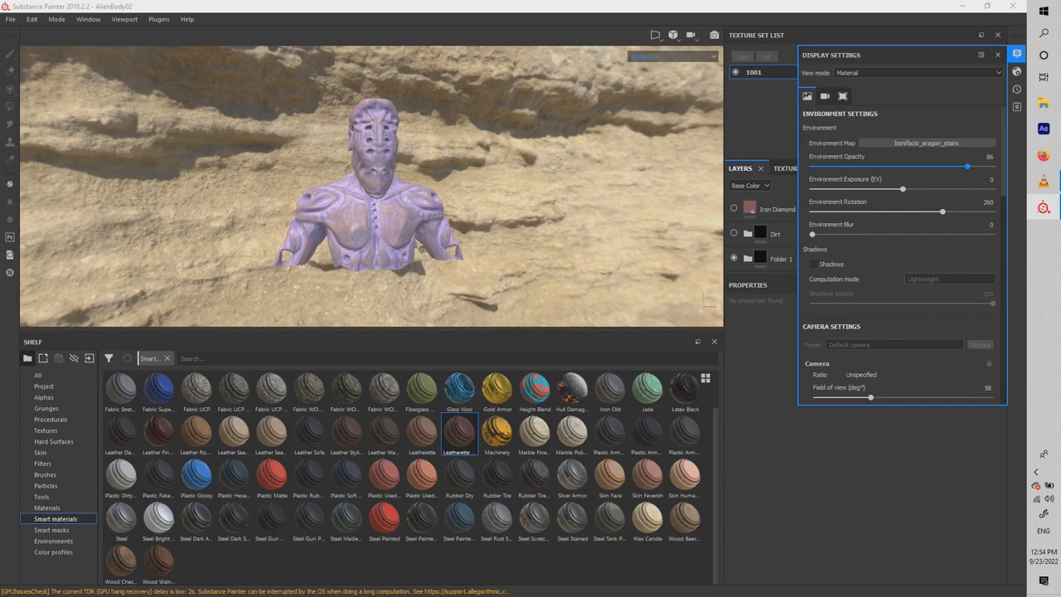
# Step: Set the Environment Opacity to 0, check the bust up close, and close the display settings
pyautogui.moveTo(967, 167); pyautogui.dragTo(812, 167)
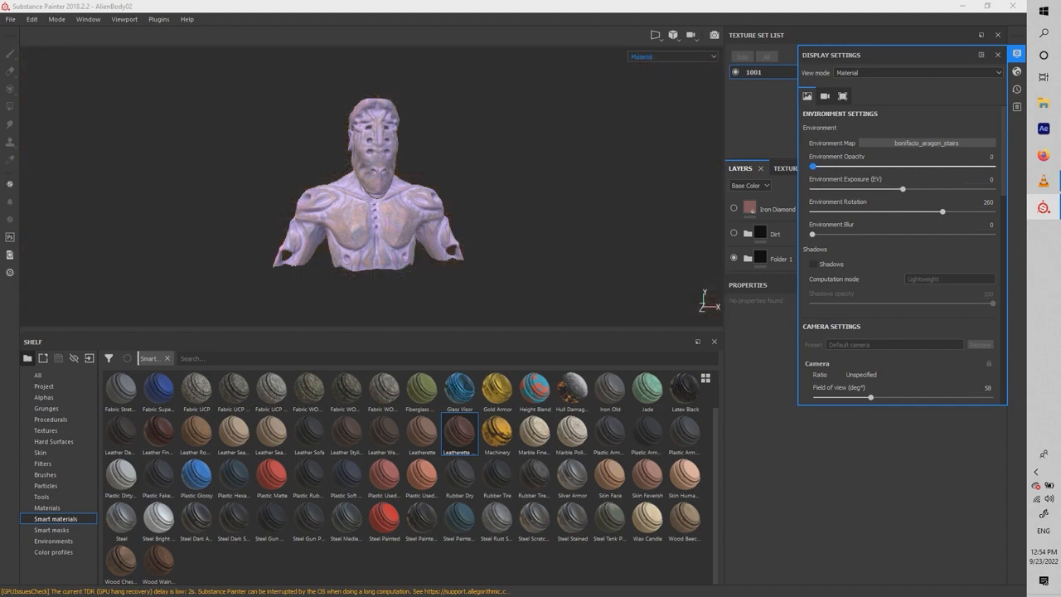
pyautogui.keyDown('alt'); pyautogui.moveTo(373, 199); pyautogui.dragTo(464, 203); pyautogui.keyUp('alt')
pyautogui.scroll(6, 373, 198)
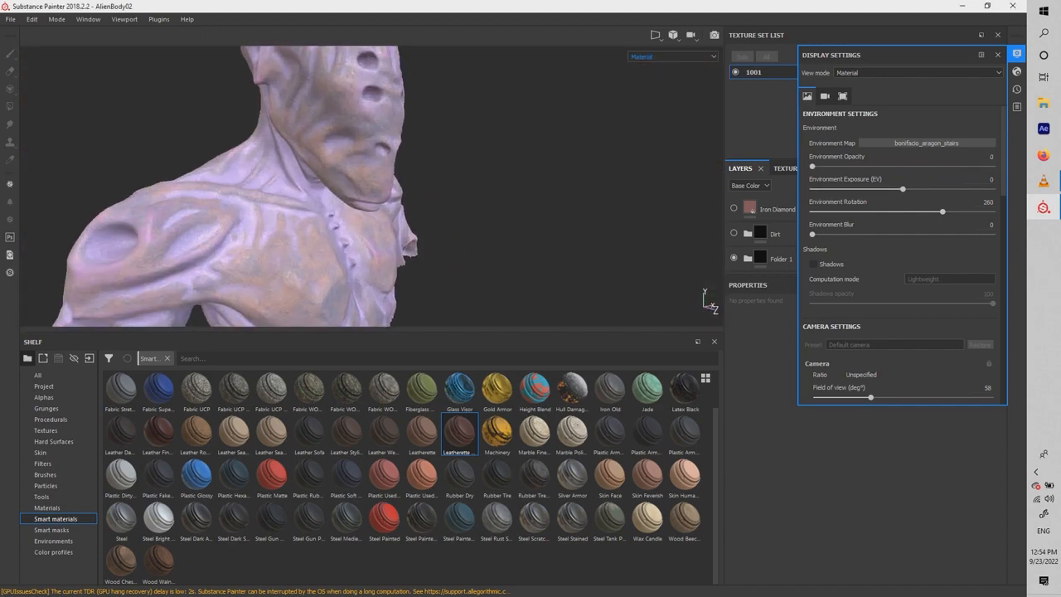
pyautogui.keyDown('alt'); pyautogui.moveTo(364, 186); pyautogui.dragTo(414, 241, button='middle'); pyautogui.keyUp('alt')
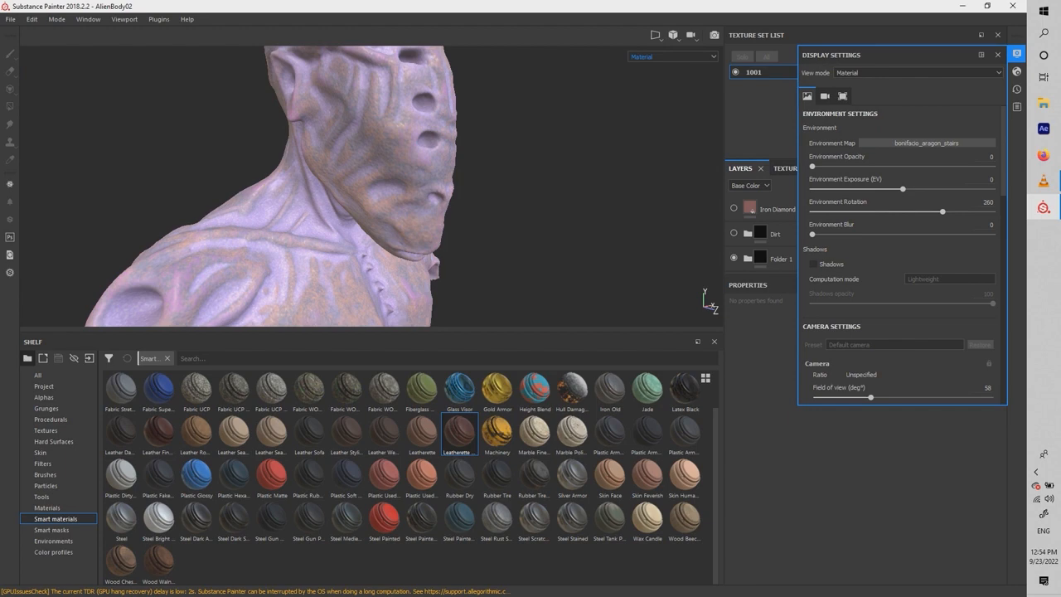
pyautogui.keyDown('alt'); pyautogui.moveTo(448, 220); pyautogui.dragTo(348, 217); pyautogui.keyUp('alt')
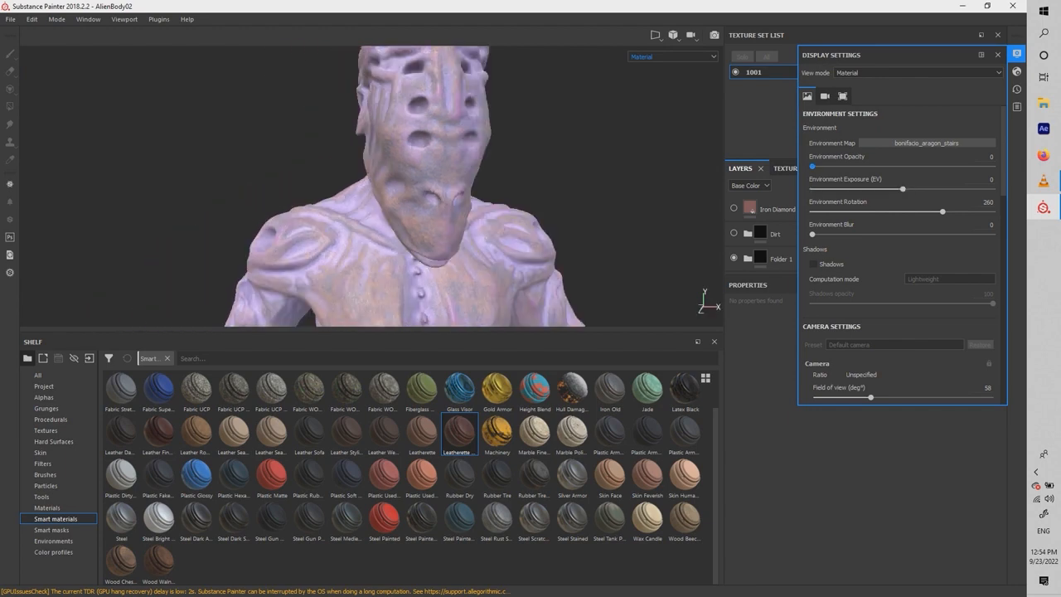
pyautogui.click(997, 54)
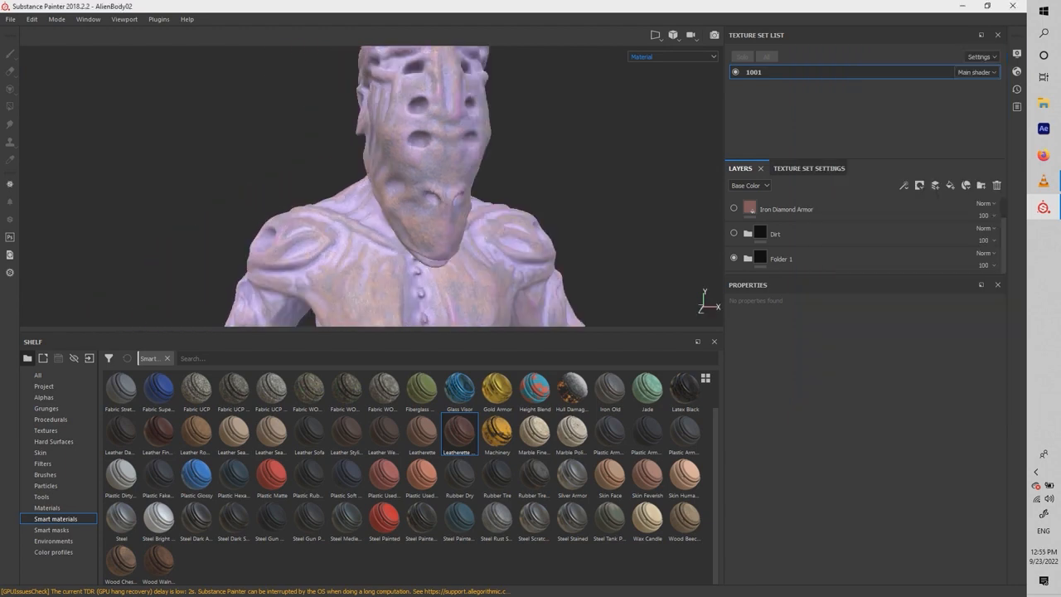
# Step: In the shader settings, set AO Intensity to 1, Horizon Fading to 1.41 and Emissive Intensity to 0.89
pyautogui.click(1016, 72)
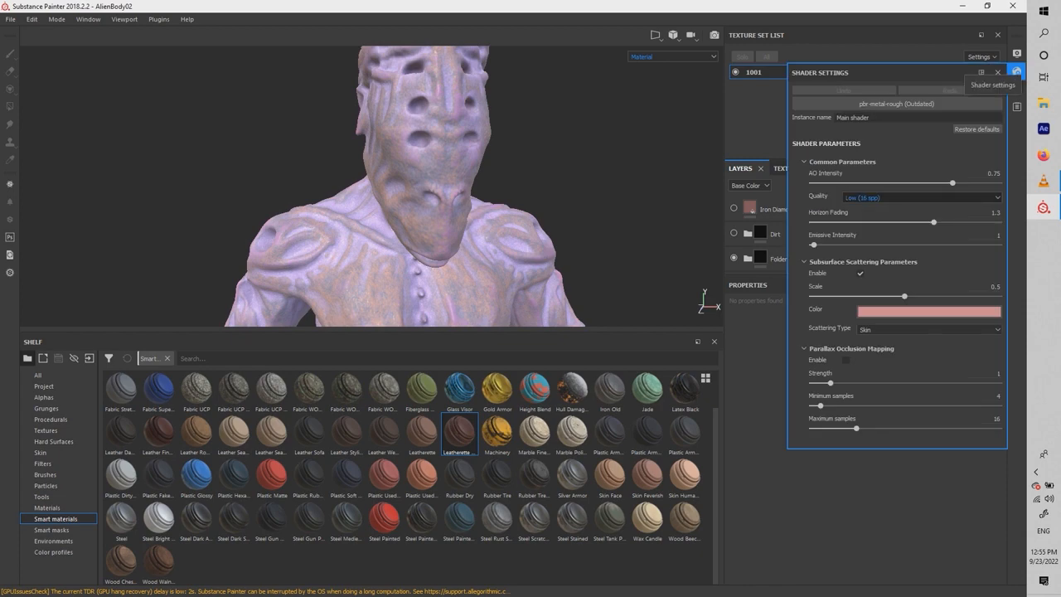
pyautogui.moveTo(952, 183); pyautogui.dragTo(992, 183)
pyautogui.scroll(5, 398, 178)
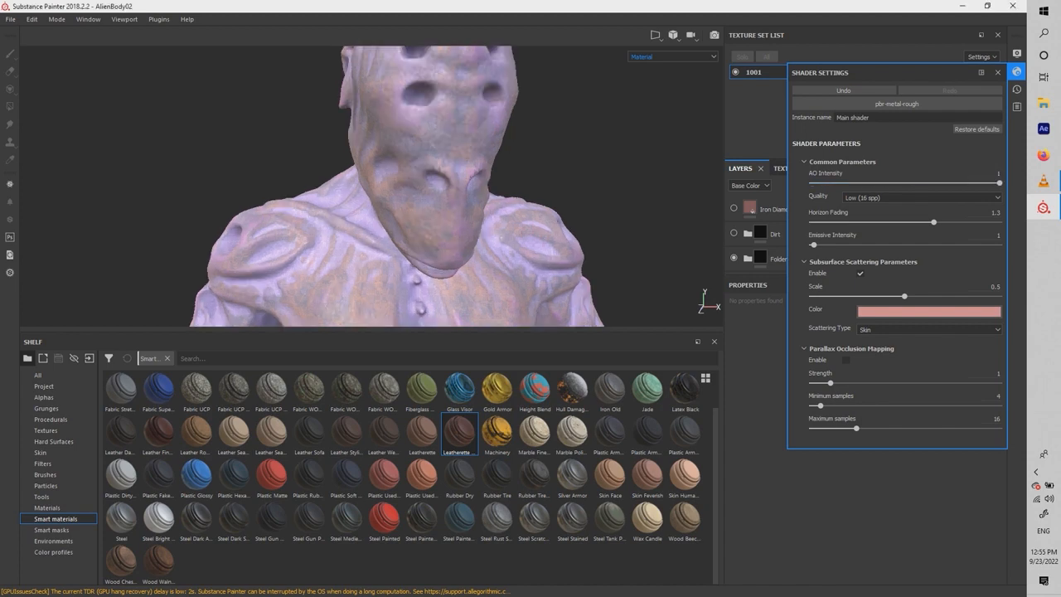
pyautogui.moveTo(999, 183)
pyautogui.mouseDown()
pyautogui.moveTo(912, 183)
pyautogui.moveTo(998, 183)
pyautogui.mouseUp()
pyautogui.moveTo(933, 222)
pyautogui.mouseDown()
pyautogui.moveTo(811, 222)
pyautogui.moveTo(944, 222)
pyautogui.mouseUp()
pyautogui.moveTo(813, 244); pyautogui.dragTo(830, 245)
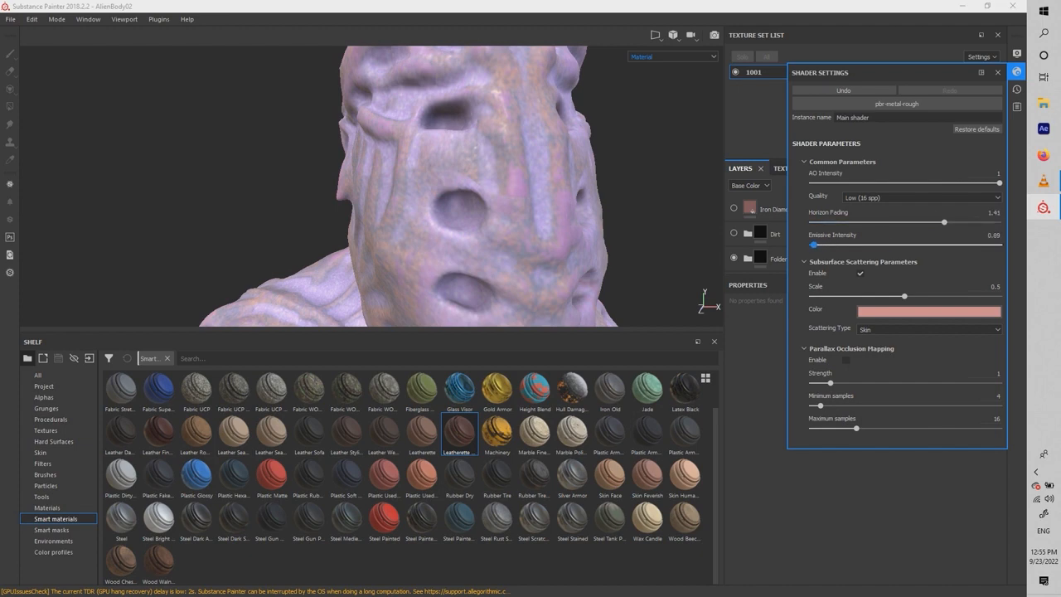
pyautogui.scroll(-3, 464, 190)
pyautogui.moveTo(464, 190)
pyautogui.keyDown('alt'); pyautogui.mouseDown()
pyautogui.moveTo(423, 186)
pyautogui.moveTo(440, 178)
pyautogui.moveTo(462, 201)
pyautogui.mouseUp(); pyautogui.keyUp('alt')
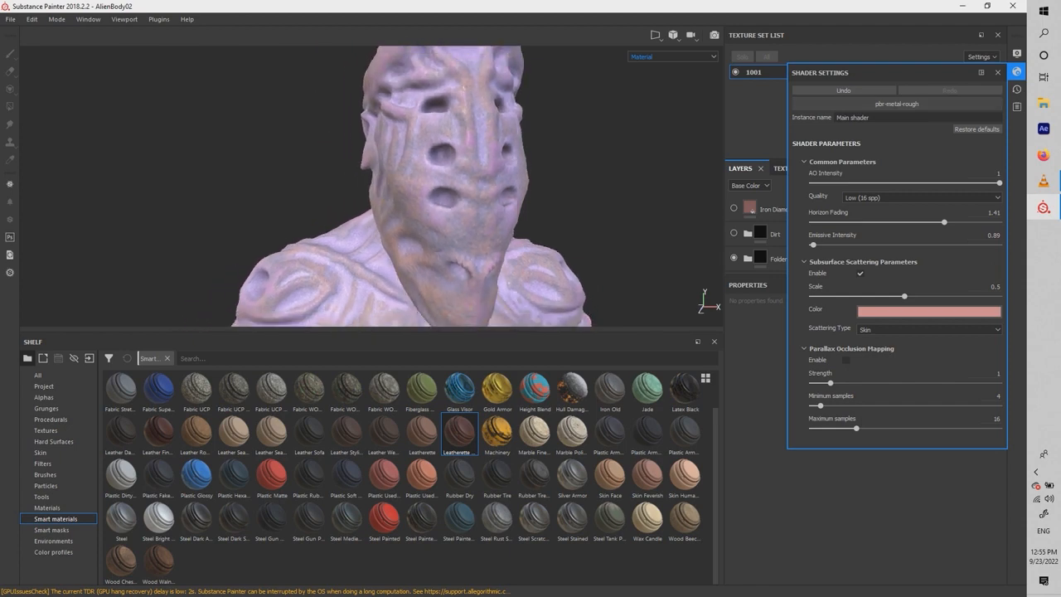
pyautogui.click(997, 72)
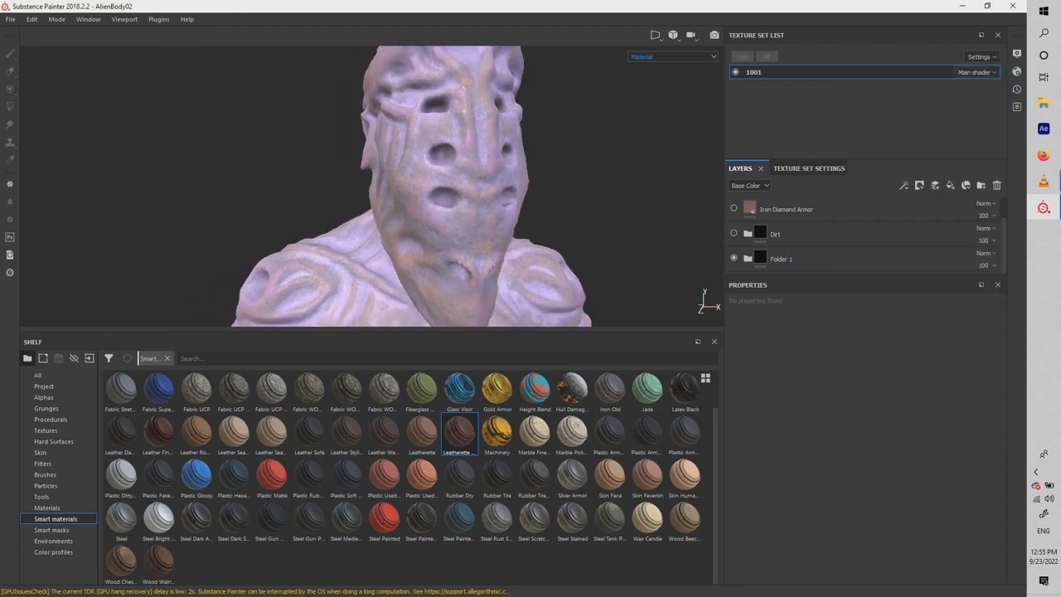
# Step: Open the history and step back through the earlier states to Add folder
pyautogui.click(1015, 89)
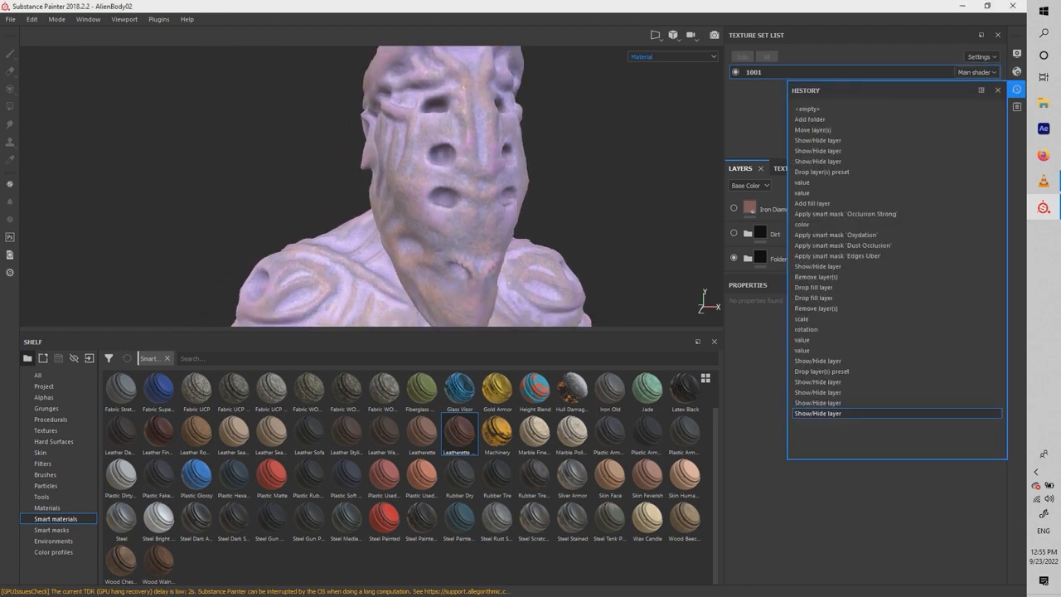
pyautogui.click(819, 403)
pyautogui.click(818, 382)
pyautogui.click(818, 371)
pyautogui.click(817, 361)
pyautogui.click(812, 339)
pyautogui.click(816, 308)
pyautogui.click(815, 277)
pyautogui.click(818, 256)
pyautogui.click(819, 235)
pyautogui.click(819, 203)
pyautogui.click(818, 171)
pyautogui.click(819, 151)
pyautogui.click(819, 130)
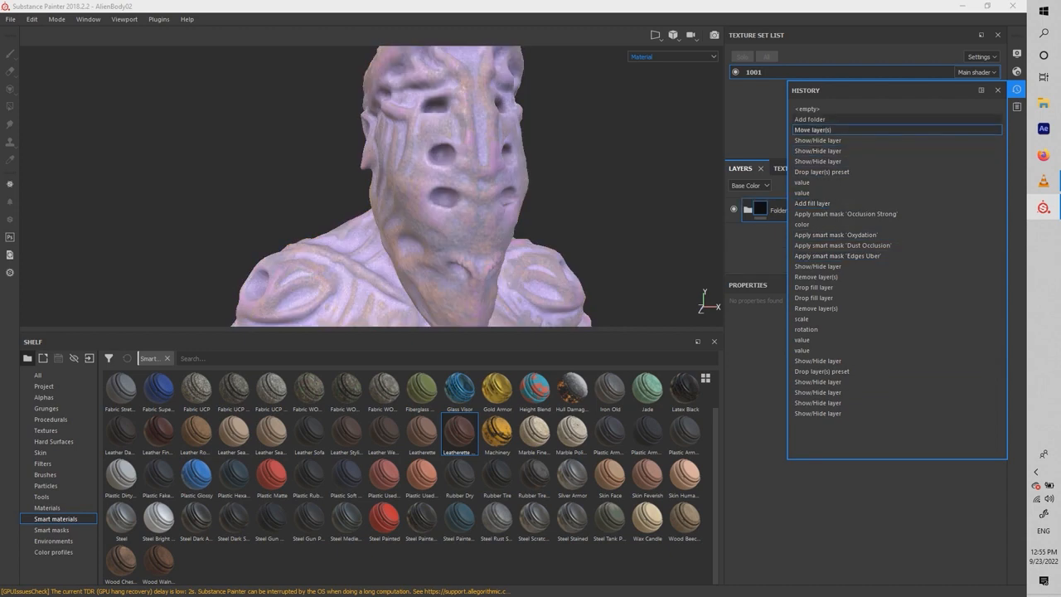
pyautogui.click(818, 120)
# Step: Step forward through the history to the most recent Show/Hide layer state
pyautogui.click(819, 245)
pyautogui.click(818, 288)
pyautogui.click(819, 319)
pyautogui.click(819, 350)
pyautogui.click(818, 382)
pyautogui.click(819, 412)
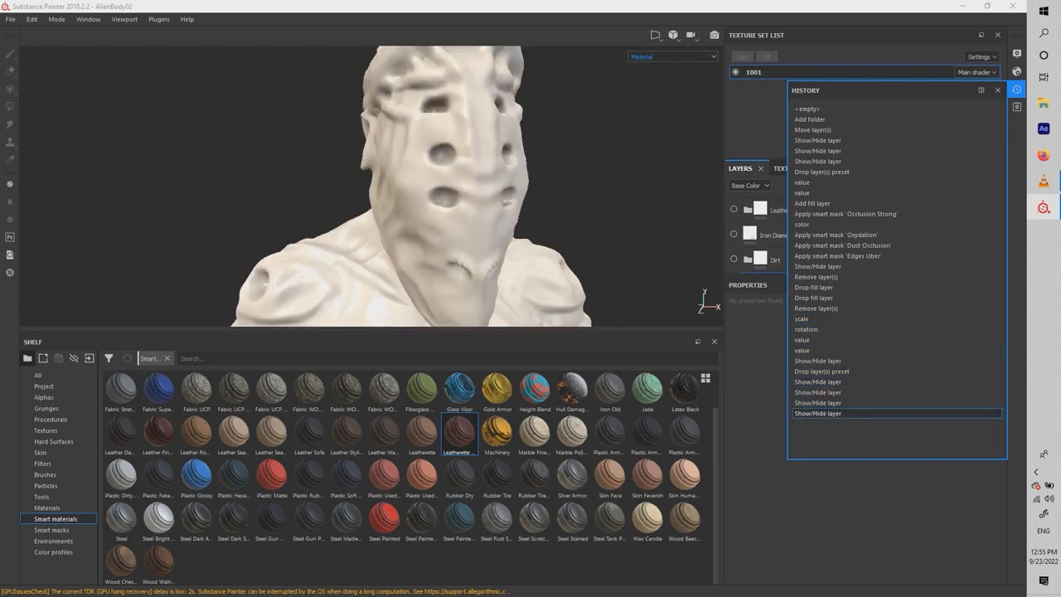
# Step: Review the log, close it, and examine the whole bust in the viewport
pyautogui.click(1016, 106)
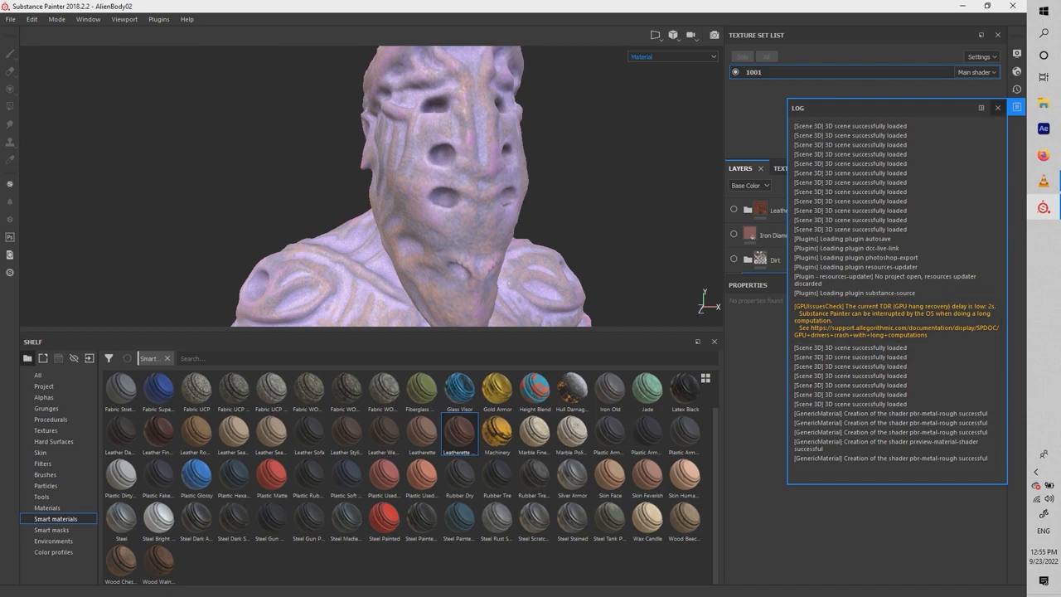
pyautogui.click(997, 107)
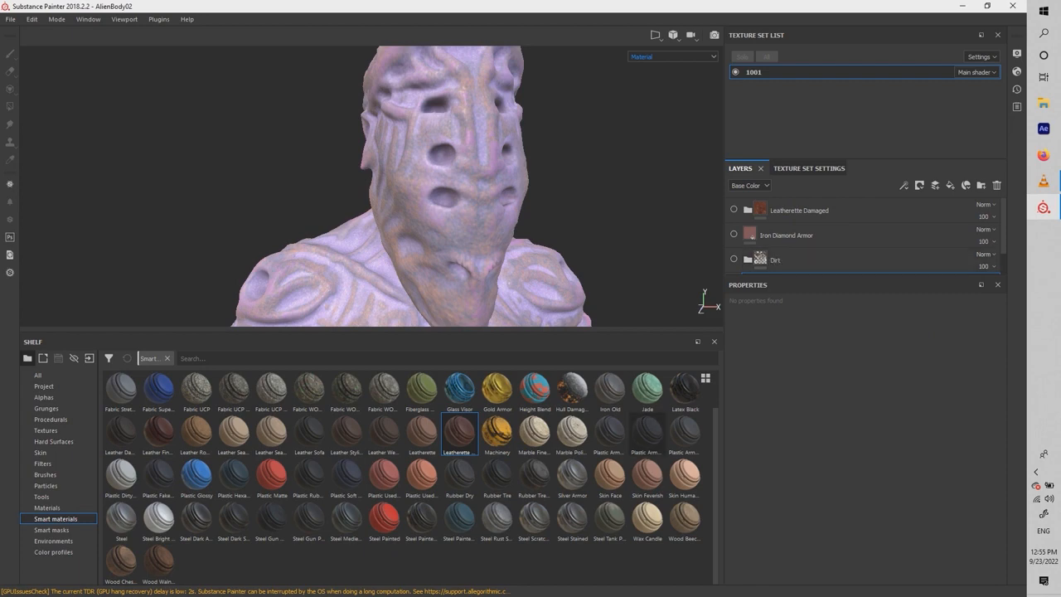
pyautogui.keyDown('alt'); pyautogui.moveTo(514, 199); pyautogui.dragTo(529, 236); pyautogui.keyUp('alt')
pyautogui.scroll(-3, 447, 190)
pyautogui.scroll(2, 440, 191)
pyautogui.moveTo(480, 199)
pyautogui.keyDown('alt'); pyautogui.mouseDown()
pyautogui.moveTo(381, 195)
pyautogui.moveTo(485, 212)
pyautogui.mouseUp(); pyautogui.keyUp('alt')
pyautogui.scroll(-2, 439, 191)
pyautogui.scroll(3, 381, 194)
pyautogui.scroll(-3, 381, 194)
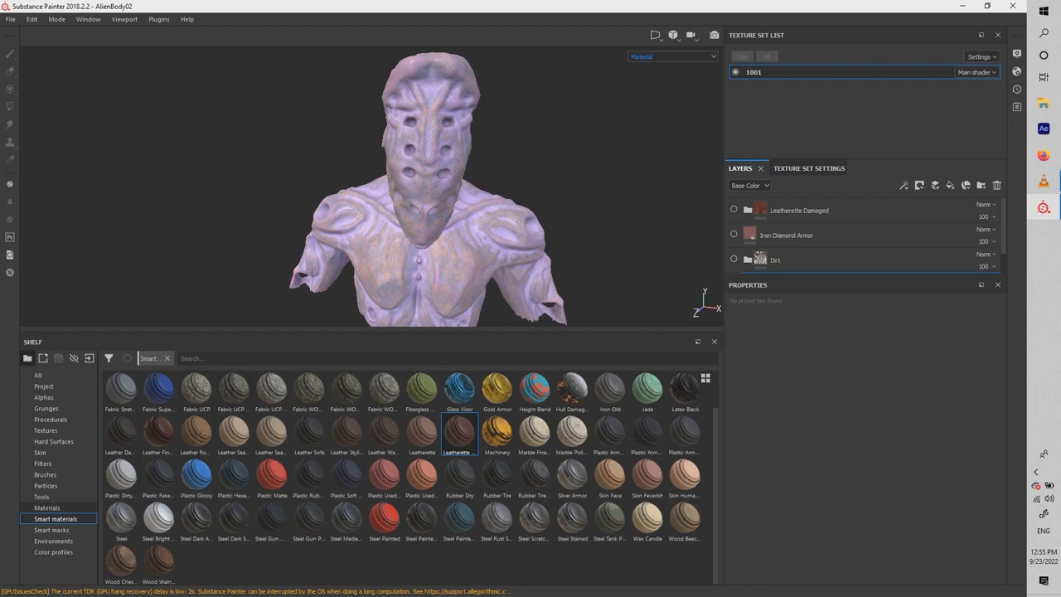
# Step: Browse the shelf's environments, color profiles, smart masks, materials, brushes and particles
pyautogui.click(53, 540)
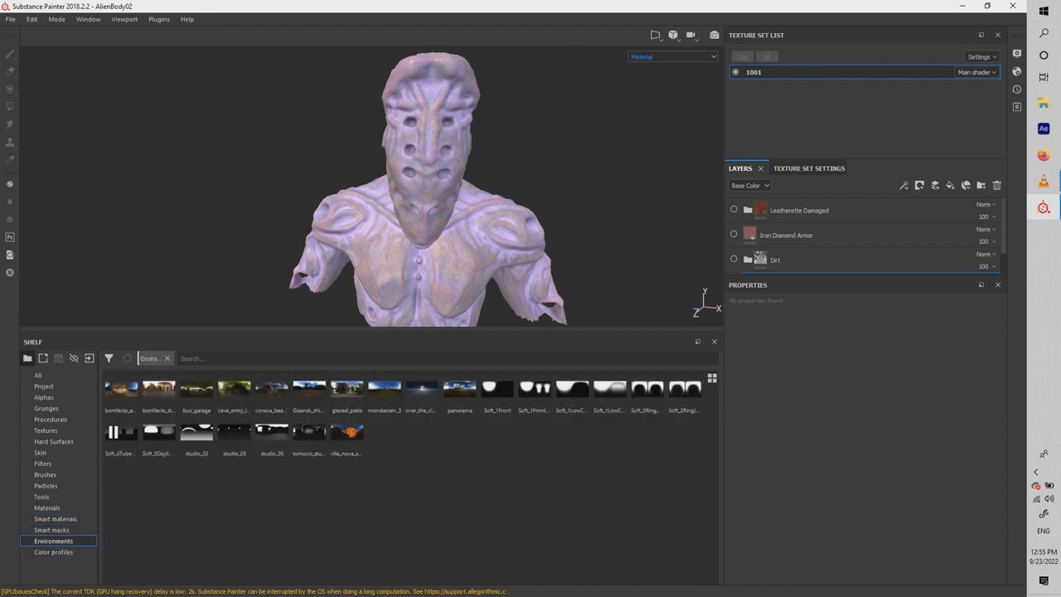
pyautogui.click(53, 552)
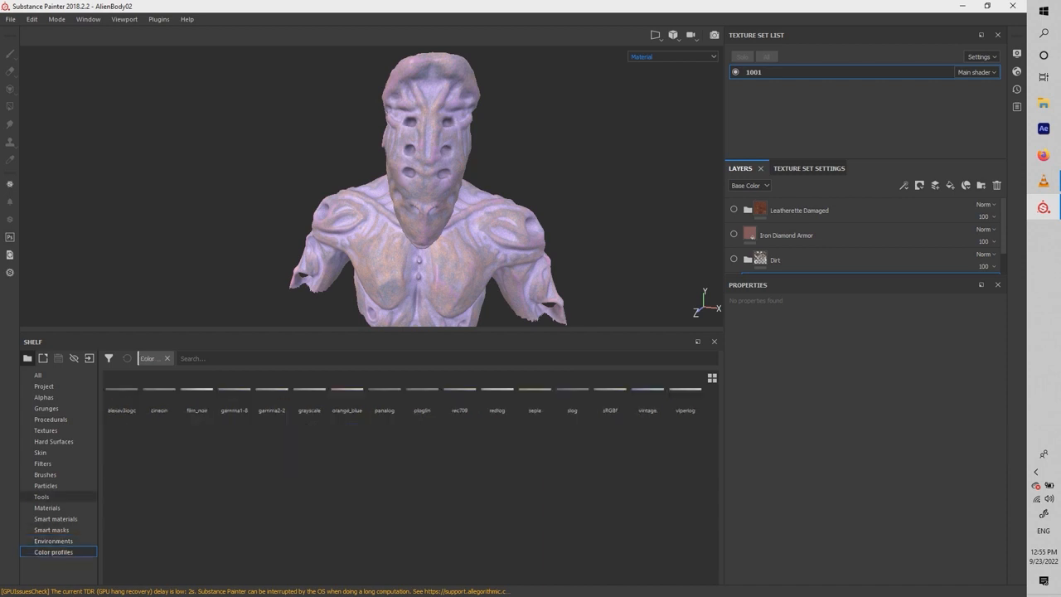
pyautogui.click(51, 530)
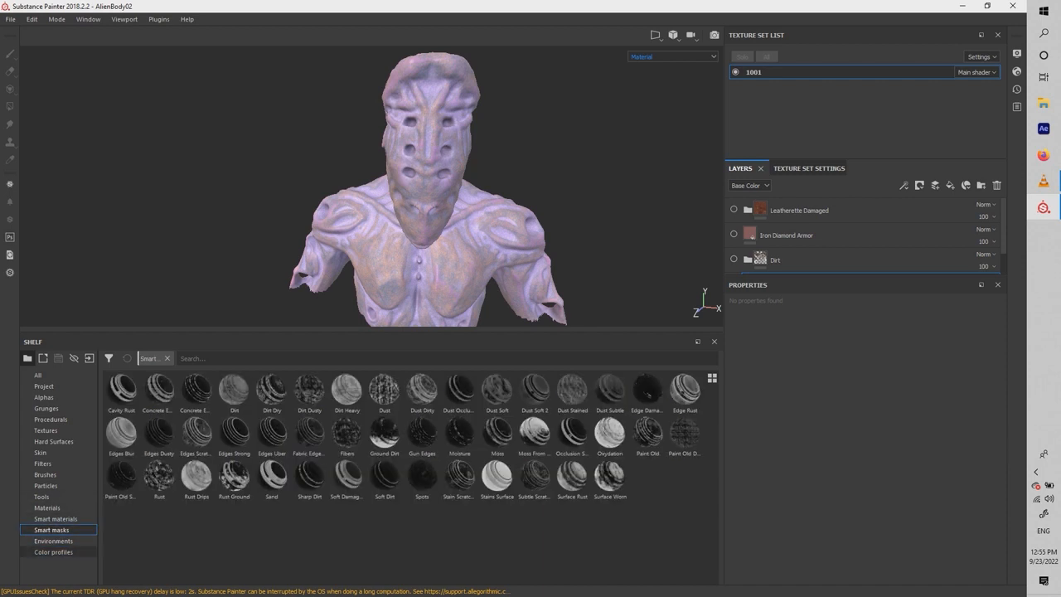
pyautogui.click(53, 552)
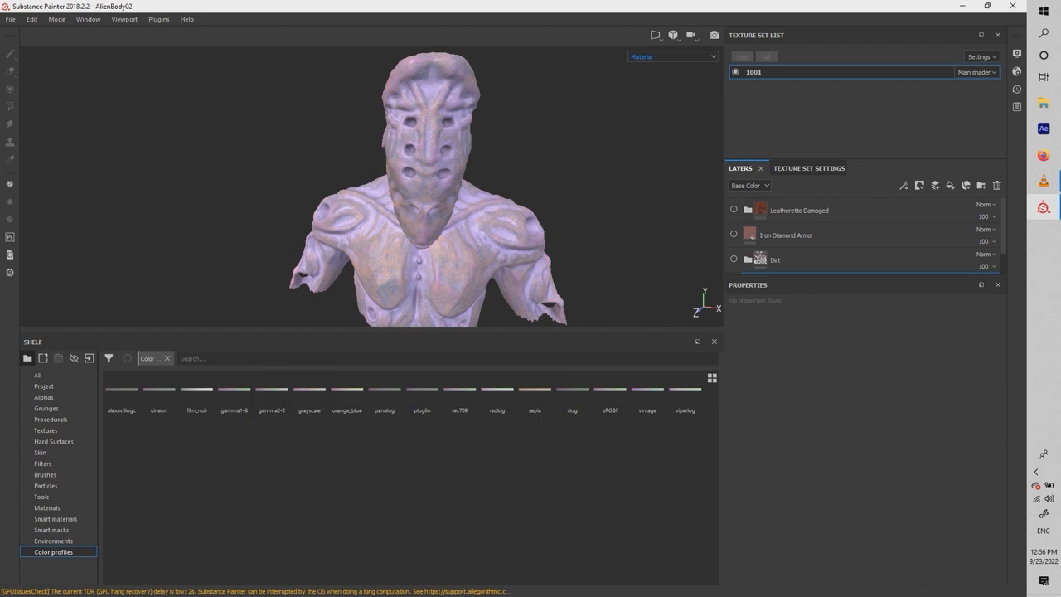
pyautogui.click(47, 508)
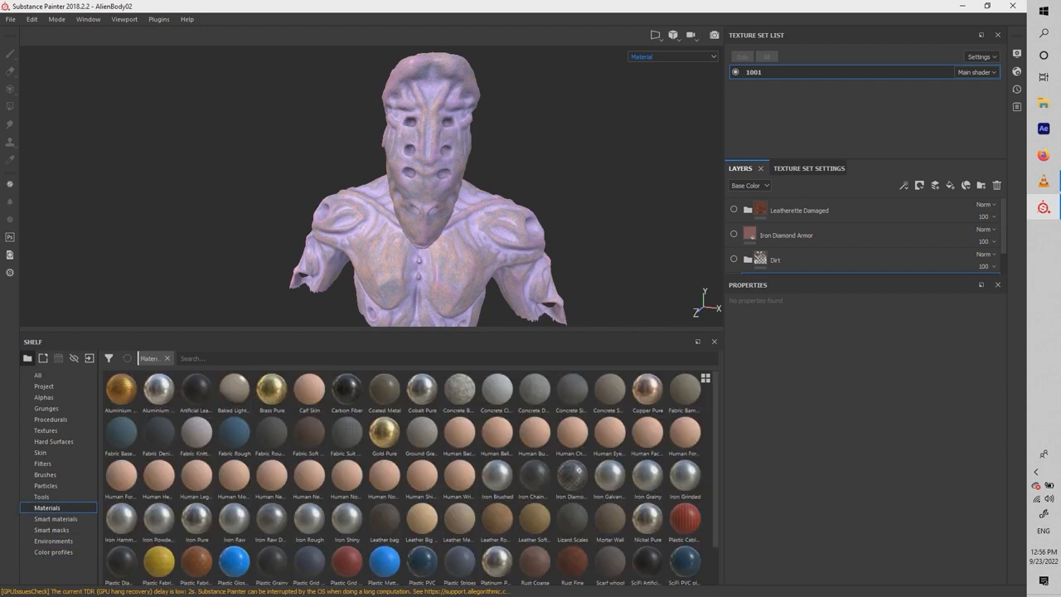
pyautogui.scroll(-1, 406, 481)
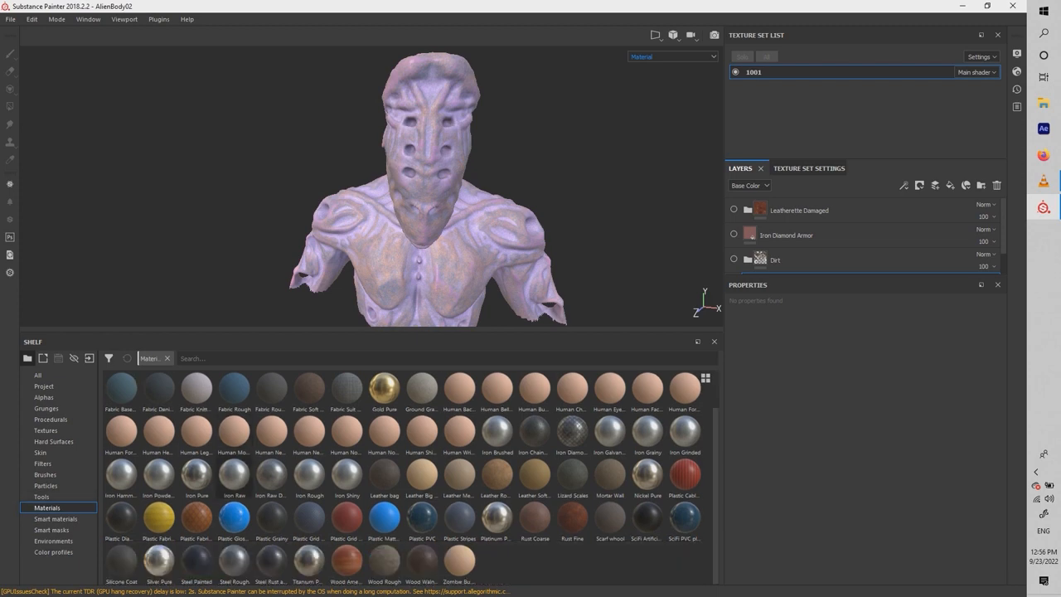
pyautogui.click(46, 486)
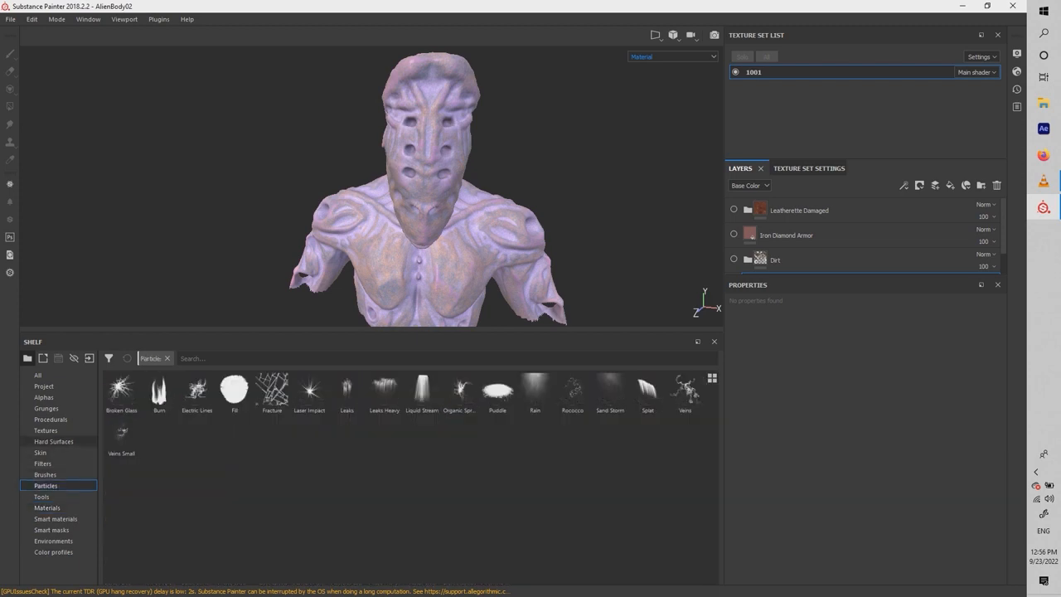
pyautogui.click(47, 475)
pyautogui.click(47, 485)
# Step: Add a new paint layer directly above the Leatherette Damaged folder
pyautogui.click(828, 210)
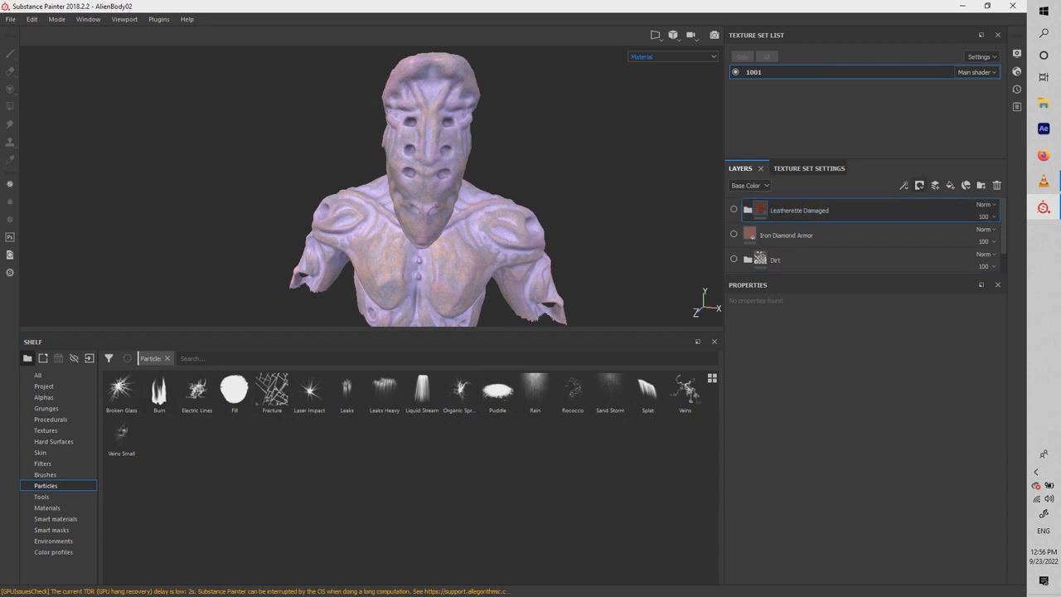
pyautogui.click(935, 184)
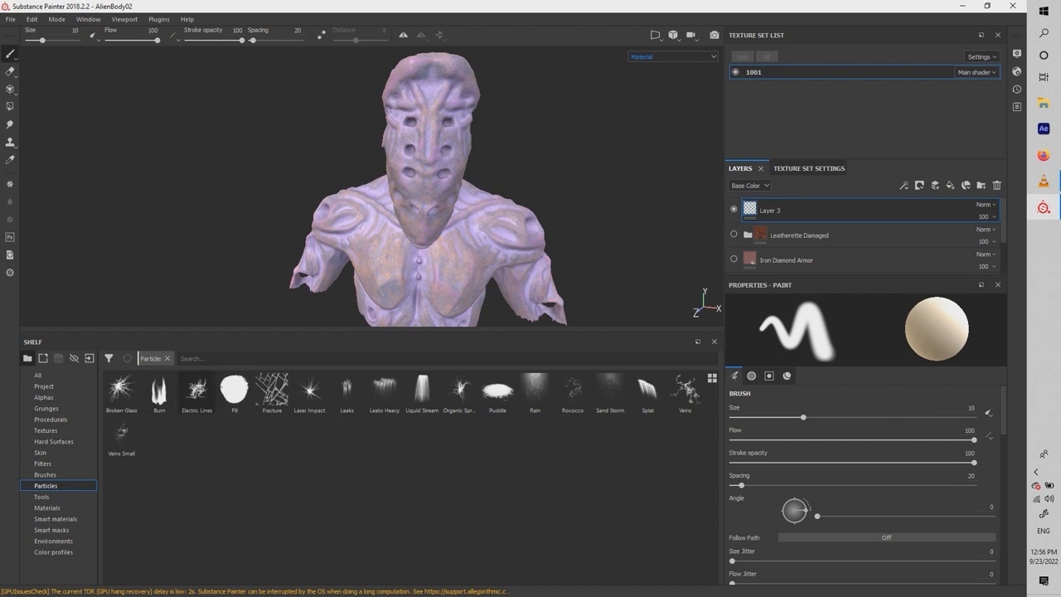
# Step: Try the Burn particle brush at size 2 across the bust's face, chest and shoulder, then undo the strokes
pyautogui.moveTo(412, 222)
pyautogui.mouseDown()
pyautogui.moveTo(427, 245)
pyautogui.moveTo(475, 247)
pyautogui.moveTo(434, 146)
pyautogui.moveTo(383, 143)
pyautogui.moveTo(421, 269)
pyautogui.moveTo(495, 192)
pyautogui.moveTo(400, 240)
pyautogui.moveTo(522, 247)
pyautogui.mouseUp()
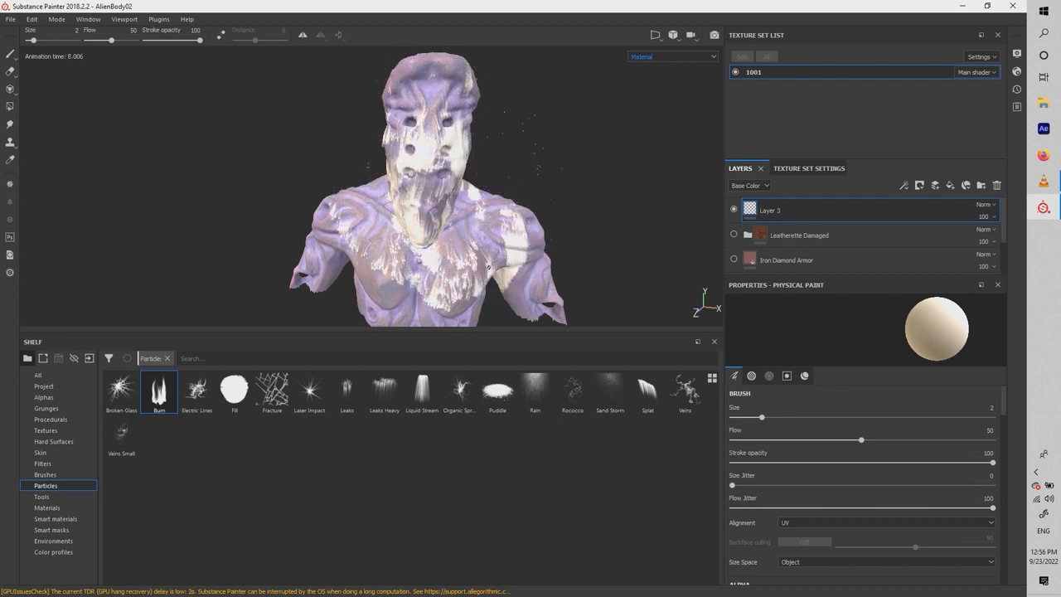
pyautogui.keyDown('alt'); pyautogui.moveTo(457, 271); pyautogui.dragTo(452, 296); pyautogui.keyUp('alt')
pyautogui.moveTo(397, 258)
pyautogui.mouseDown()
pyautogui.moveTo(431, 262)
pyautogui.moveTo(494, 233)
pyautogui.mouseUp()
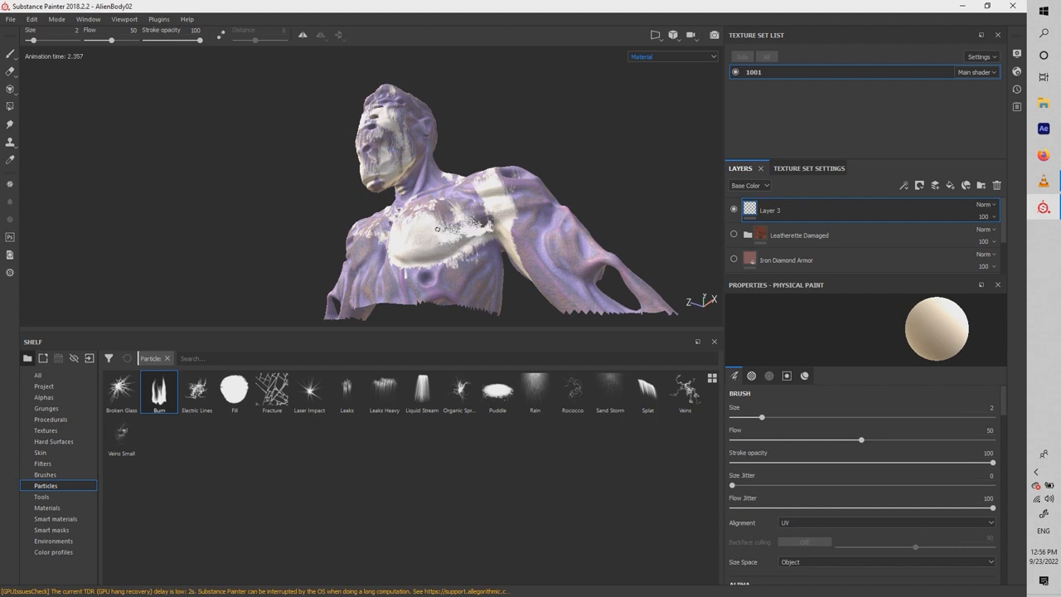
pyautogui.hotkey('ctrl', 'z')
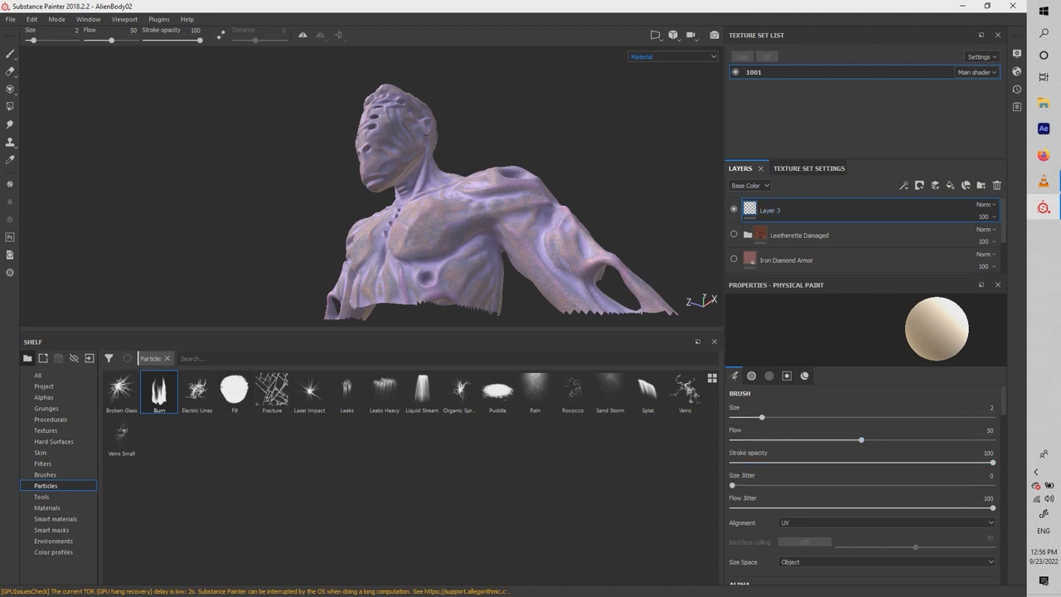
# Step: Set the Burn particle brush's base color to orange, with RGB 0.784, 0.167, 0.032
pyautogui.scroll(-7, 862, 439)
pyautogui.scroll(-9, 866, 480)
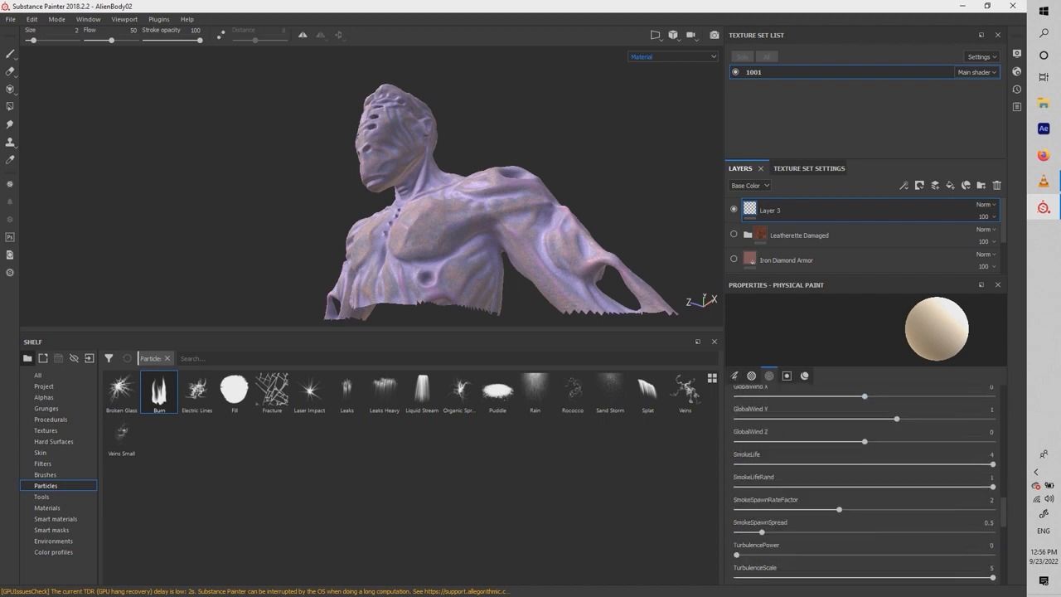
pyautogui.scroll(-7, 862, 481)
pyautogui.click(855, 514)
pyautogui.click(842, 432)
pyautogui.moveTo(841, 433); pyautogui.dragTo(842, 441)
pyautogui.moveTo(874, 487); pyautogui.dragTo(874, 473)
pyautogui.moveTo(841, 442); pyautogui.dragTo(844, 407)
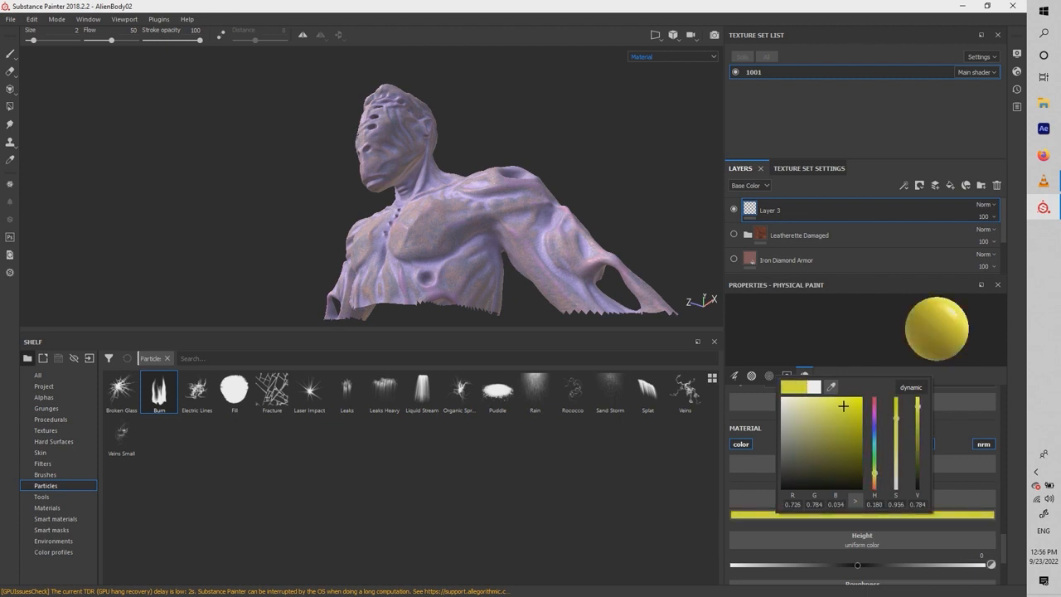
pyautogui.moveTo(874, 473); pyautogui.dragTo(874, 486)
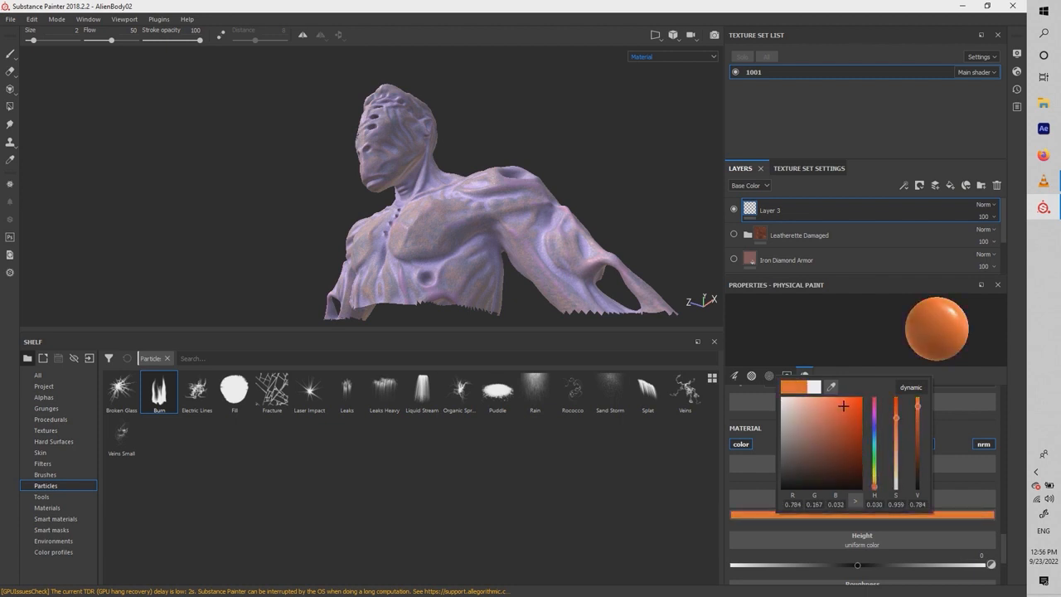
# Step: Paint orange Burn particles over the bust's left pectoral and inspect the spread up close
pyautogui.click(404, 262)
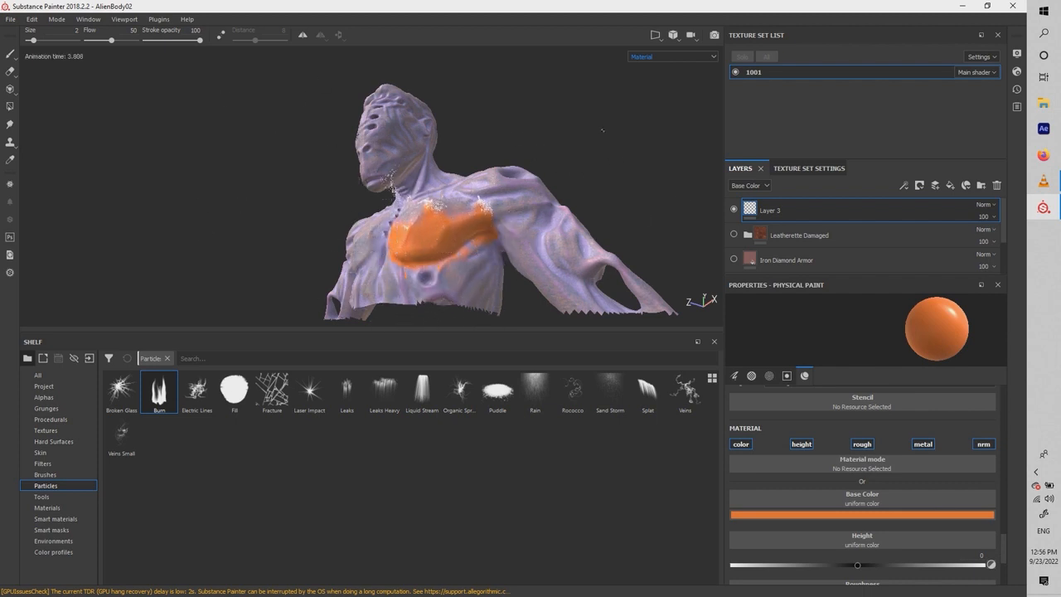
pyautogui.scroll(1, 497, 199)
pyautogui.keyDown('alt'); pyautogui.moveTo(348, 149); pyautogui.dragTo(430, 209); pyautogui.keyUp('alt')
pyautogui.scroll(1, 417, 196)
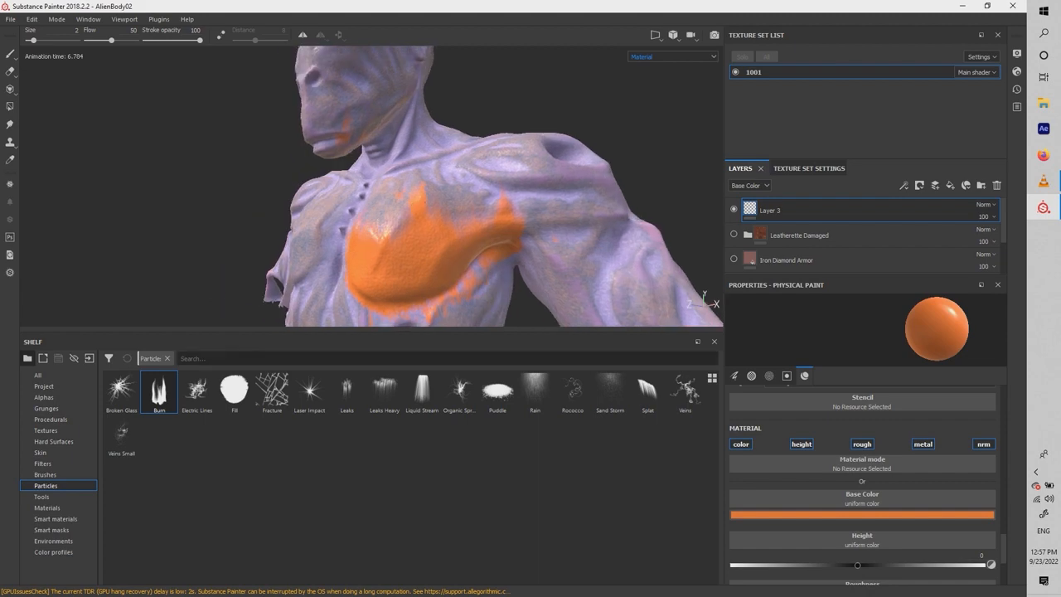
# Step: Choose the Electric Lines particle brush and set its base color to blue, with RGB 0.032, 0.230, 0.784
pyautogui.click(196, 392)
pyautogui.keyDown('alt'); pyautogui.moveTo(401, 235); pyautogui.dragTo(497, 213); pyautogui.keyUp('alt')
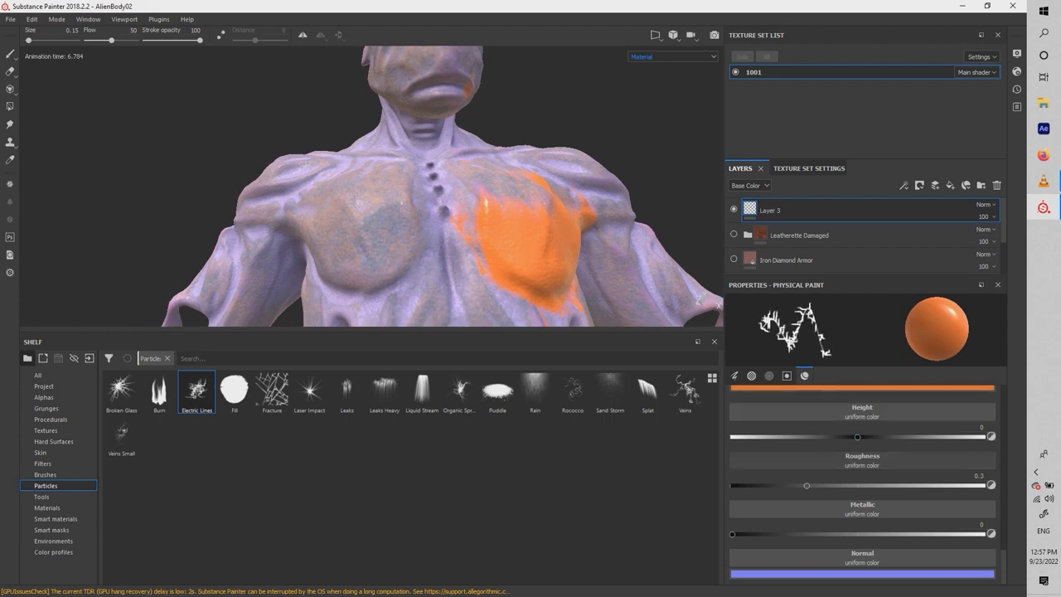
pyautogui.scroll(2, 858, 414)
pyautogui.click(862, 454)
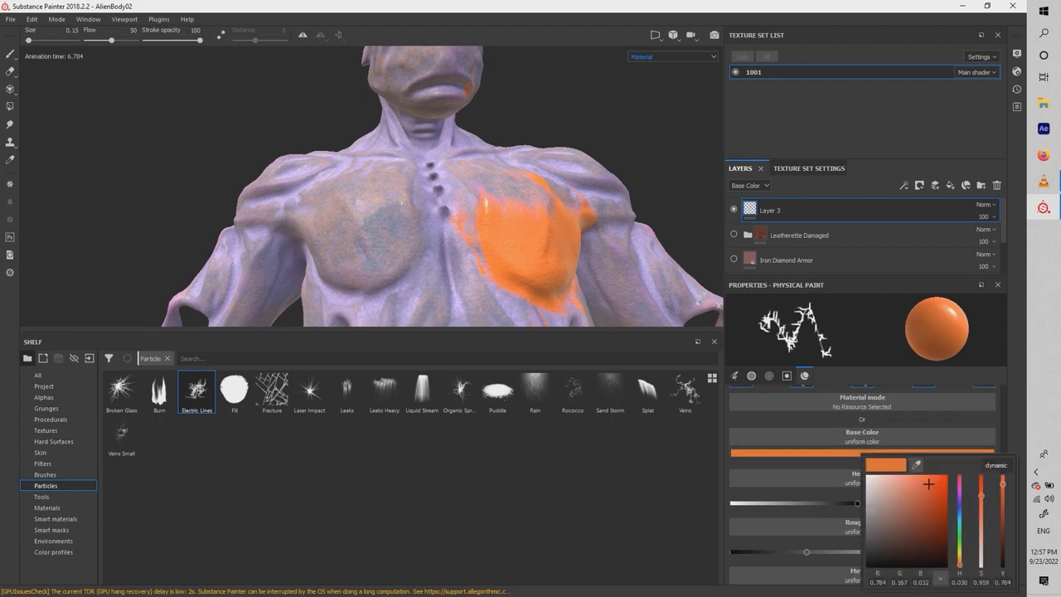
pyautogui.moveTo(960, 564); pyautogui.dragTo(960, 509)
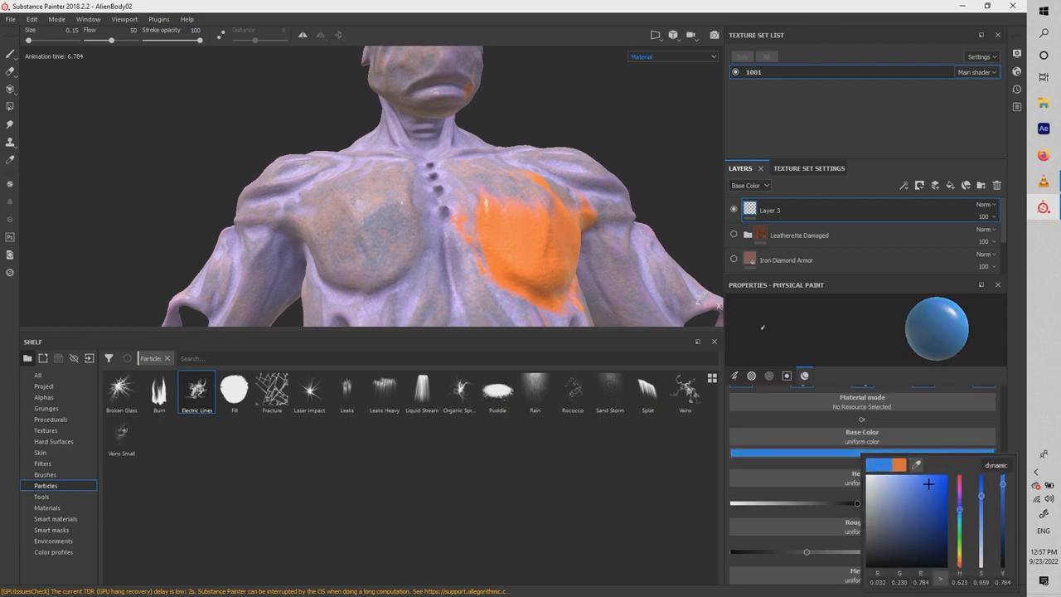
pyautogui.keyDown('alt'); pyautogui.moveTo(291, 264); pyautogui.dragTo(364, 263); pyautogui.keyUp('alt')
pyautogui.keyDown('alt'); pyautogui.moveTo(364, 263); pyautogui.dragTo(440, 269, button='middle'); pyautogui.keyUp('alt')
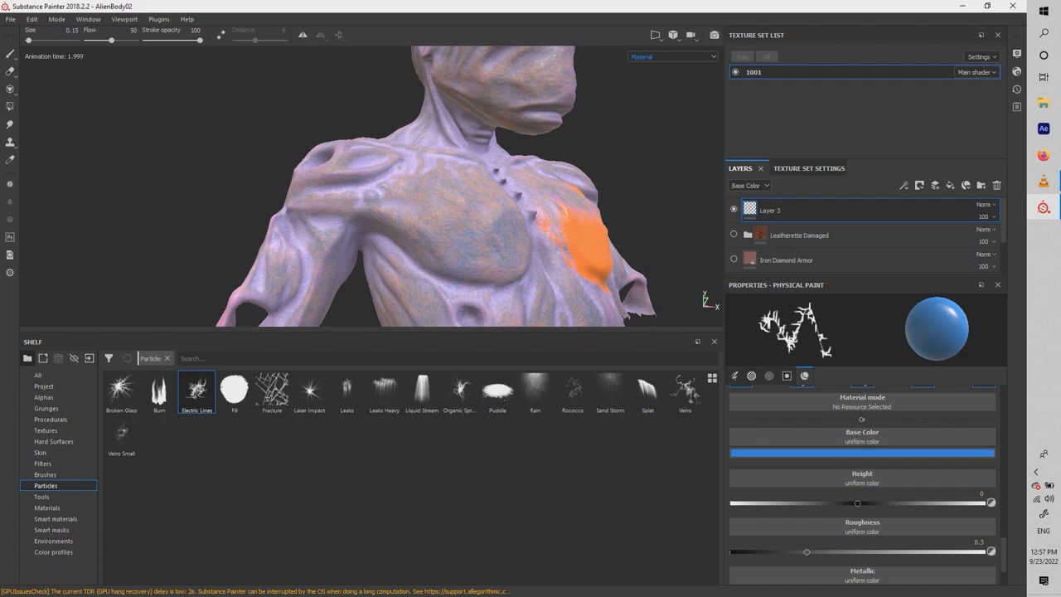
# Step: Try Electric Lines strokes at size 15.38 over the bust's right shoulder and chest, then undo them
pyautogui.moveTo(28, 40); pyautogui.dragTo(46, 39)
pyautogui.moveTo(348, 187)
pyautogui.mouseDown()
pyautogui.moveTo(448, 294)
pyautogui.moveTo(473, 296)
pyautogui.mouseUp()
pyautogui.keyDown('alt'); pyautogui.moveTo(484, 268); pyautogui.dragTo(453, 268, button='right'); pyautogui.keyUp('alt')
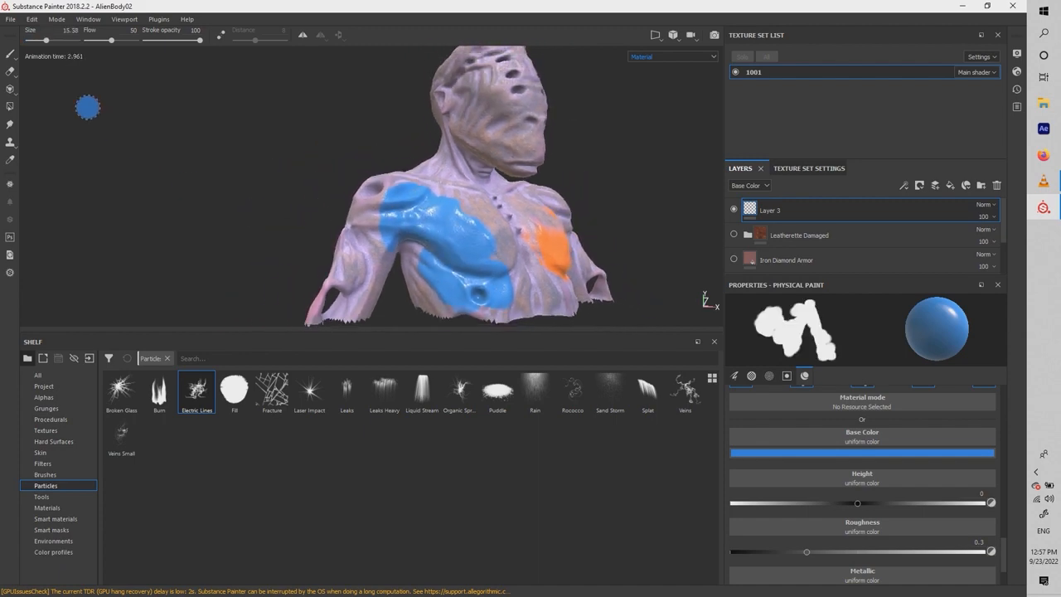
pyautogui.hotkey('ctrl', 'z')
# Step: Try Electric Lines strokes on the right pectoral at size 2.33, undo them, and repeat at size 0.57
pyautogui.moveTo(45, 40); pyautogui.dragTo(34, 40)
pyautogui.moveTo(419, 222)
pyautogui.mouseDown()
pyautogui.moveTo(476, 265)
pyautogui.moveTo(493, 235)
pyautogui.mouseUp()
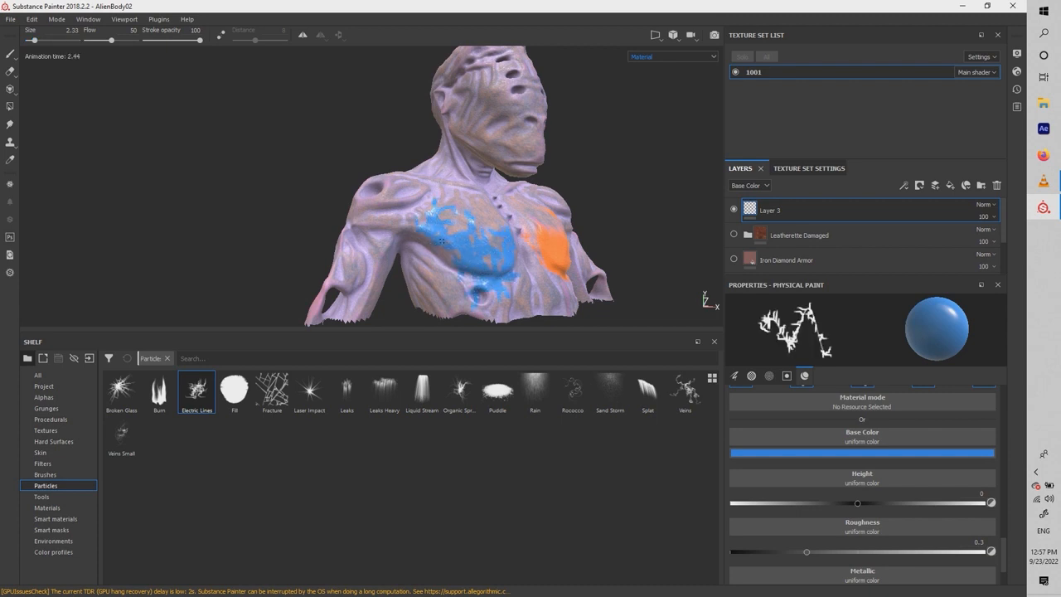
pyautogui.hotkey('ctrl', 'z')
pyautogui.moveTo(34, 40); pyautogui.dragTo(36, 40)
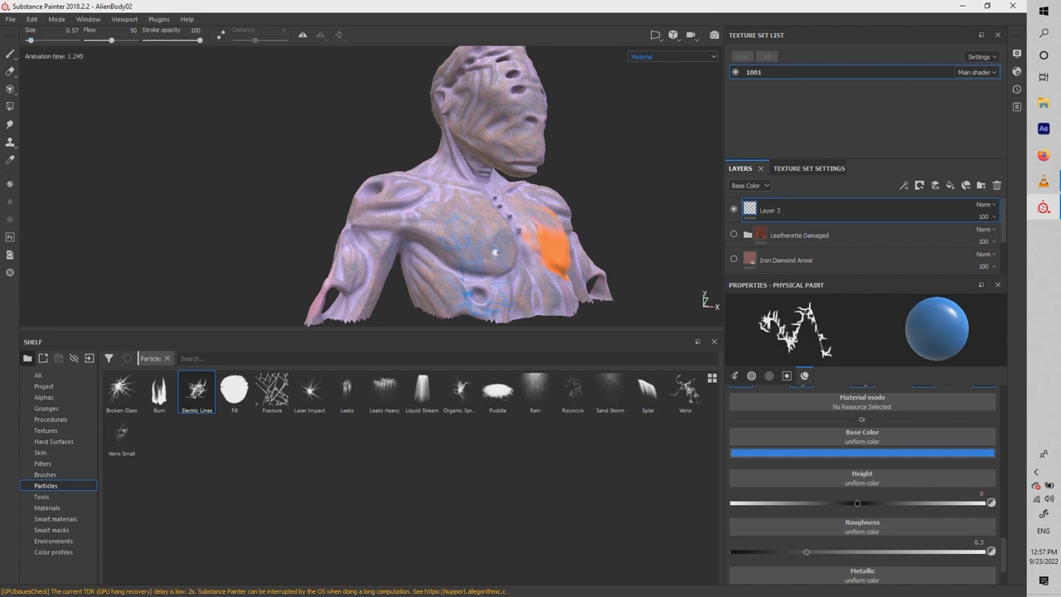
pyautogui.scroll(4, 484, 240)
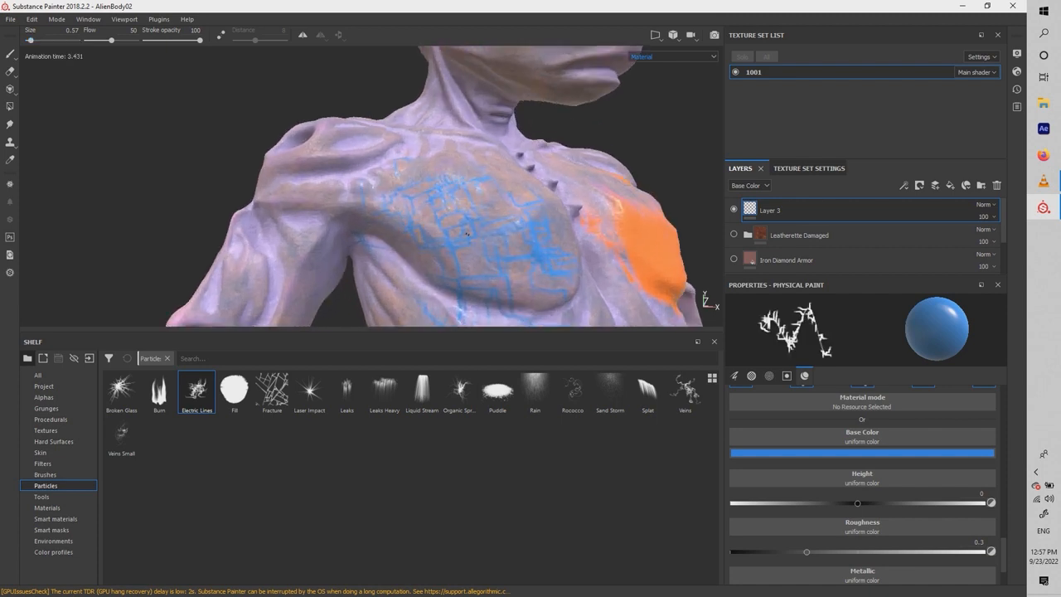
# Step: Choose the Fracture particle brush and change its base color to a very dark, nearly black tone
pyautogui.click(272, 389)
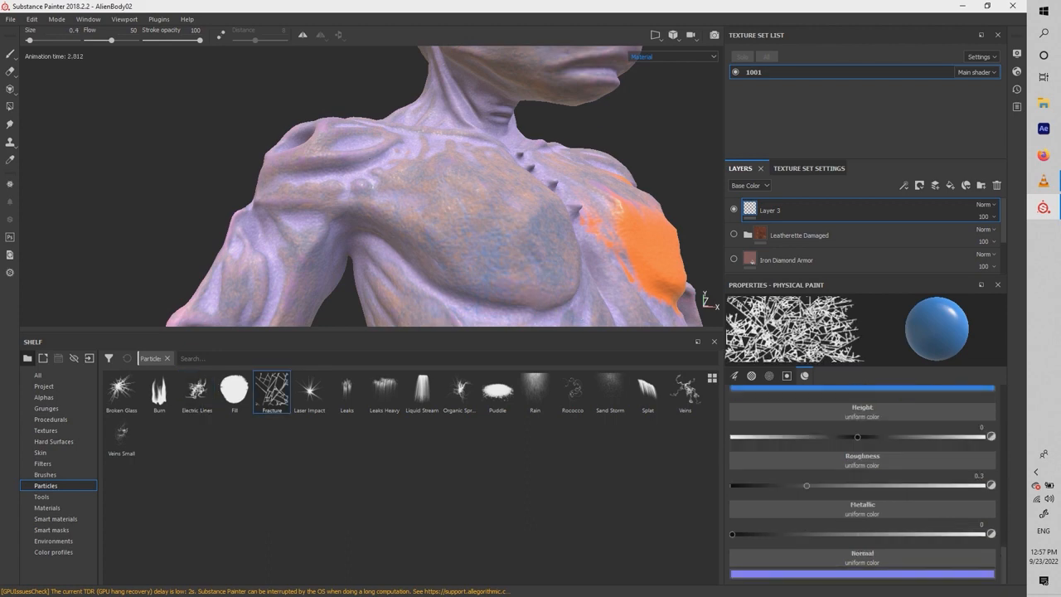
pyautogui.click(887, 388)
pyautogui.moveTo(907, 448)
pyautogui.mouseDown()
pyautogui.moveTo(907, 478)
pyautogui.moveTo(907, 464)
pyautogui.mouseUp()
pyautogui.moveTo(876, 448); pyautogui.dragTo(876, 489)
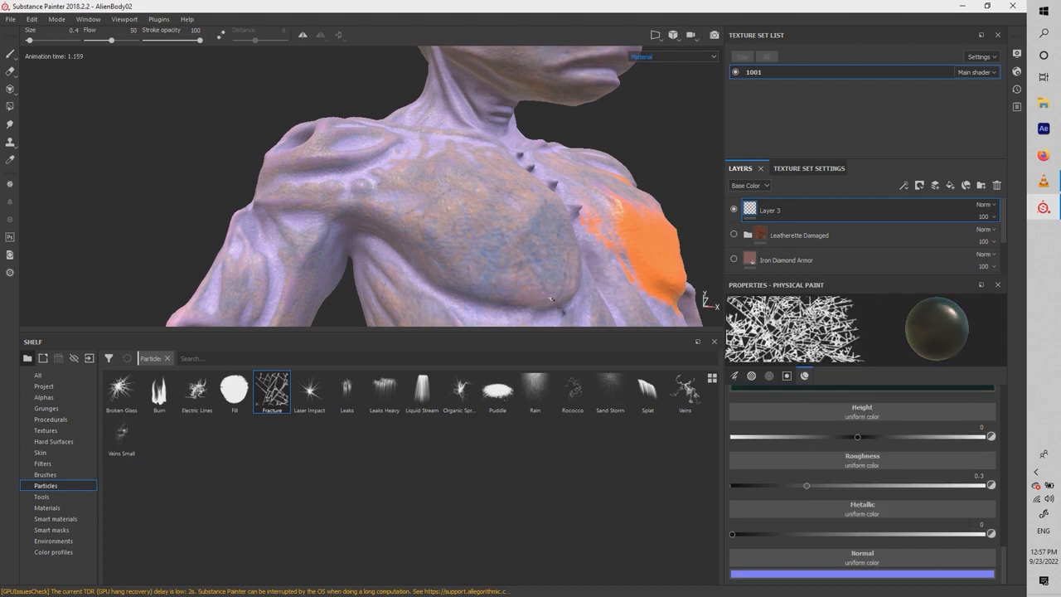
# Step: Try Fracture particle strokes on the side of the head and neck, then undo them
pyautogui.keyDown('alt'); pyautogui.moveTo(458, 235); pyautogui.dragTo(432, 187); pyautogui.keyUp('alt')
pyautogui.moveTo(415, 165)
pyautogui.keyDown('alt'); pyautogui.mouseDown(button='middle')
pyautogui.moveTo(426, 303)
pyautogui.moveTo(580, 319)
pyautogui.moveTo(447, 217)
pyautogui.moveTo(381, 194)
pyautogui.mouseUp(button='middle'); pyautogui.keyUp('alt')
pyautogui.hotkey('ctrl', 'z')
pyautogui.click(427, 218)
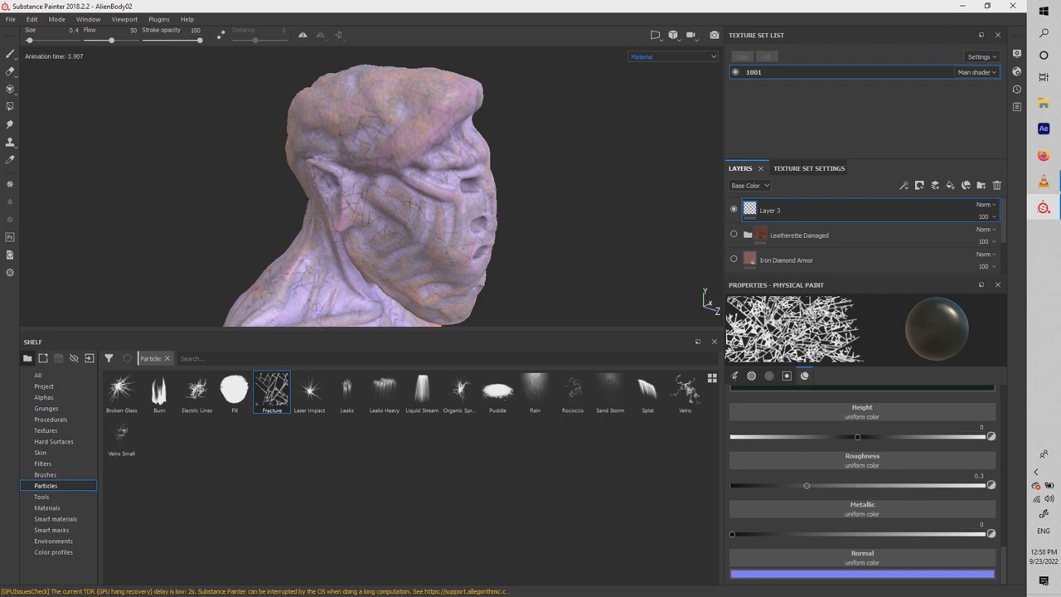
pyautogui.press('ctrl')
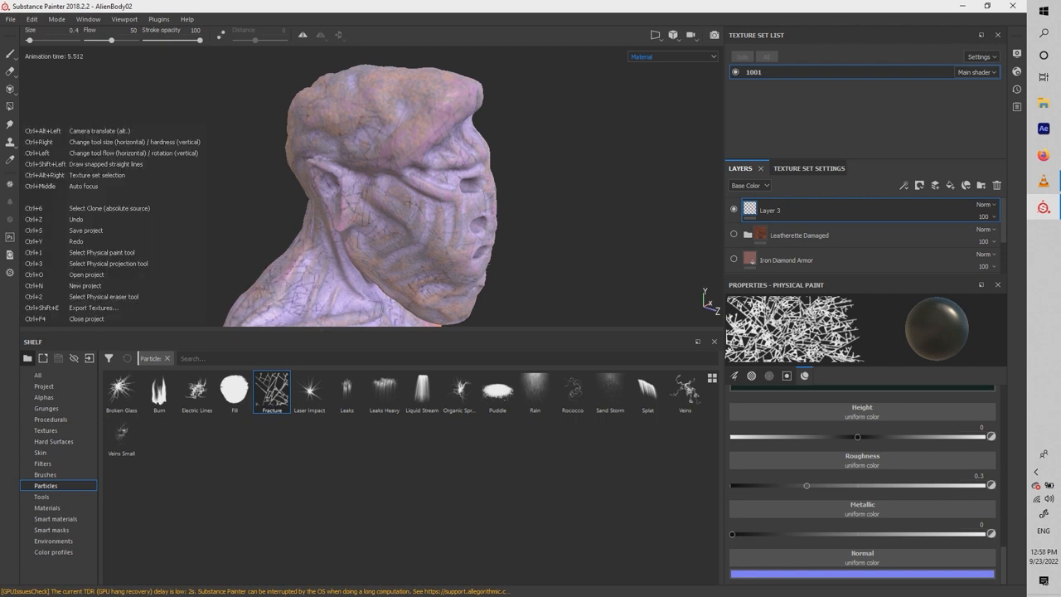
pyautogui.hotkey('ctrl', 'z')
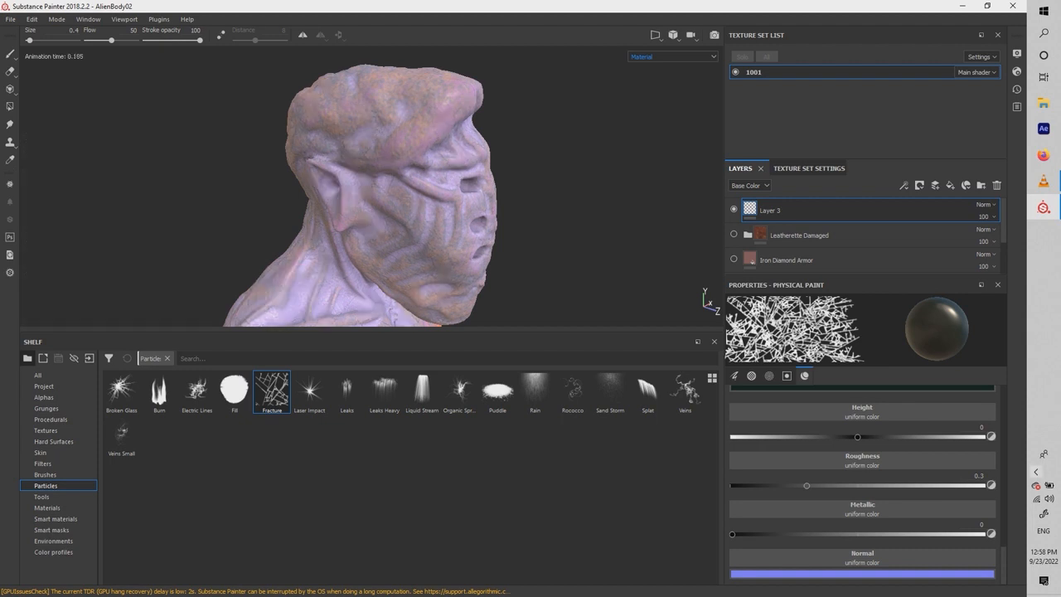
# Step: Set the Fracture brush's ParticleLife to 2.92 and ParticleSpeed to 0.1, and paint dark fractures over the side of the head
pyautogui.scroll(10, 862, 485)
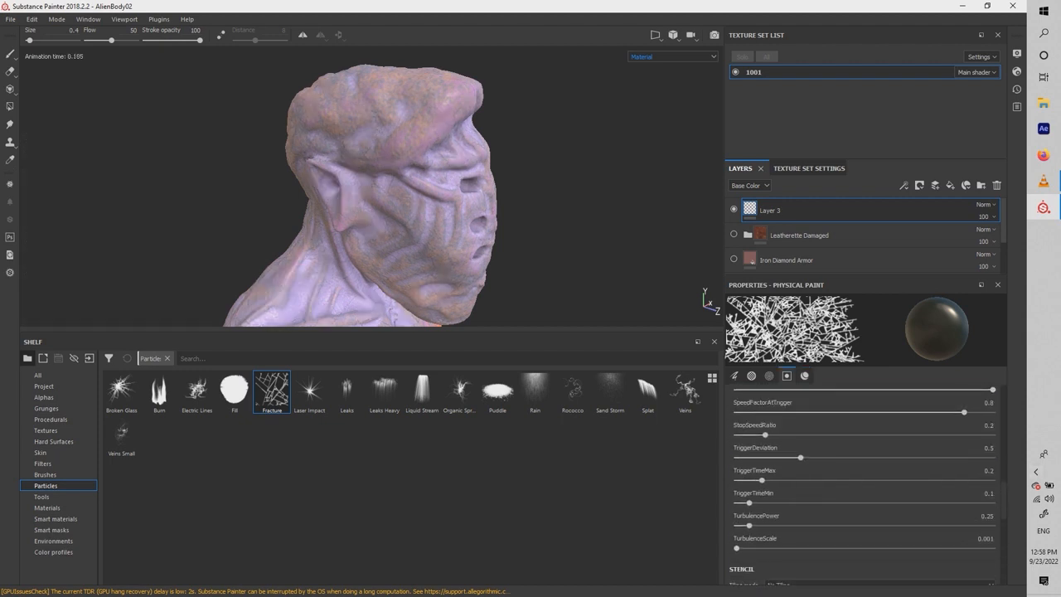
pyautogui.scroll(-1, 862, 485)
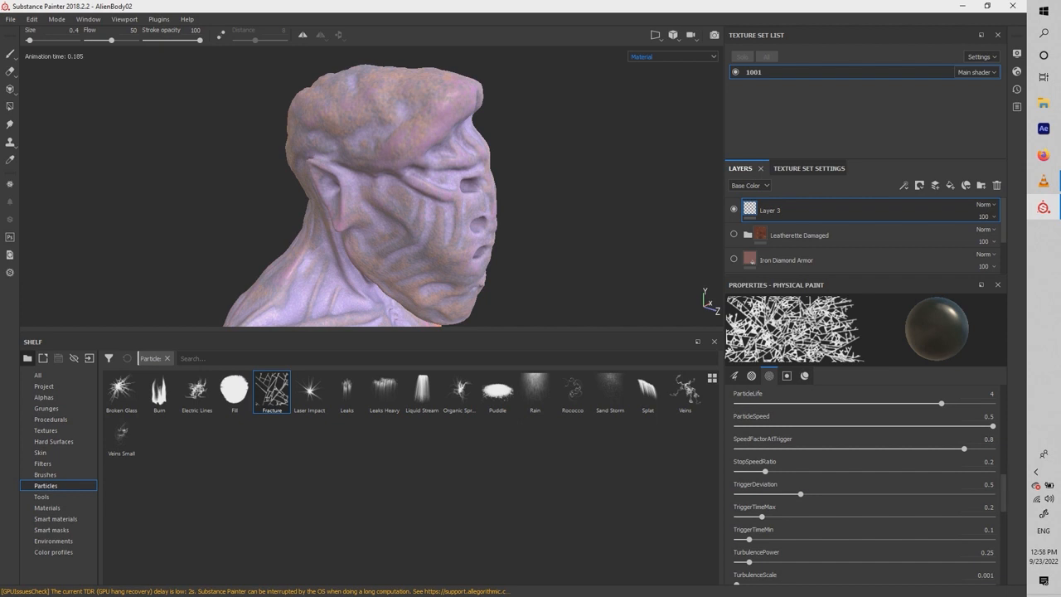
pyautogui.moveTo(940, 402); pyautogui.dragTo(744, 404)
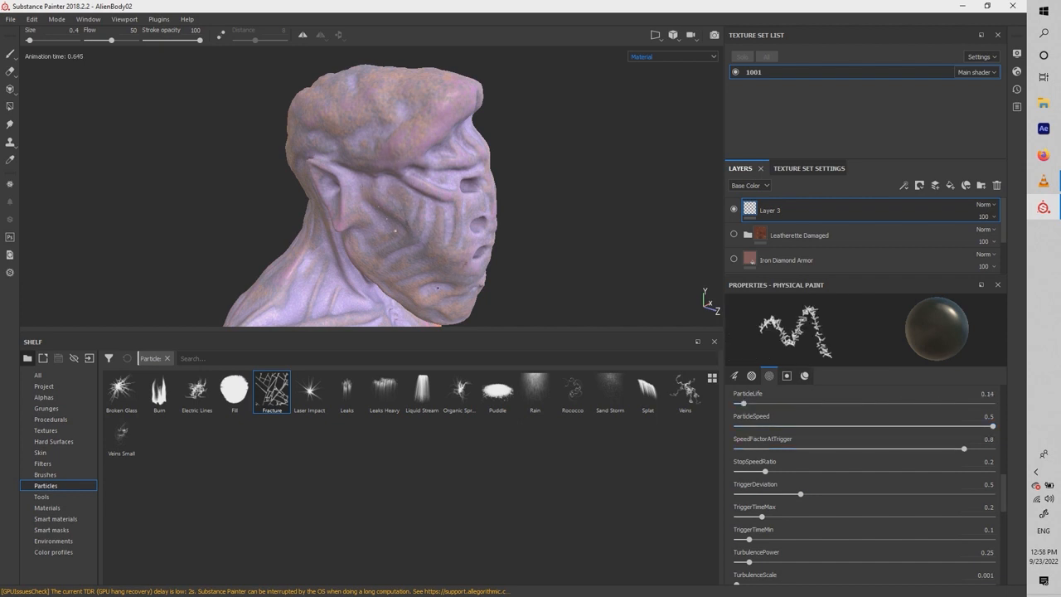
pyautogui.moveTo(744, 403); pyautogui.dragTo(886, 404)
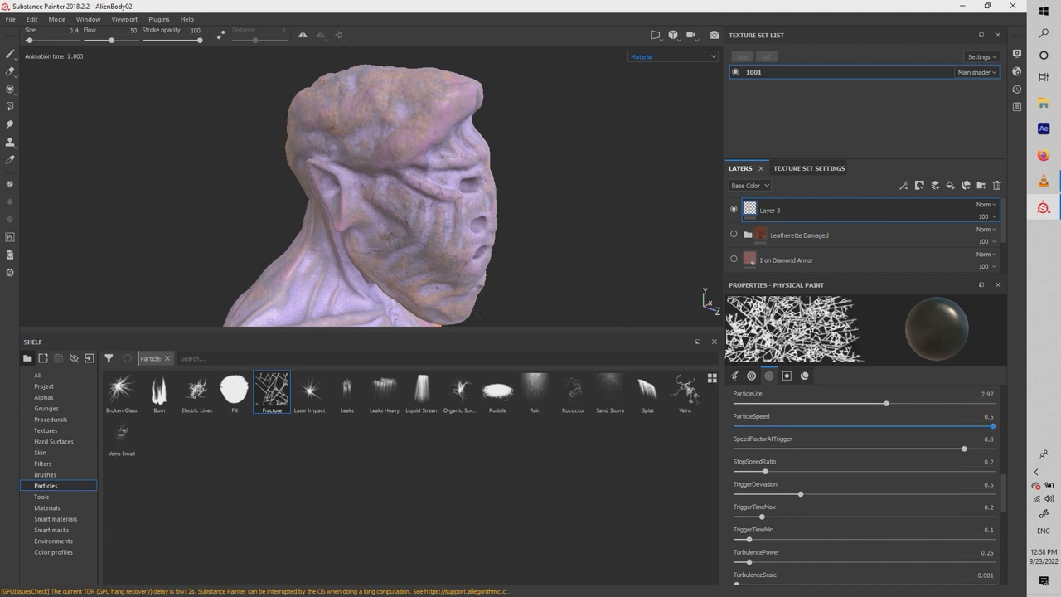
pyautogui.moveTo(993, 426); pyautogui.dragTo(787, 426)
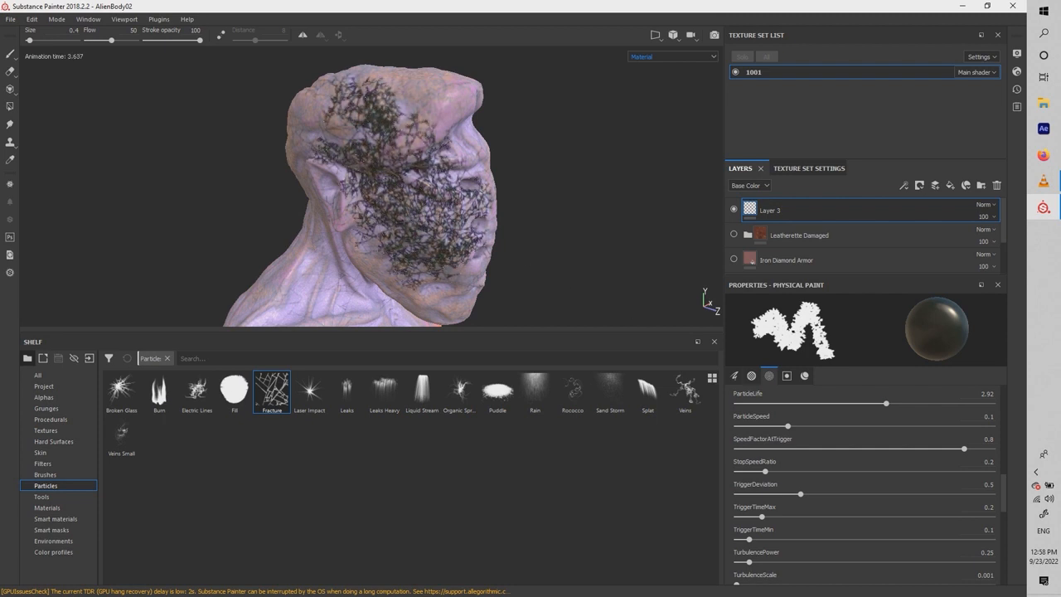
# Step: Set the Fracture brush's ParticleSpeed to 0.42 and paint more dark fractures on the bust below the head
pyautogui.moveTo(993, 426); pyautogui.dragTo(951, 426)
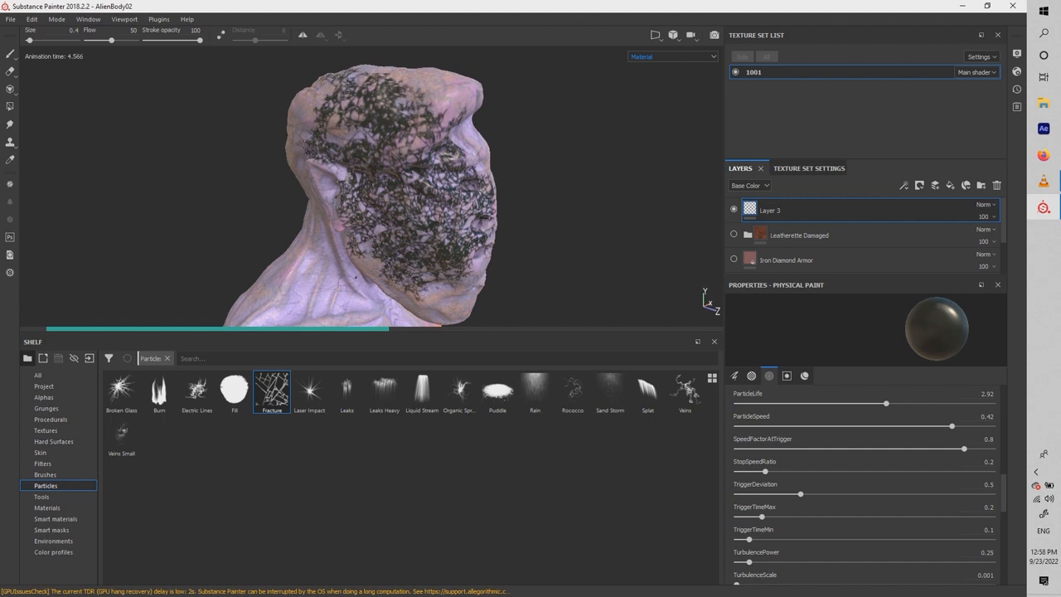
pyautogui.keyDown('alt'); pyautogui.moveTo(356, 274); pyautogui.dragTo(441, 187, button='middle'); pyautogui.keyUp('alt')
pyautogui.click(418, 268)
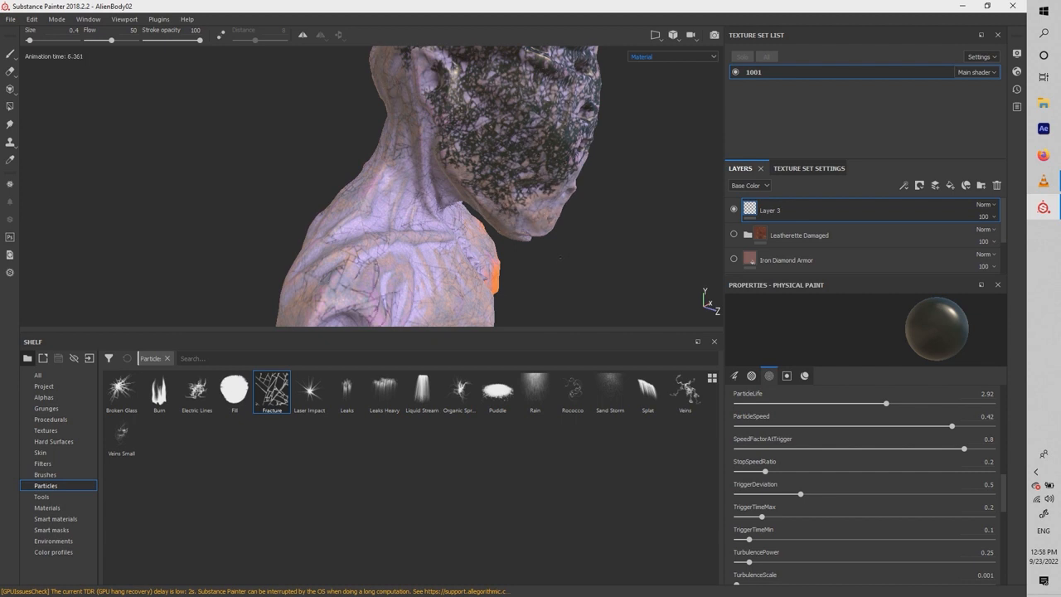
# Step: Choose the Laser Impact particle brush and change its base color to magenta
pyautogui.click(309, 390)
pyautogui.keyDown('alt'); pyautogui.moveTo(531, 198); pyautogui.dragTo(406, 207); pyautogui.keyUp('alt')
pyautogui.keyDown('alt'); pyautogui.moveTo(406, 248); pyautogui.dragTo(423, 125, button='middle'); pyautogui.keyUp('alt')
pyautogui.moveTo(1002, 497)
pyautogui.mouseDown()
pyautogui.moveTo(1002, 403)
pyautogui.moveTo(1003, 547)
pyautogui.mouseUp()
pyautogui.click(962, 469)
pyautogui.moveTo(989, 405); pyautogui.dragTo(989, 367)
pyautogui.click(962, 374)
# Step: Paint two diagonal magenta Laser Impact strokes across the pectoral at size 1
pyautogui.keyDown('alt'); pyautogui.moveTo(464, 216); pyautogui.dragTo(473, 171, button='middle'); pyautogui.keyUp('alt')
pyautogui.moveTo(464, 156); pyautogui.dragTo(544, 210)
pyautogui.moveTo(424, 147)
pyautogui.mouseDown()
pyautogui.moveTo(515, 217)
pyautogui.moveTo(580, 232)
pyautogui.mouseUp()
pyautogui.scroll(2, 627, 213)
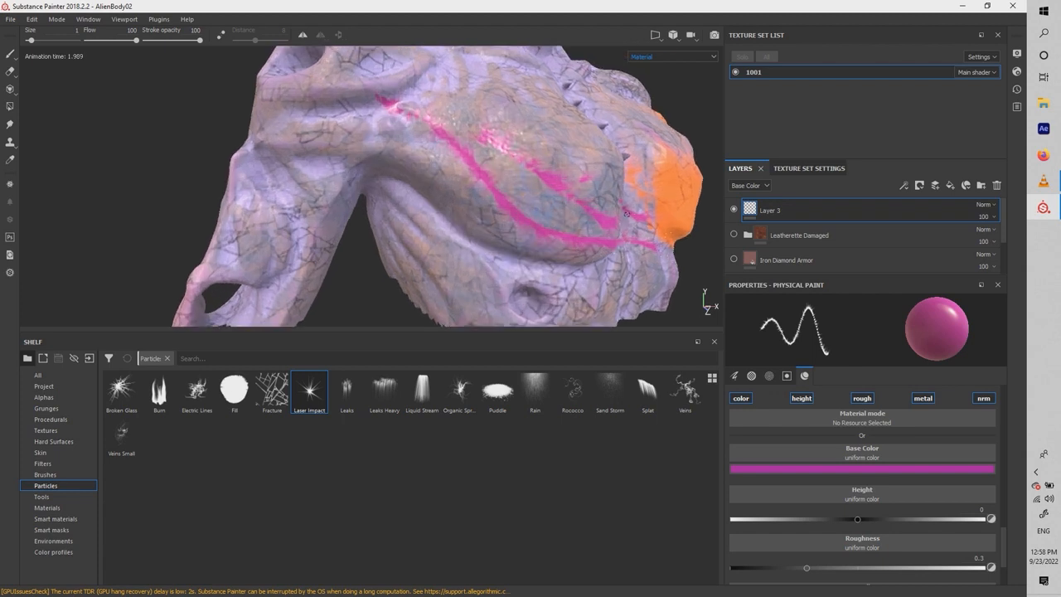
pyautogui.keyDown('alt'); pyautogui.moveTo(626, 214); pyautogui.dragTo(463, 180, button='middle'); pyautogui.keyUp('alt')
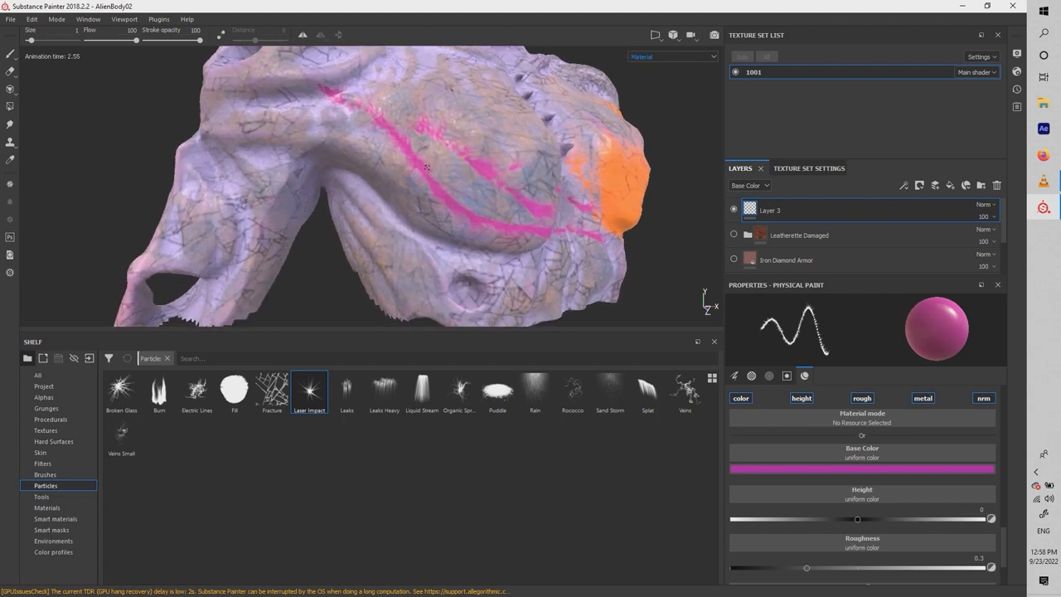
# Step: Choose the Leaks Heavy particle brush and try it on the pectoral
pyautogui.click(383, 392)
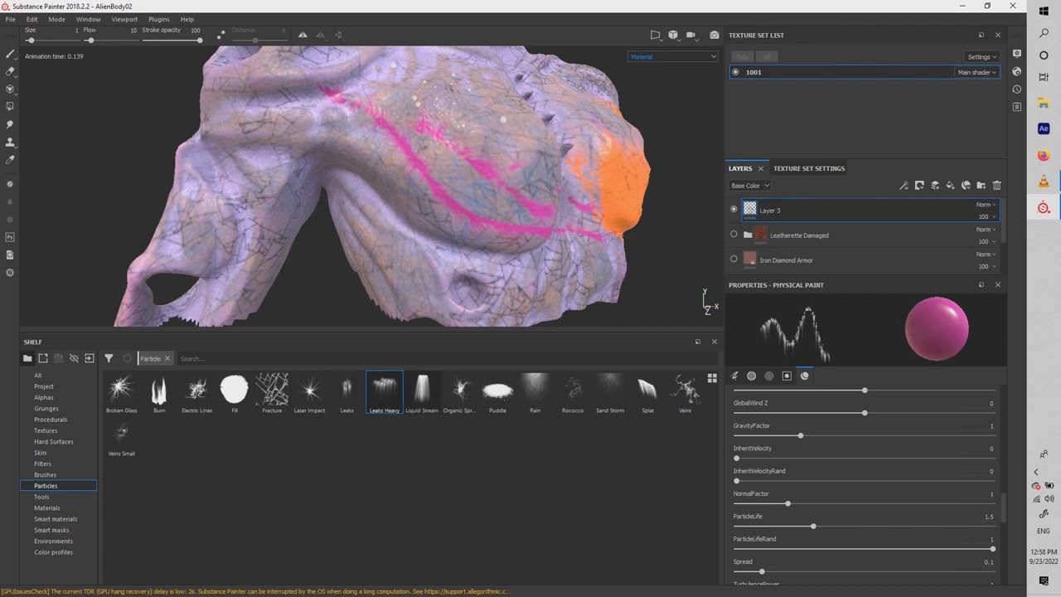
pyautogui.moveTo(539, 138)
pyautogui.keyDown('alt'); pyautogui.mouseDown()
pyautogui.moveTo(351, 135)
pyautogui.moveTo(455, 144)
pyautogui.mouseUp(); pyautogui.keyUp('alt')
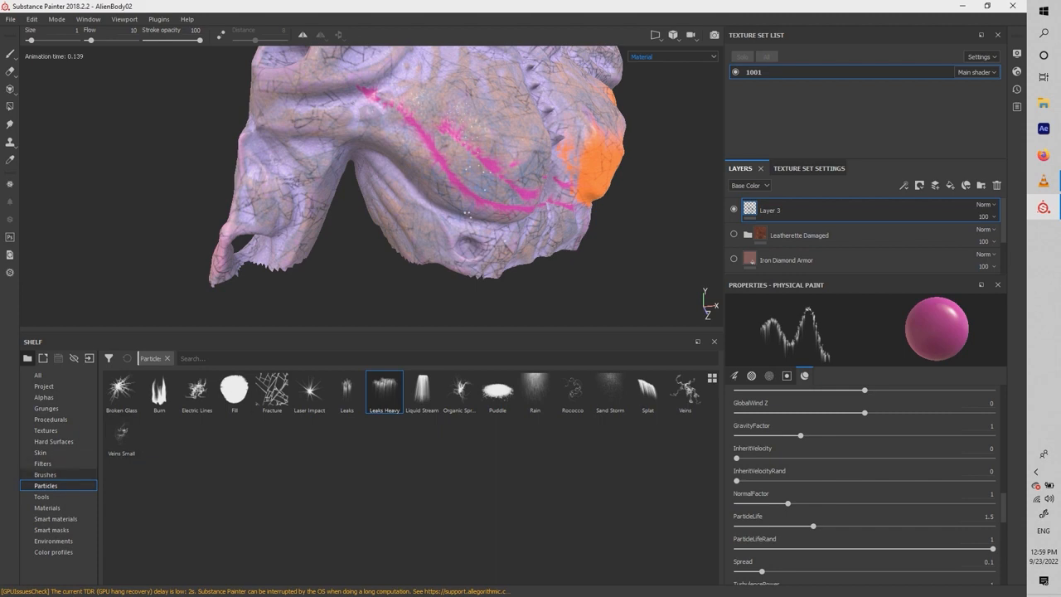
# Step: Browse the Hard Surfaces, Skin, Filters, Textures and Procedurals categories of the shelf
pyautogui.click(54, 440)
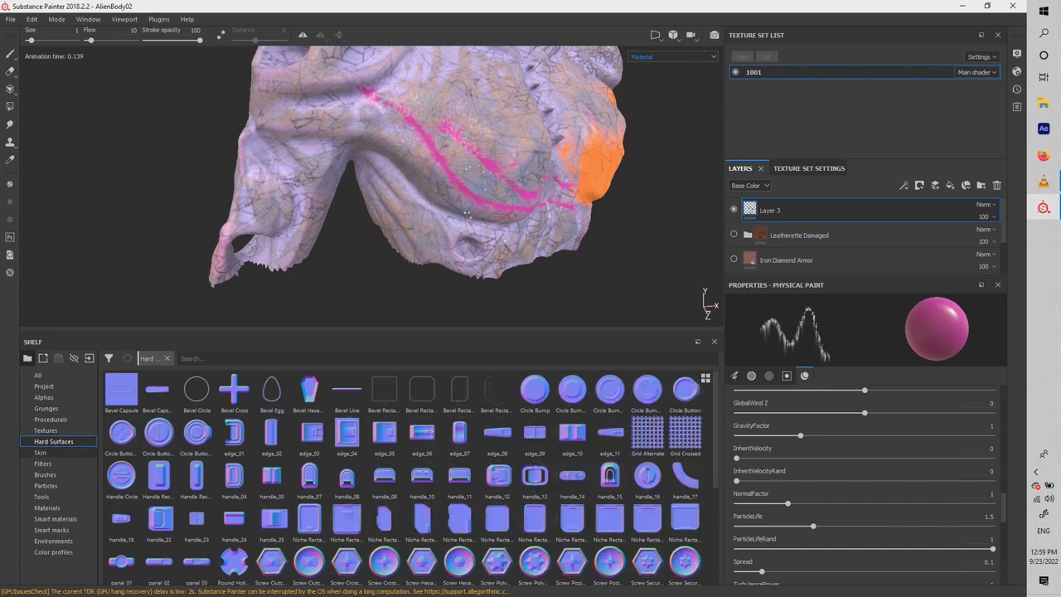
pyautogui.click(40, 452)
pyautogui.click(42, 463)
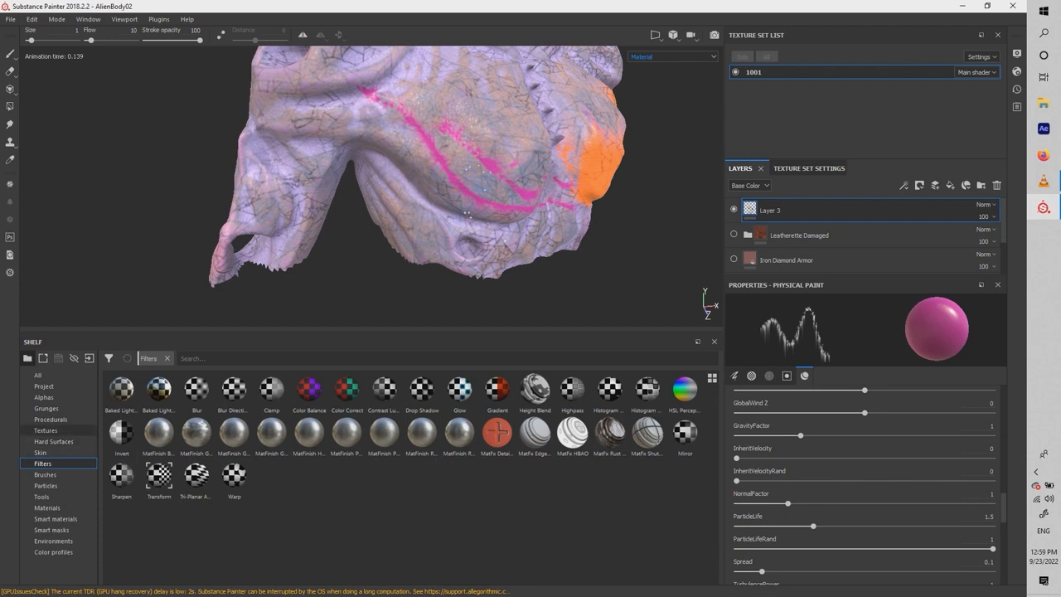
pyautogui.click(46, 430)
pyautogui.click(50, 419)
pyautogui.keyDown('alt'); pyautogui.moveTo(467, 200); pyautogui.dragTo(444, 199); pyautogui.keyUp('alt')
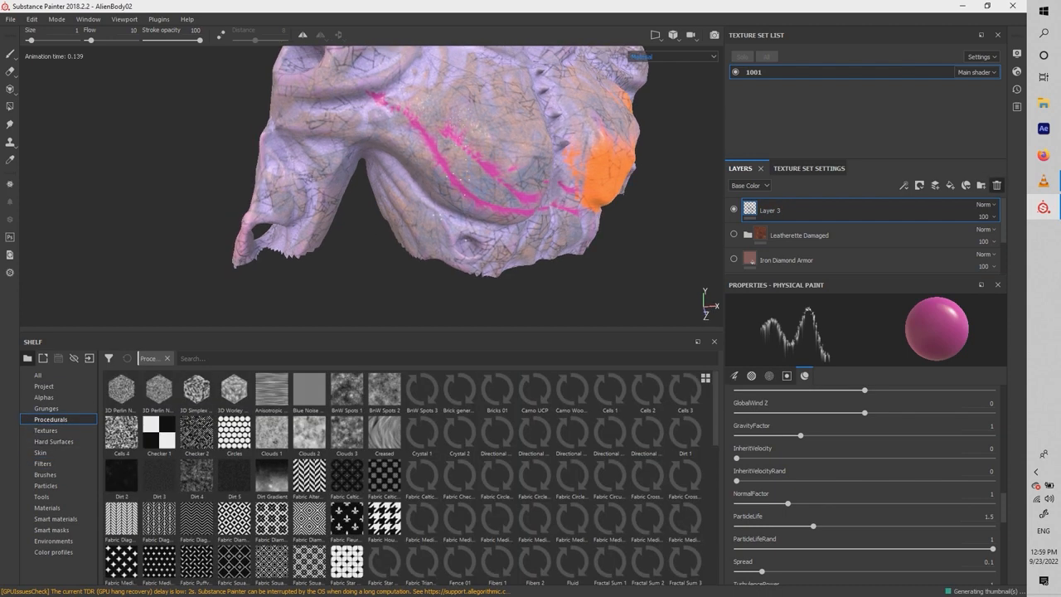
# Step: Delete the painted Layer 3 and add a new empty paint layer
pyautogui.click(996, 185)
pyautogui.click(935, 186)
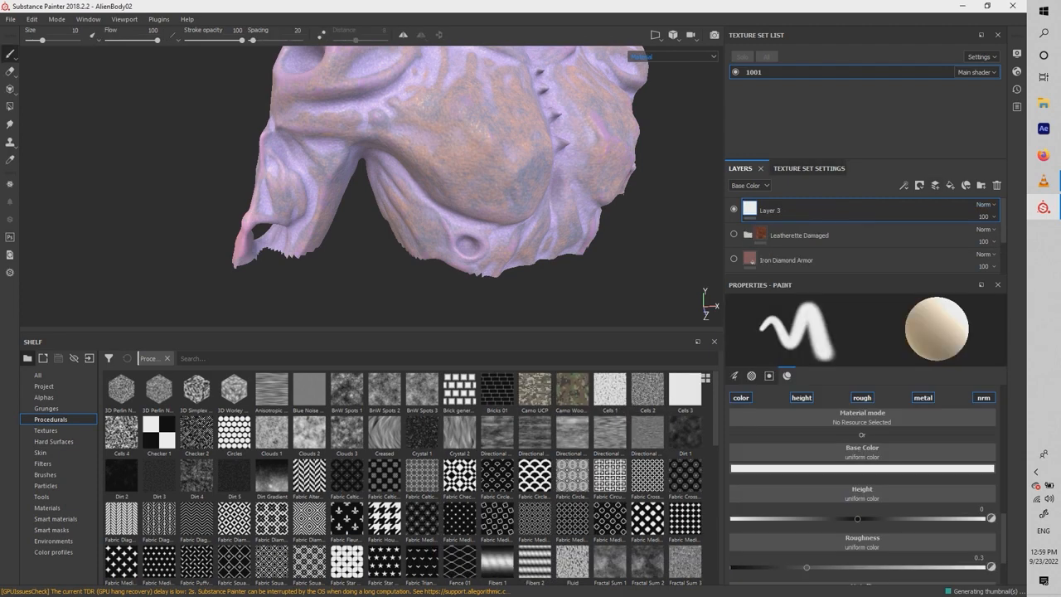
# Step: Select Folder 1 and toggle its visibility off and on to check what it contributes
pyautogui.scroll(-2, 795, 240)
pyautogui.click(796, 259)
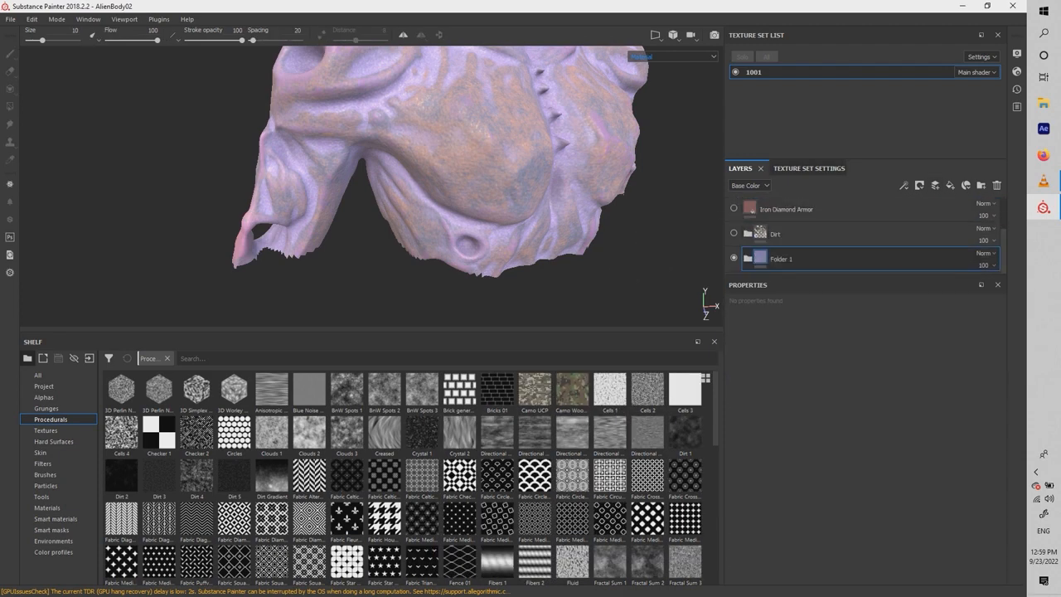
pyautogui.click(733, 258)
pyautogui.click(733, 257)
pyautogui.click(796, 234)
pyautogui.scroll(2, 796, 236)
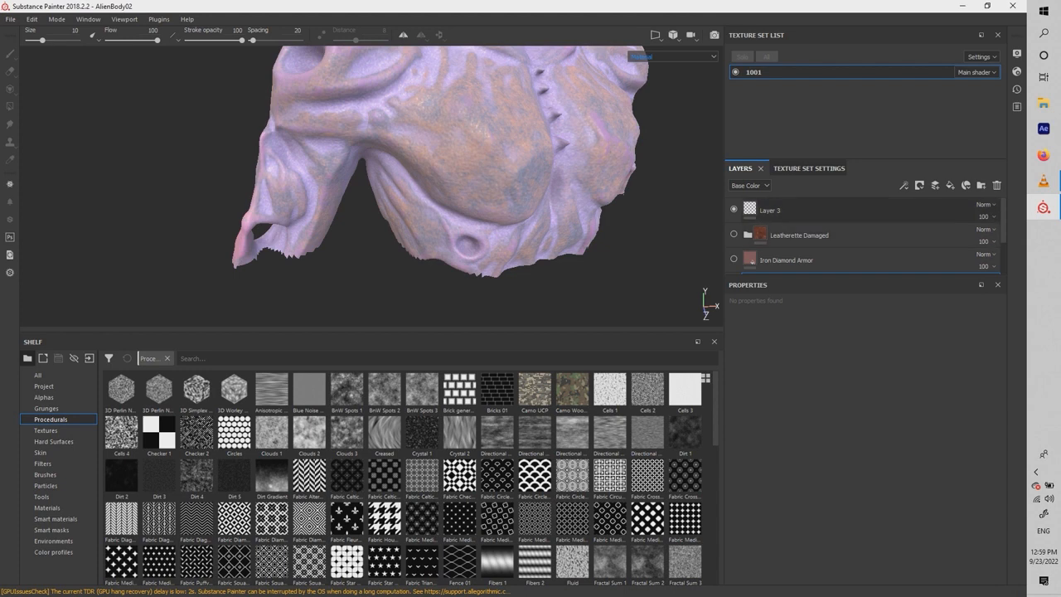
# Step: Delete Layer 3, Leatherette Damaged, Iron Diamond Armor and Dirt, keeping only Folder 1 in the layer stack
pyautogui.click(796, 210)
pyautogui.click(996, 186)
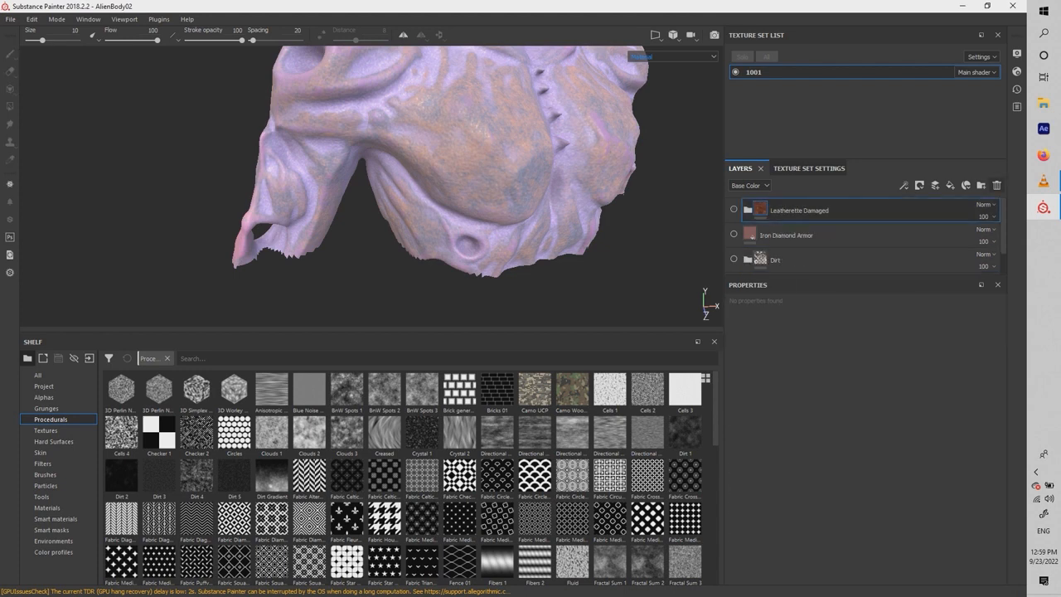
pyautogui.click(996, 186)
pyautogui.click(996, 185)
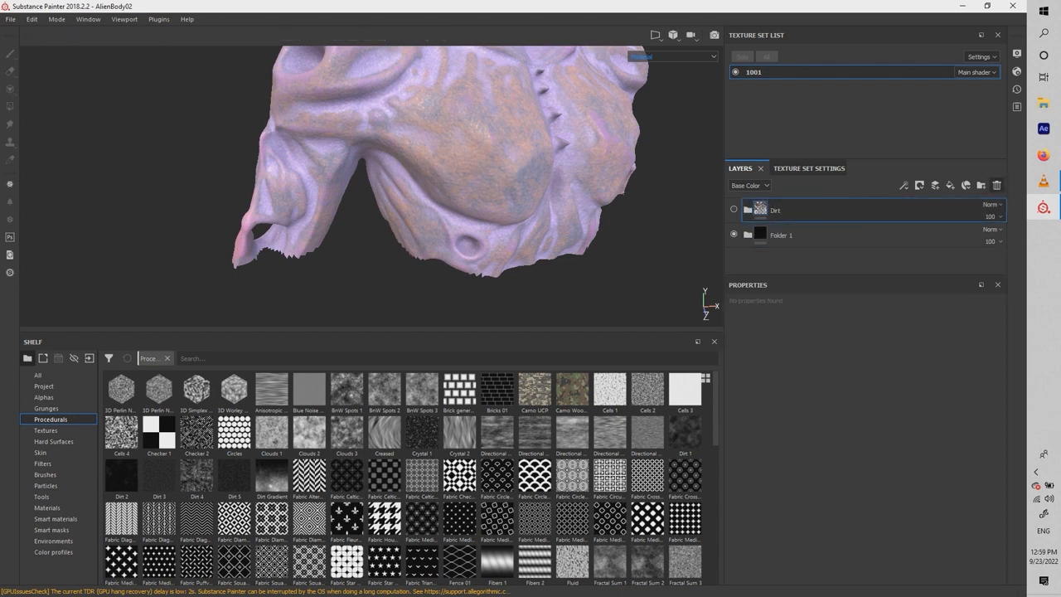
pyautogui.click(996, 186)
pyautogui.keyDown('alt'); pyautogui.moveTo(373, 182); pyautogui.dragTo(497, 183); pyautogui.keyUp('alt')
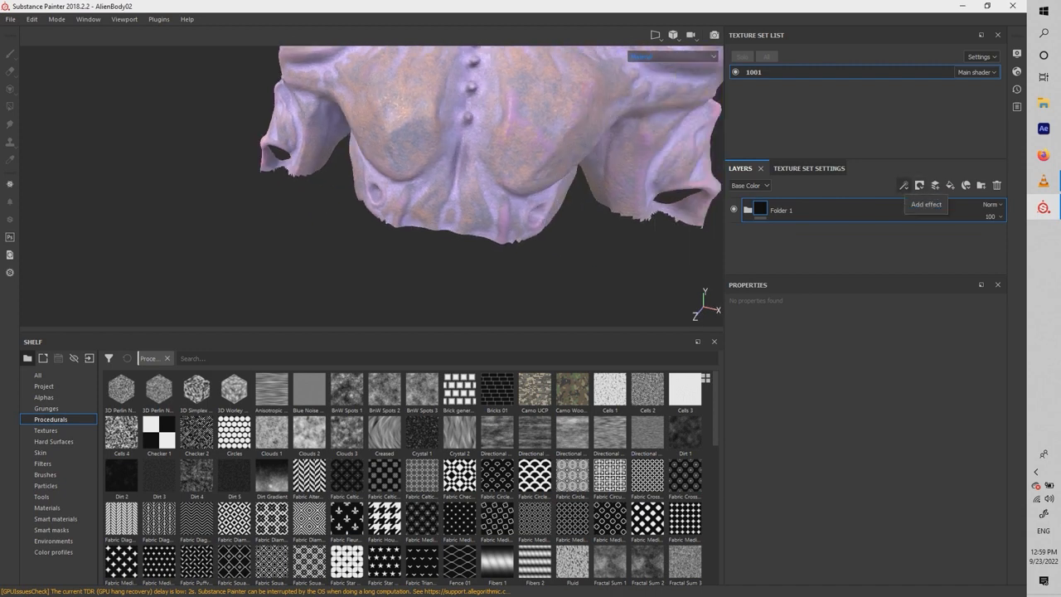
# Step: Expand Folder 1 and look at the effects available for it
pyautogui.click(904, 186)
pyautogui.click(904, 186)
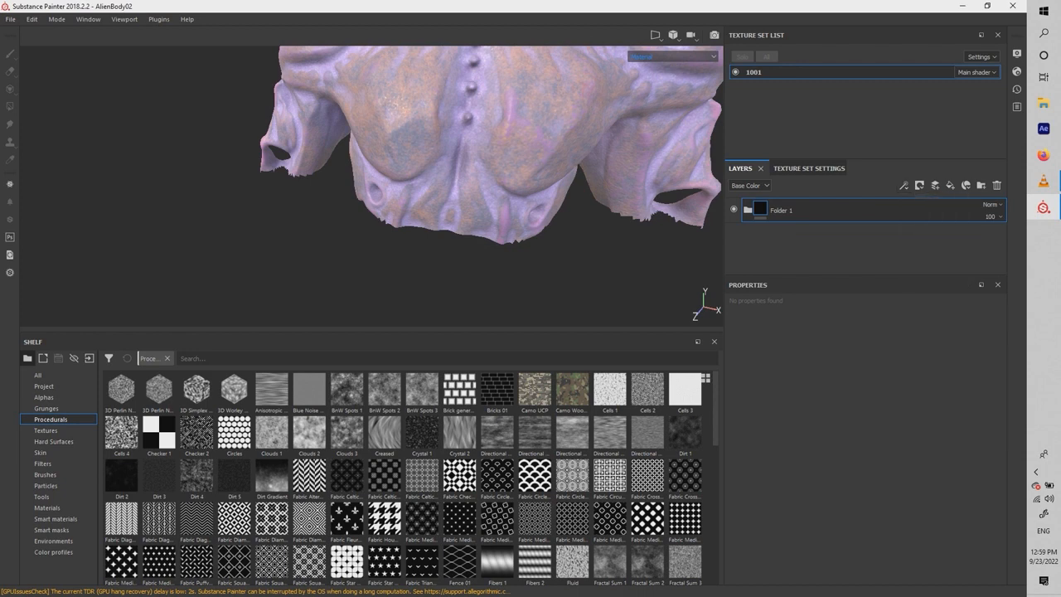
pyautogui.click(747, 210)
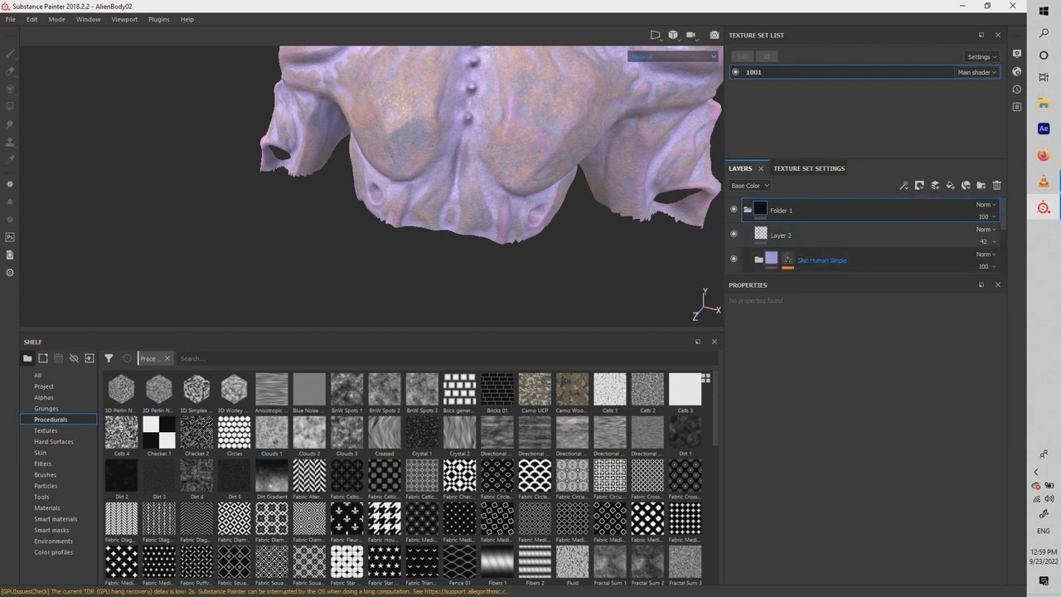
pyautogui.click(904, 186)
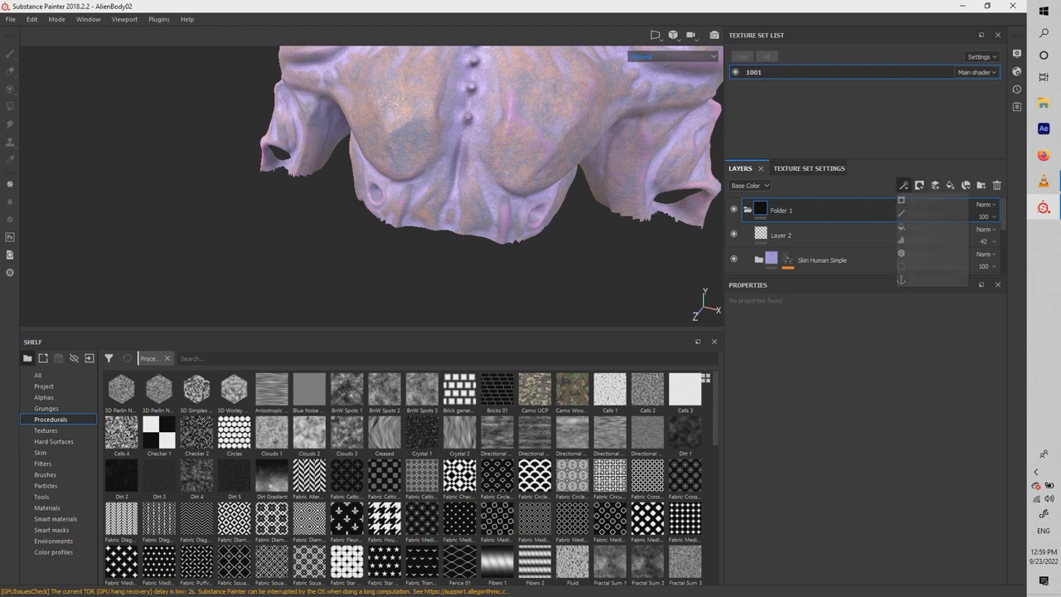
pyautogui.click(904, 185)
# Step: Select the Human Neck Skin 2 layer, look at its available effects, and collapse Folder 1
pyautogui.scroll(-5, 837, 212)
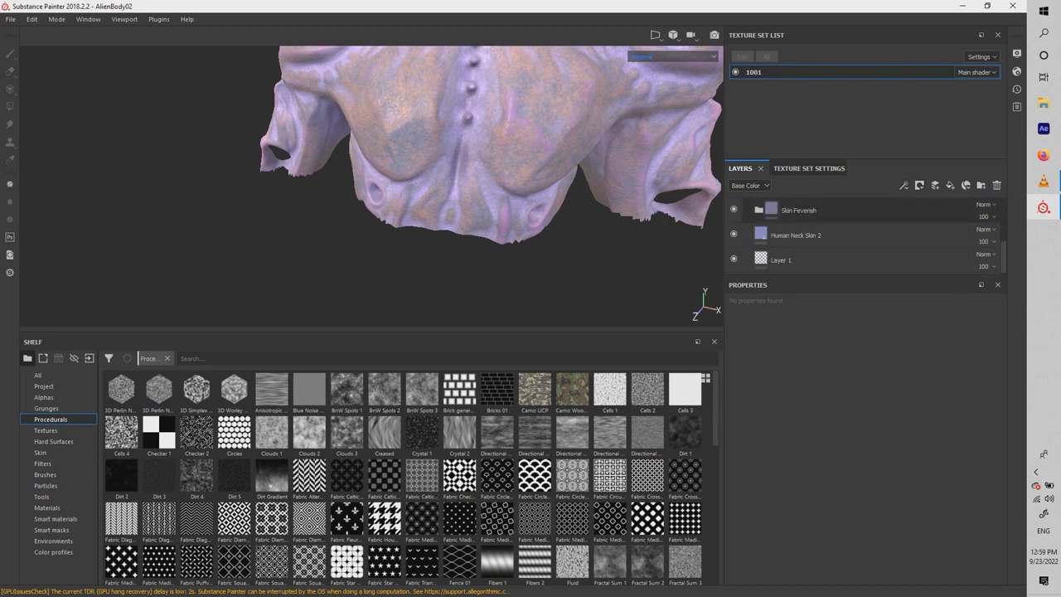
pyautogui.click(821, 236)
pyautogui.click(904, 186)
pyautogui.click(904, 186)
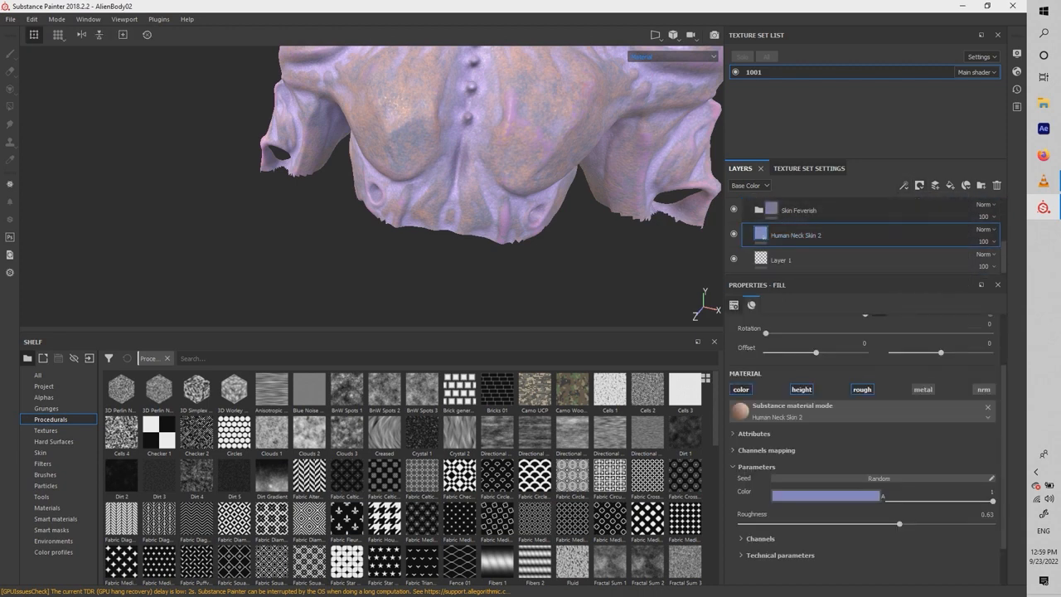
pyautogui.scroll(1, 795, 236)
pyautogui.click(733, 267)
pyautogui.scroll(3, 862, 236)
pyautogui.click(747, 210)
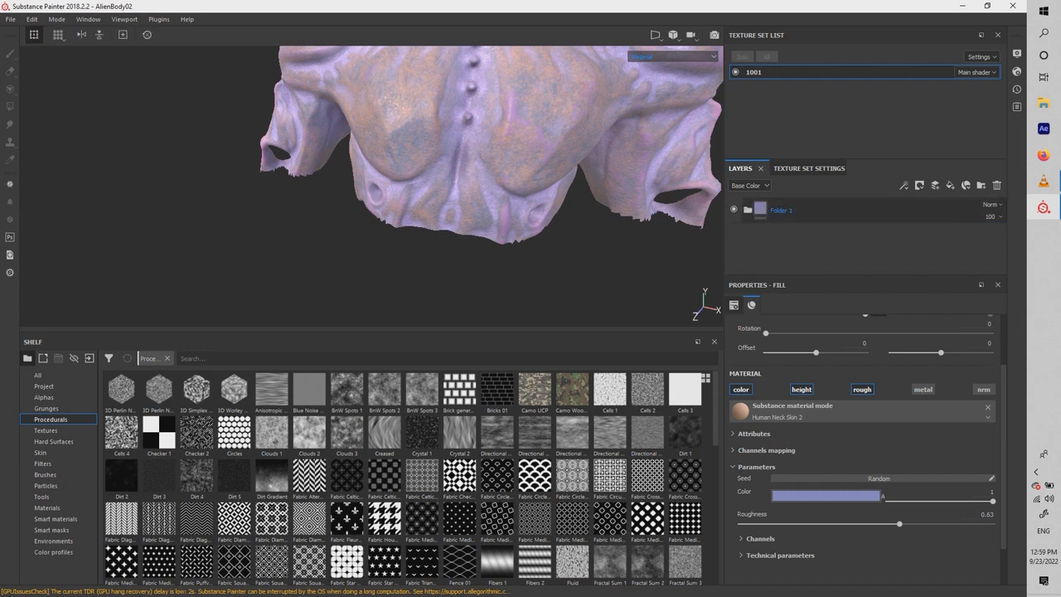
# Step: Add a new paint layer above Folder 1
pyautogui.click(781, 211)
pyautogui.click(935, 186)
pyautogui.keyDown('alt'); pyautogui.moveTo(443, 166); pyautogui.dragTo(446, 229, button='middle'); pyautogui.keyUp('alt')
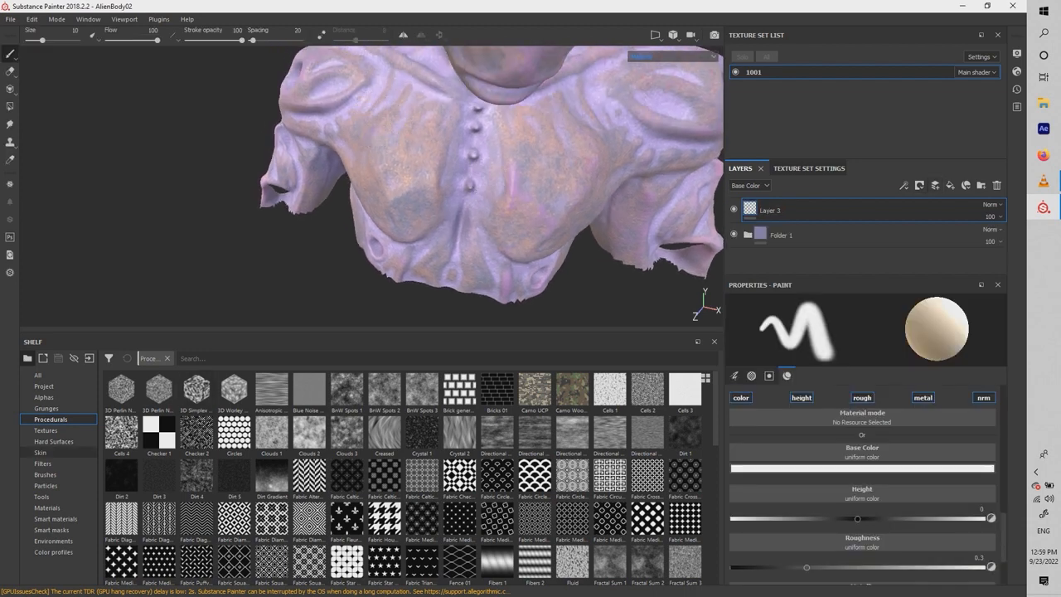
# Step: Apply the Fabric WOODLAND Dirty smart material to the whole bust
pyautogui.click(46, 507)
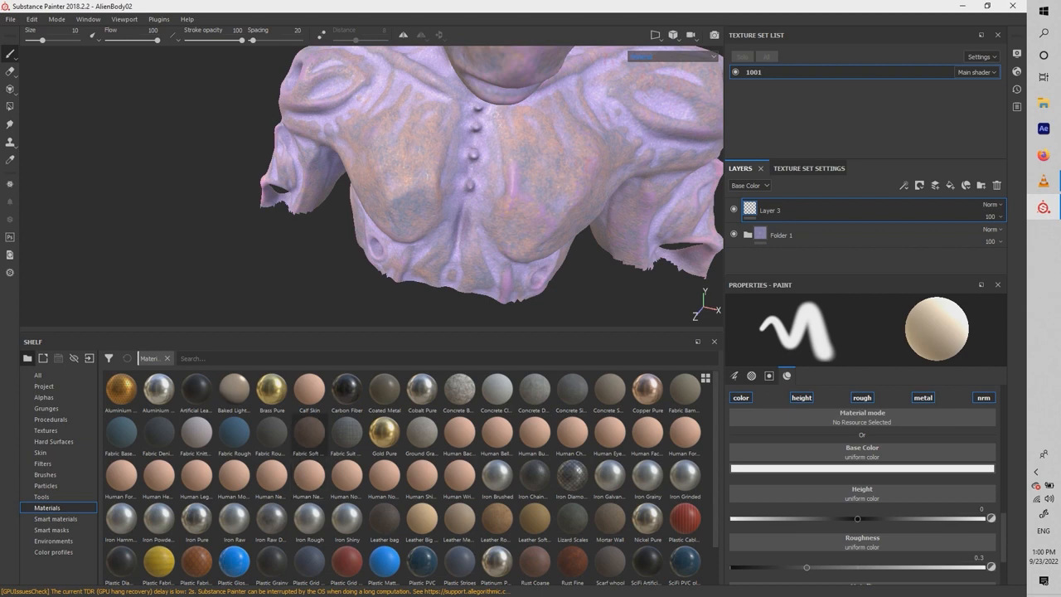
pyautogui.click(54, 519)
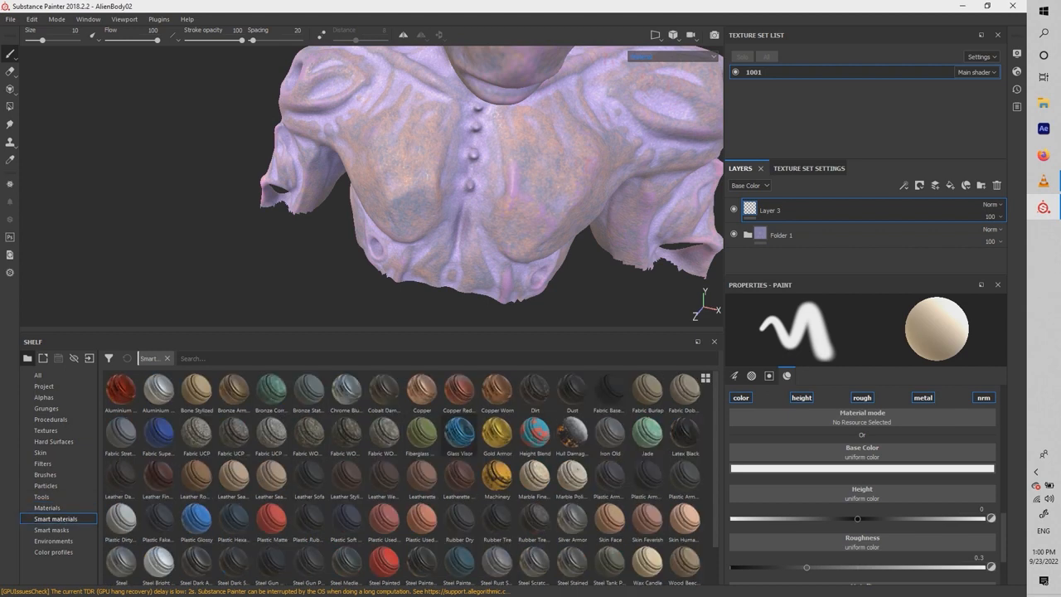
pyautogui.moveTo(346, 431); pyautogui.dragTo(466, 250)
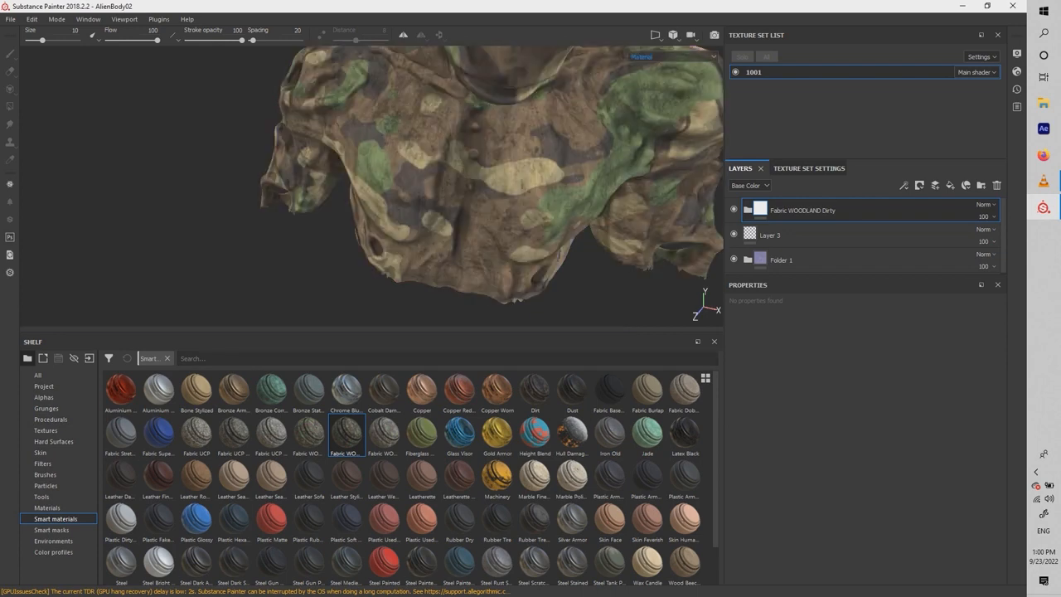
pyautogui.keyDown('alt'); pyautogui.moveTo(397, 191); pyautogui.dragTo(480, 182); pyautogui.keyUp('alt')
pyautogui.keyDown('alt'); pyautogui.moveTo(398, 83); pyautogui.dragTo(477, 199, button='middle'); pyautogui.keyUp('alt')
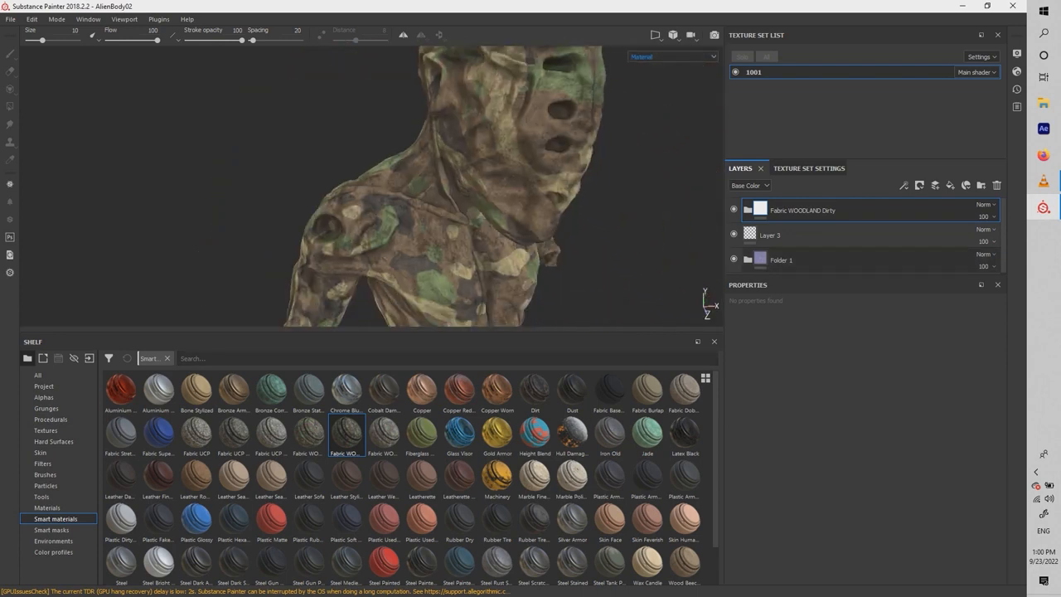
# Step: Expand the Fabric WOODLAND Dirty group and select its Fabric WOODLAND fill layer
pyautogui.click(903, 185)
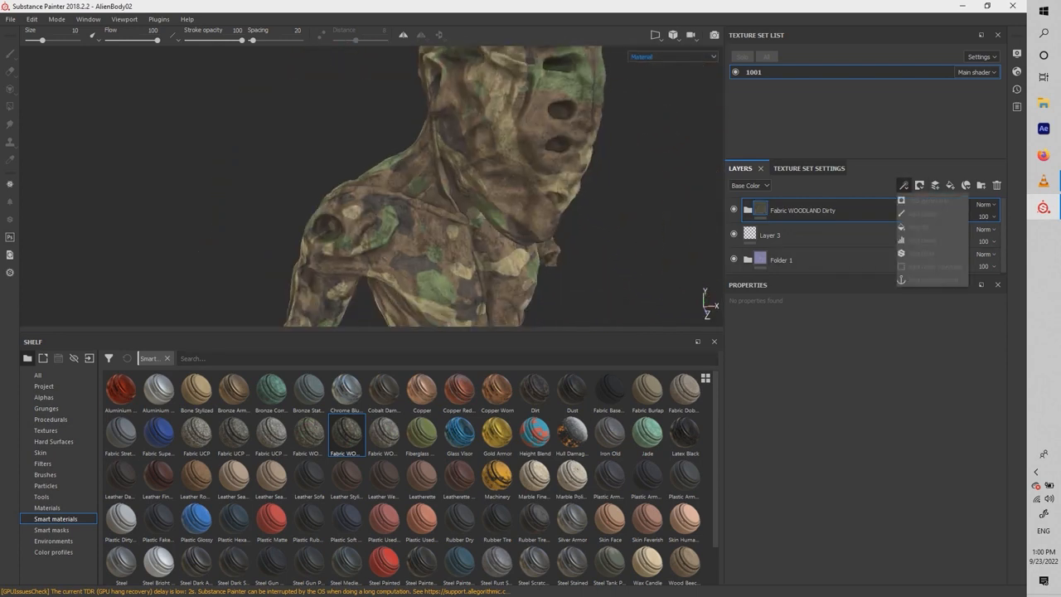
pyautogui.click(747, 211)
pyautogui.click(747, 210)
pyautogui.scroll(-1, 787, 228)
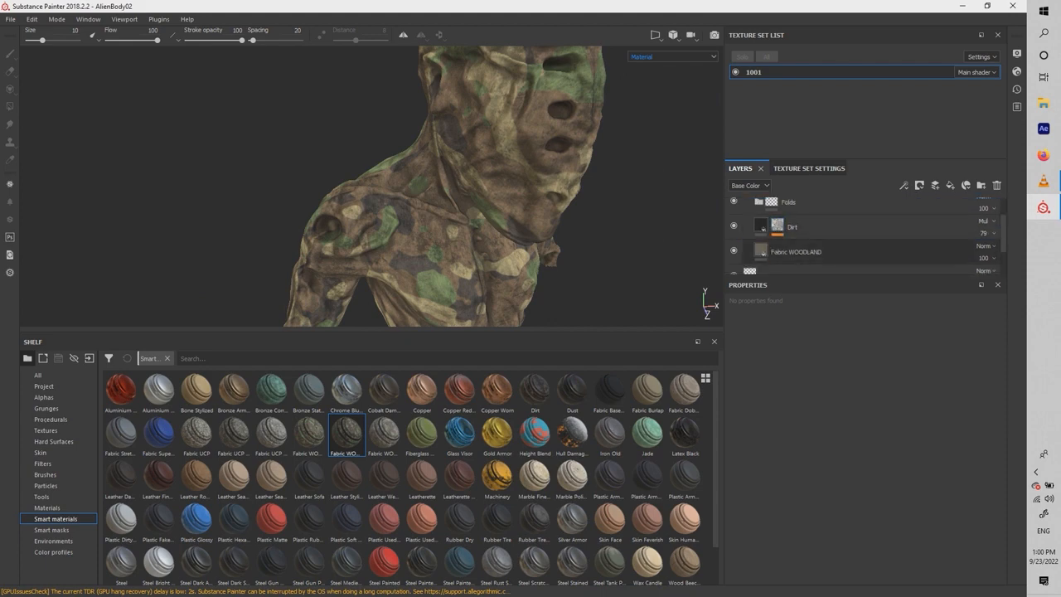
pyautogui.click(795, 251)
# Step: Add a Blur filter to the Fabric WOODLAND layer and set its Blur Intensity to 0.55
pyautogui.click(903, 185)
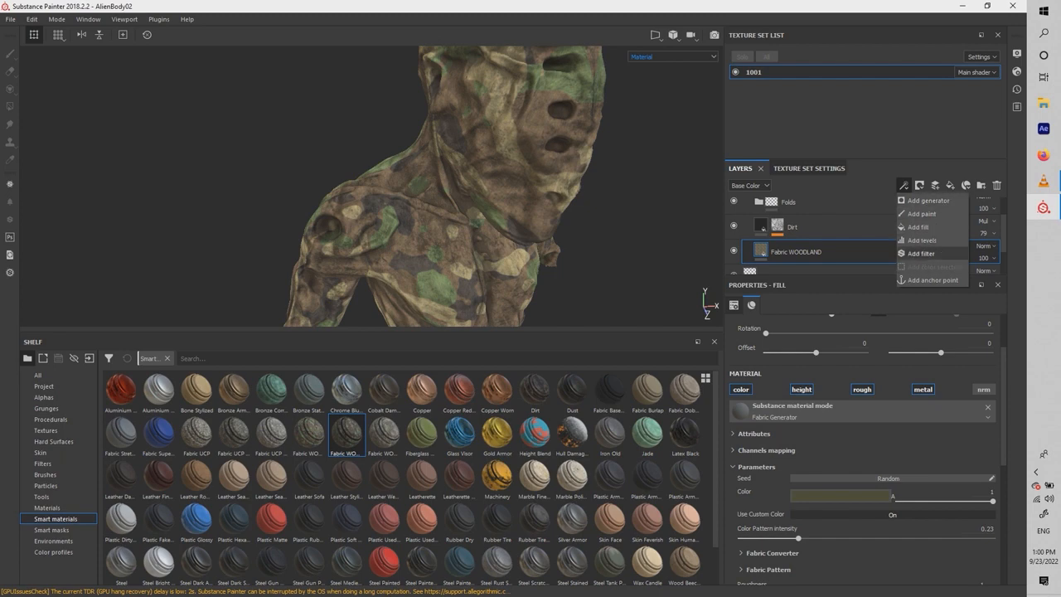
pyautogui.click(921, 252)
pyautogui.click(864, 336)
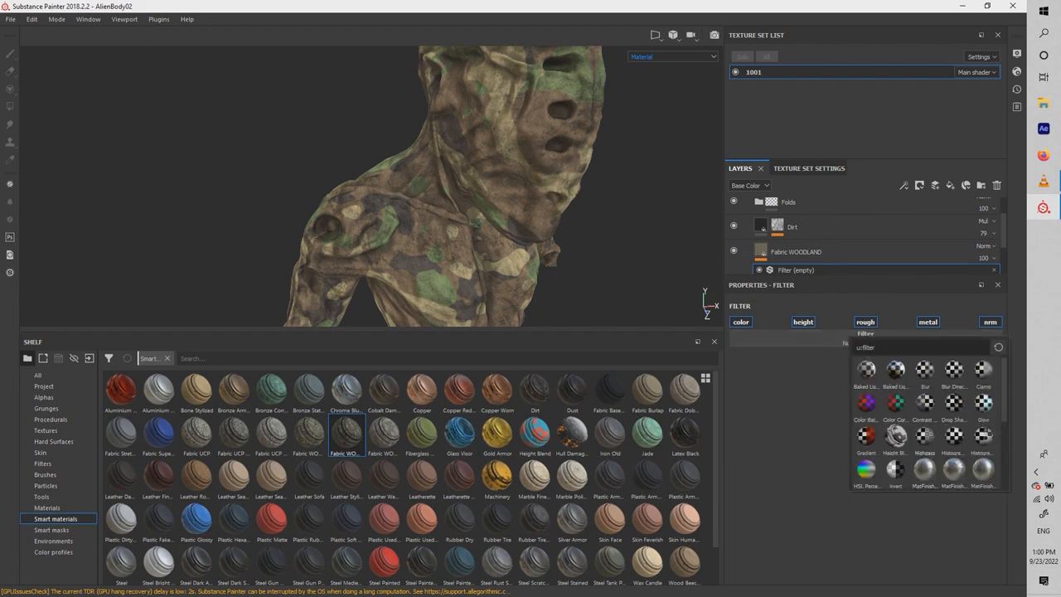
pyautogui.click(925, 369)
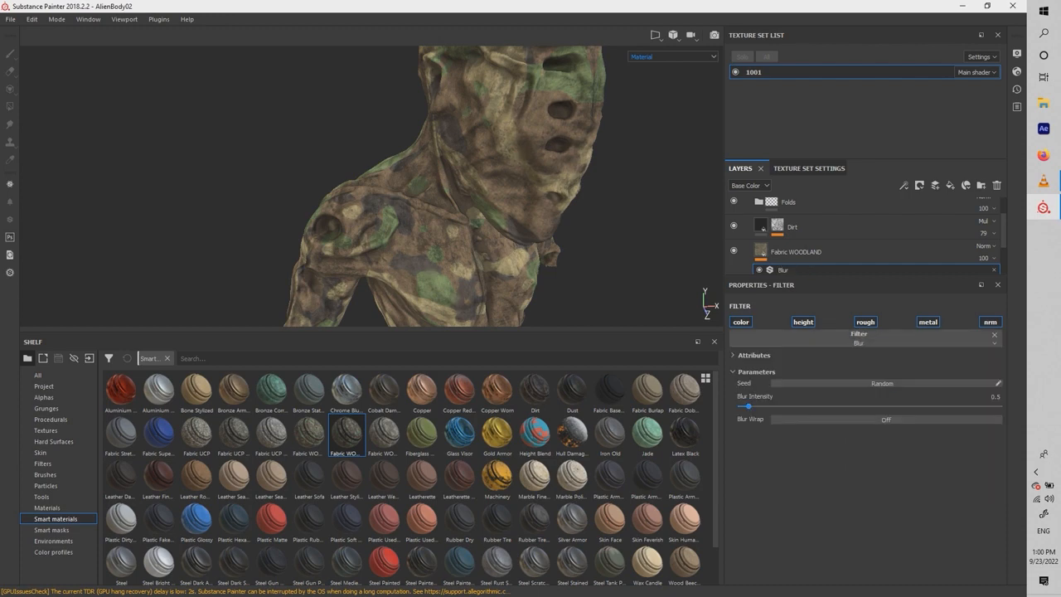
pyautogui.moveTo(800, 406); pyautogui.dragTo(750, 406)
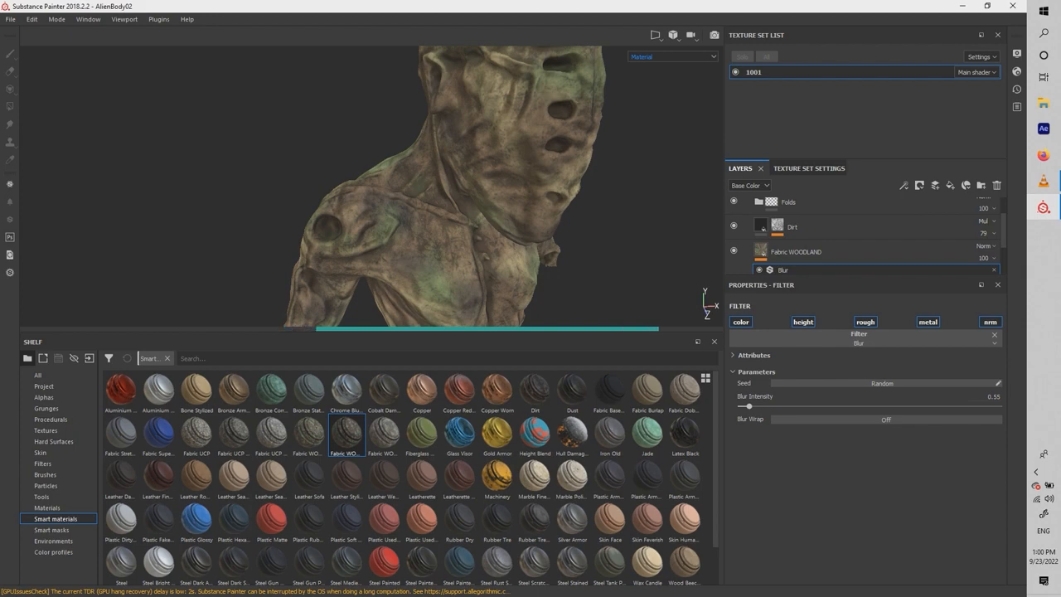
# Step: Remove the Blur filter from the Fabric WOODLAND layer
pyautogui.click(806, 252)
pyautogui.click(804, 269)
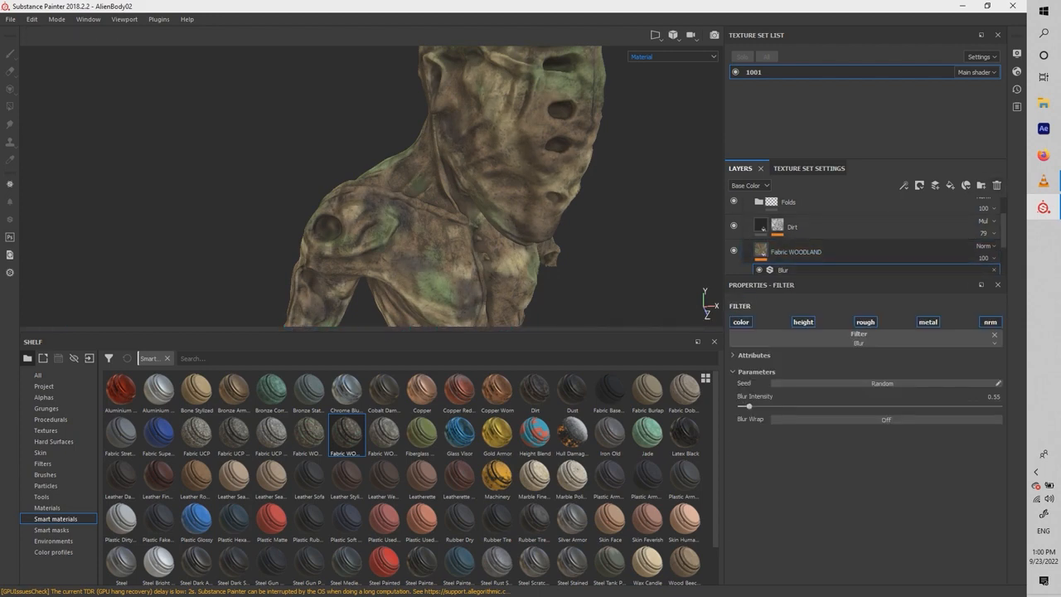
pyautogui.rightClick(783, 270)
pyautogui.click(816, 372)
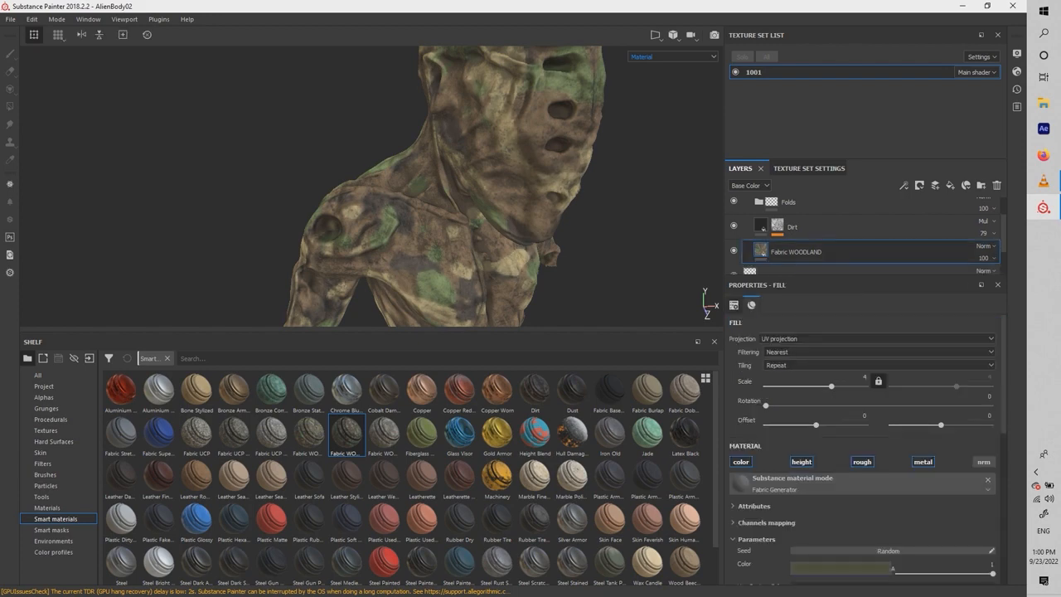
# Step: Add a Color Balance filter to the Fabric WOODLAND layer with highlights Cyan-Red at -0.14 and Magenta-Green at 0.6
pyautogui.click(903, 185)
pyautogui.click(920, 253)
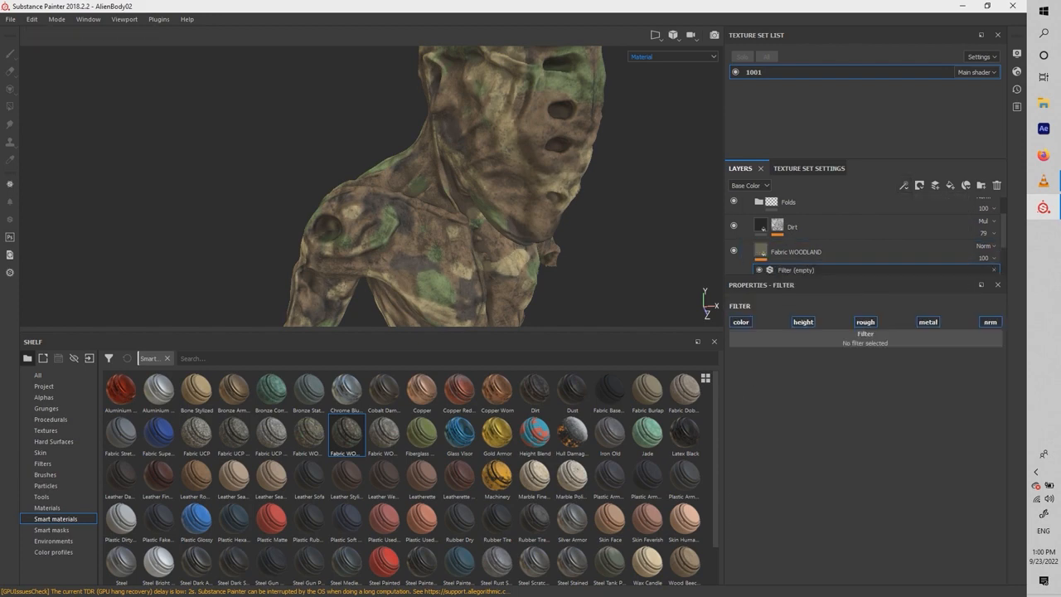
pyautogui.click(864, 337)
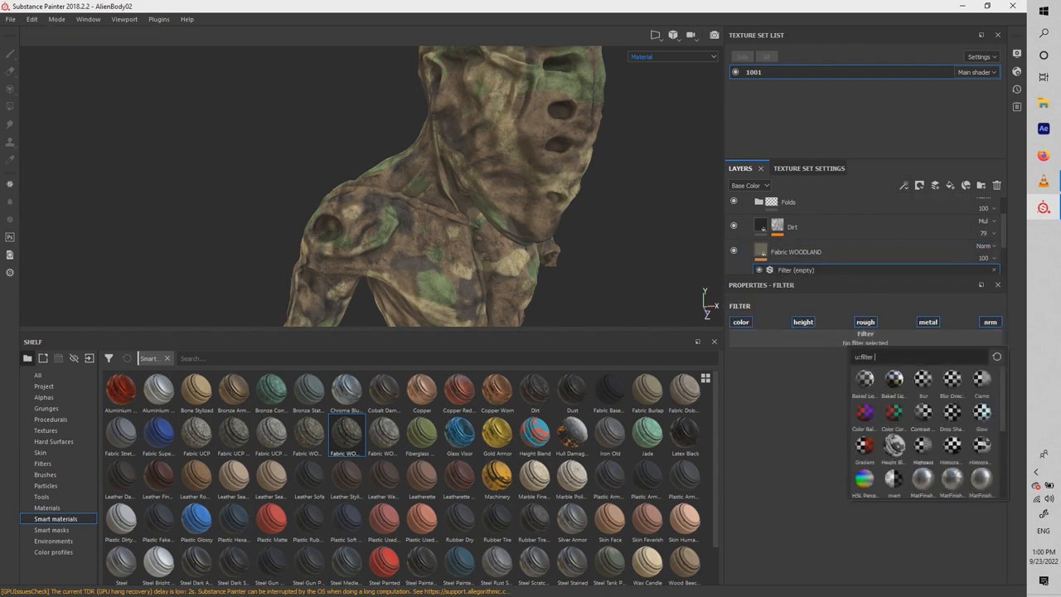
pyautogui.click(863, 424)
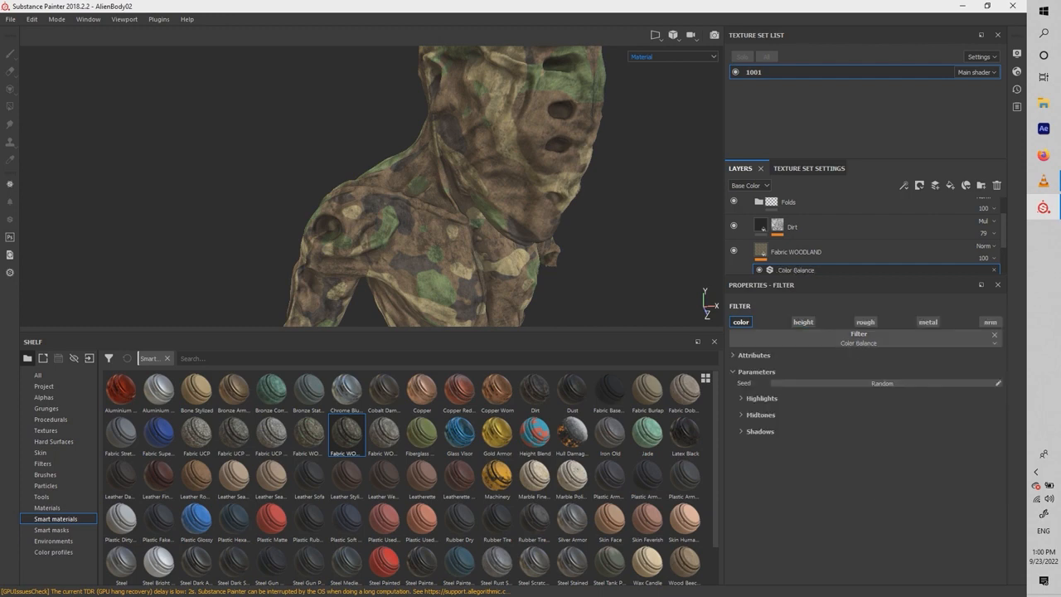
pyautogui.moveTo(873, 419); pyautogui.dragTo(949, 442)
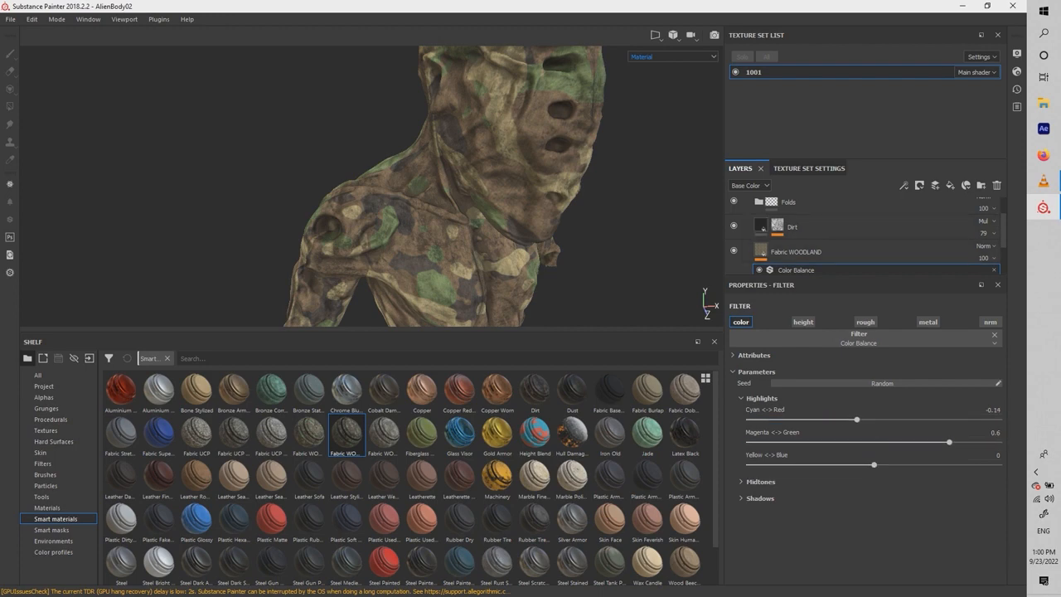
# Step: Add a Base Color Levels effect to the Fabric WOODLAND layer with input levels of 0.043, 0.99 and 0.245
pyautogui.click(903, 185)
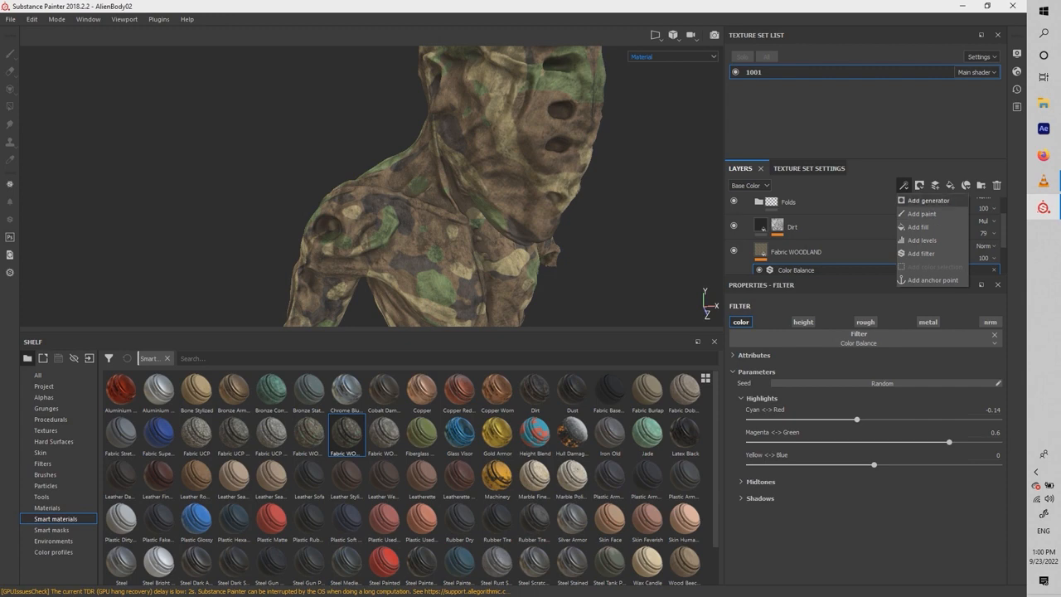
pyautogui.click(922, 239)
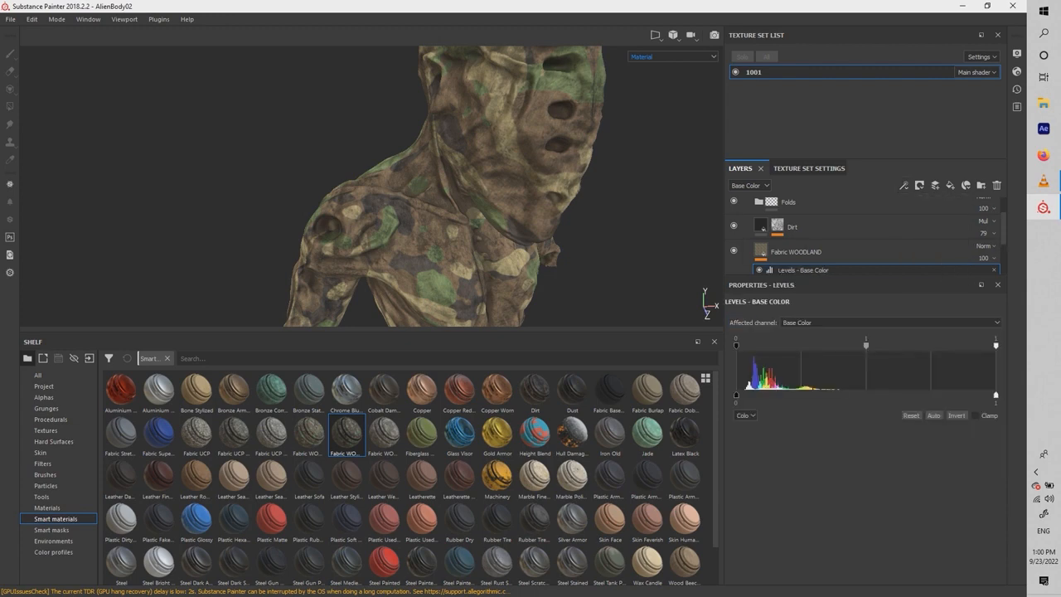
pyautogui.moveTo(995, 395); pyautogui.dragTo(841, 395)
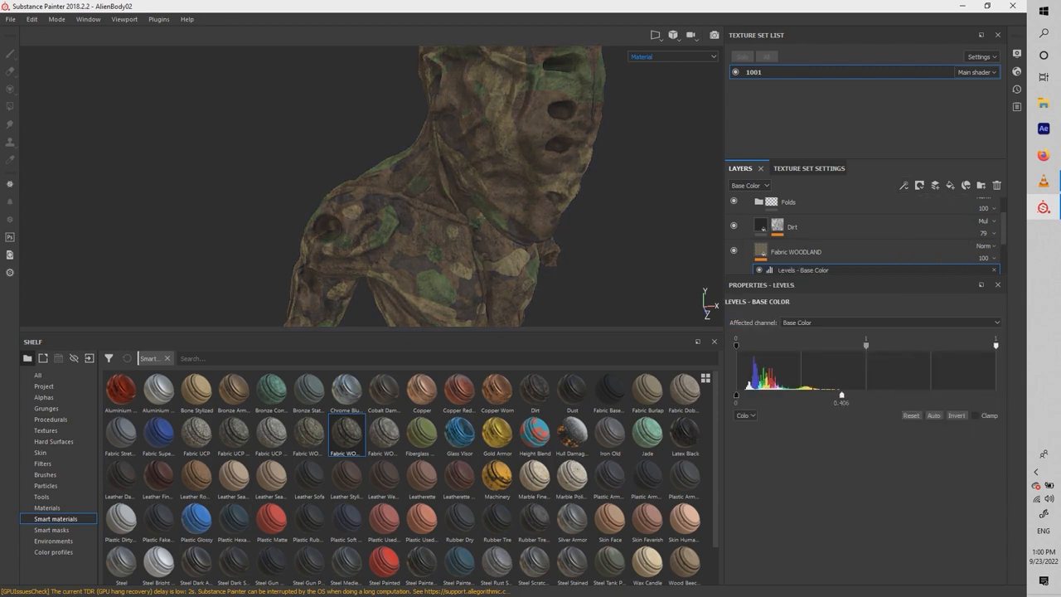
pyautogui.hotkey('ctrl', 'z')
pyautogui.moveTo(866, 345); pyautogui.dragTo(784, 346)
pyautogui.moveTo(995, 345); pyautogui.dragTo(772, 345)
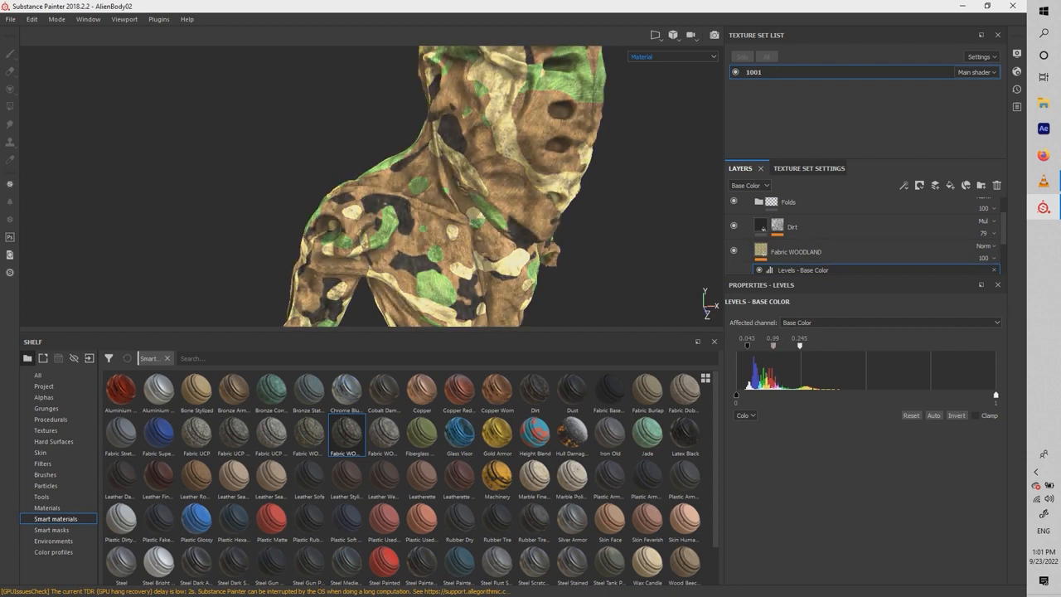
# Step: Review the available layer effects and browse the Filters and Hard Surfaces categories of the shelf
pyautogui.click(903, 185)
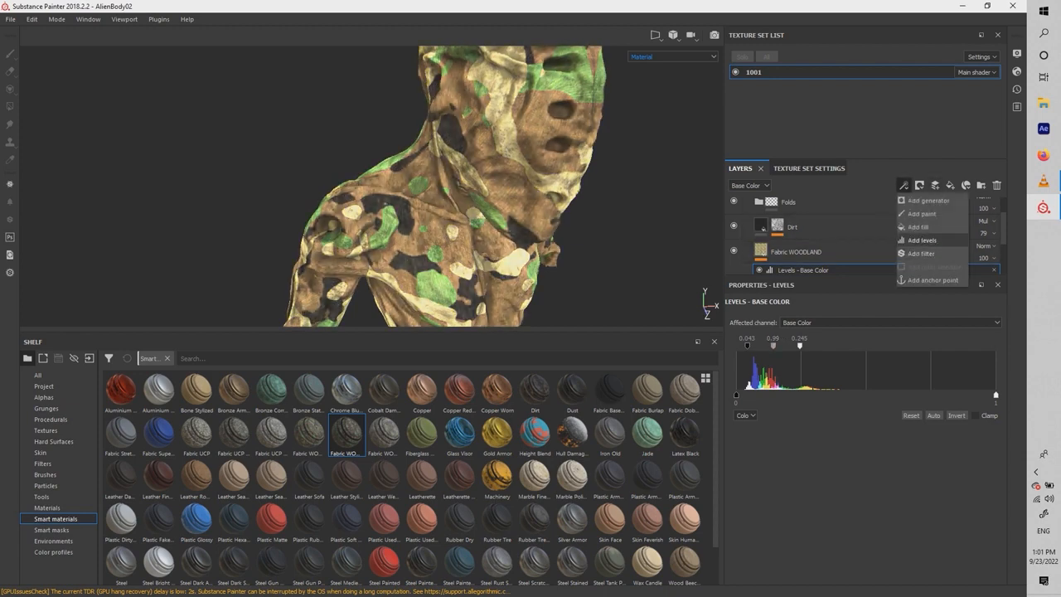
pyautogui.click(903, 185)
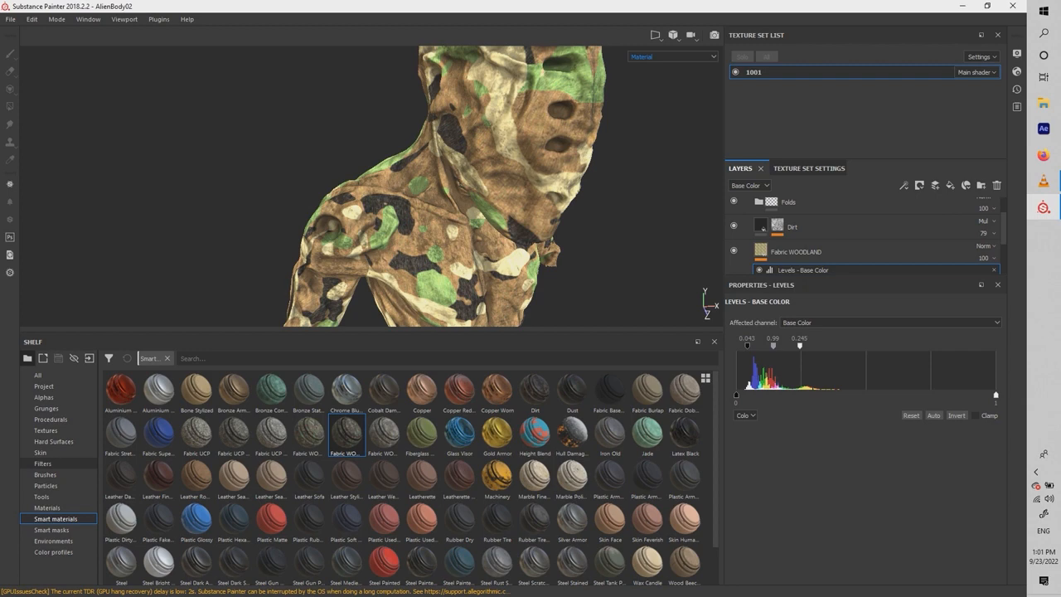
pyautogui.click(41, 464)
pyautogui.click(53, 441)
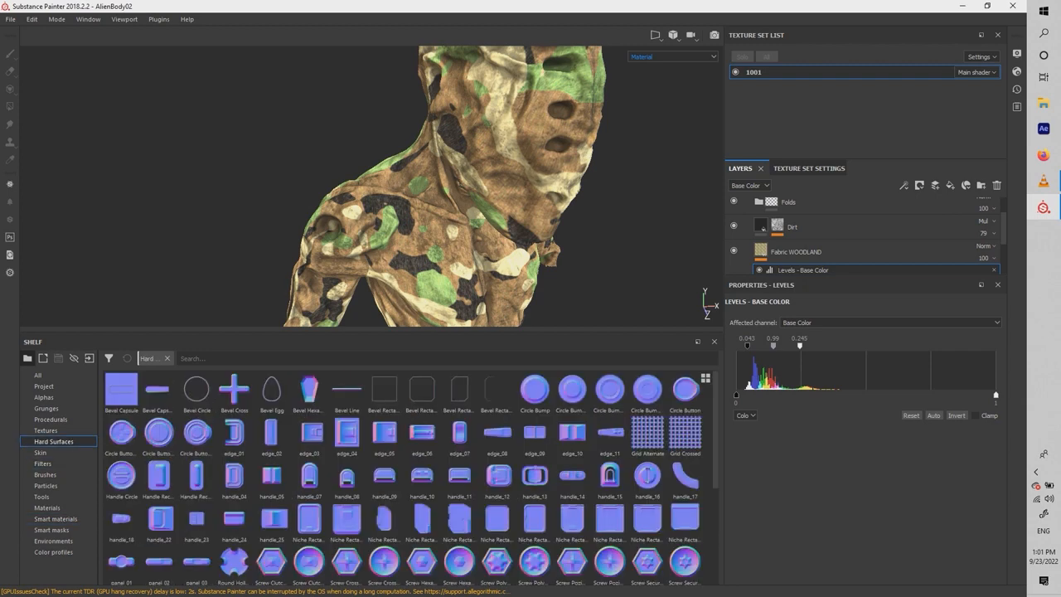
# Step: Bring the whole bust into view and save the project
pyautogui.keyDown('alt'); pyautogui.moveTo(464, 199); pyautogui.dragTo(372, 203); pyautogui.keyUp('alt')
pyautogui.scroll(-3, 456, 203)
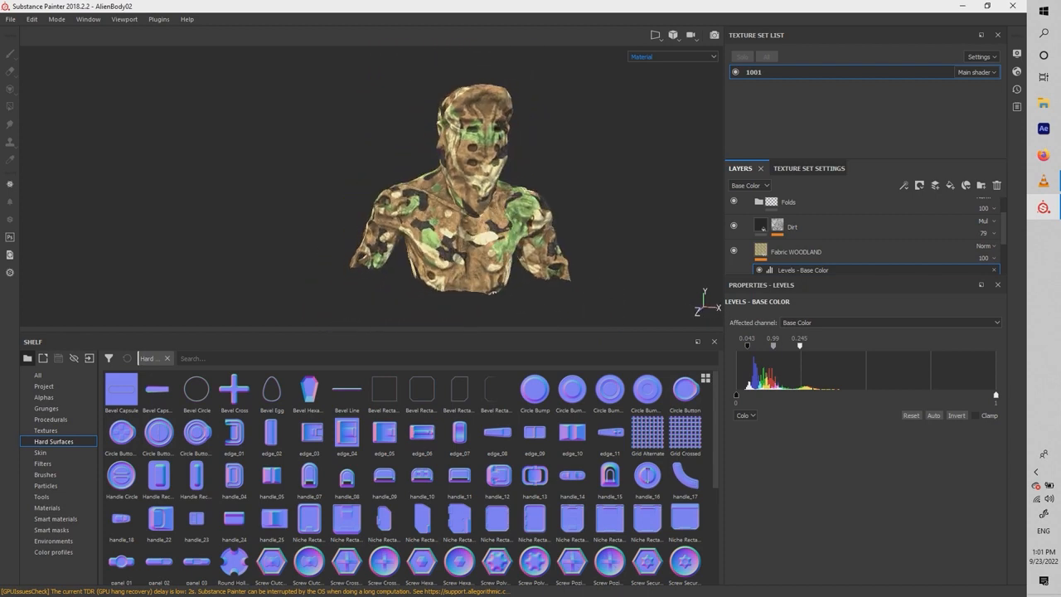
pyautogui.hotkey('ctrl', 's')
pyautogui.scroll(-1, 457, 225)
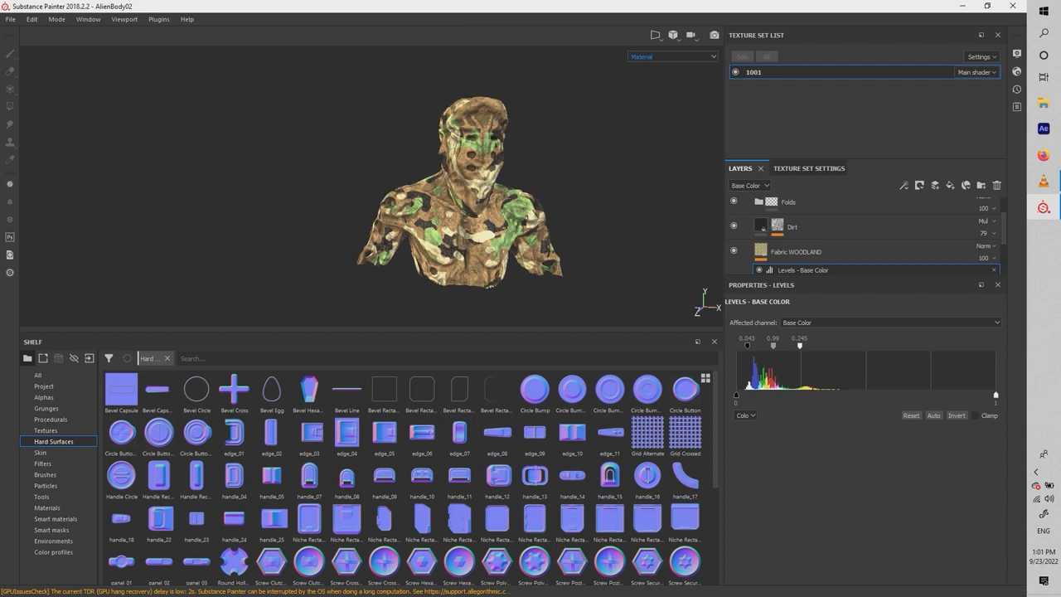
pyautogui.click(10, 18)
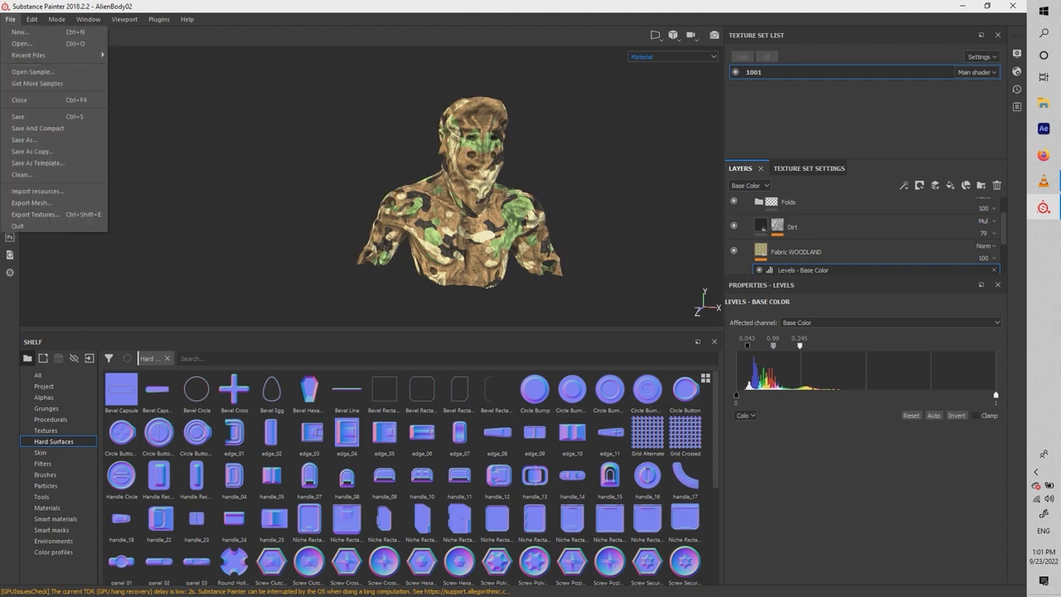
pyautogui.click(25, 140)
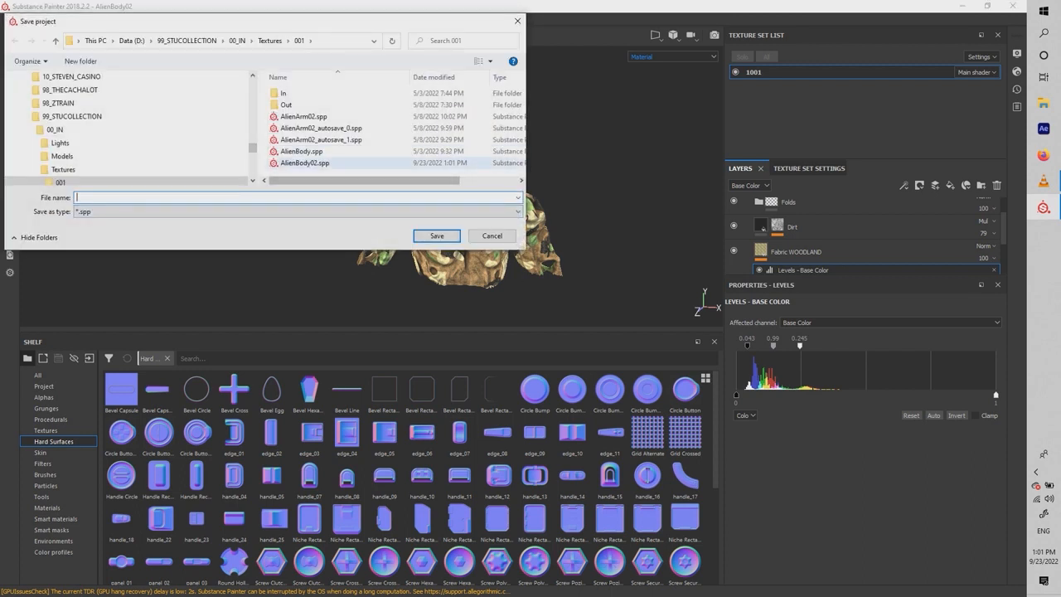
pyautogui.click(492, 236)
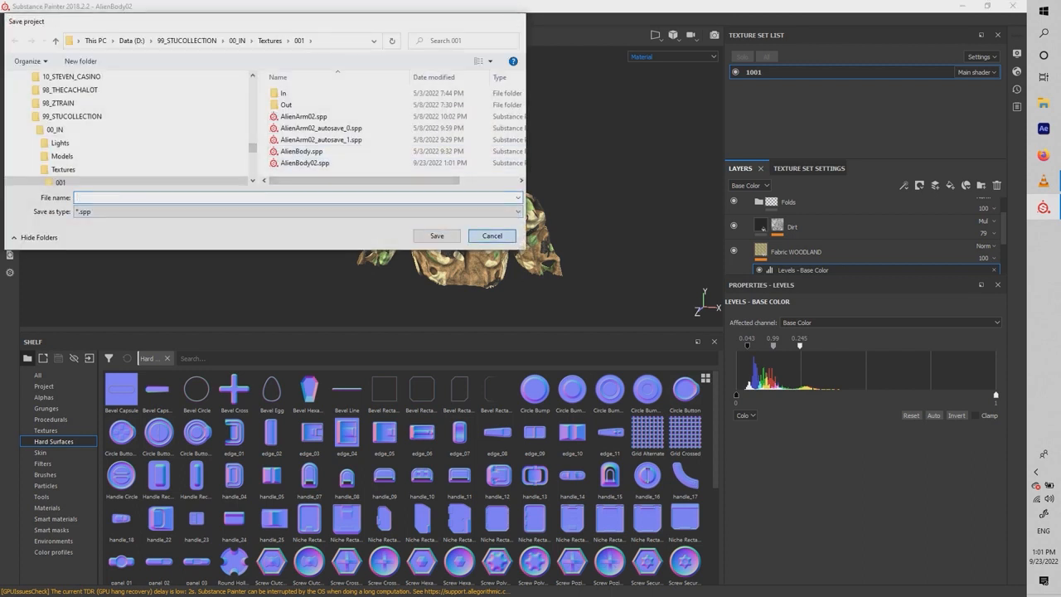
# Step: Export the mesh in Wavefront OBJ format as AlienBody.obj into the TikTok > SubstanceCourse folder on drive D
pyautogui.click(10, 18)
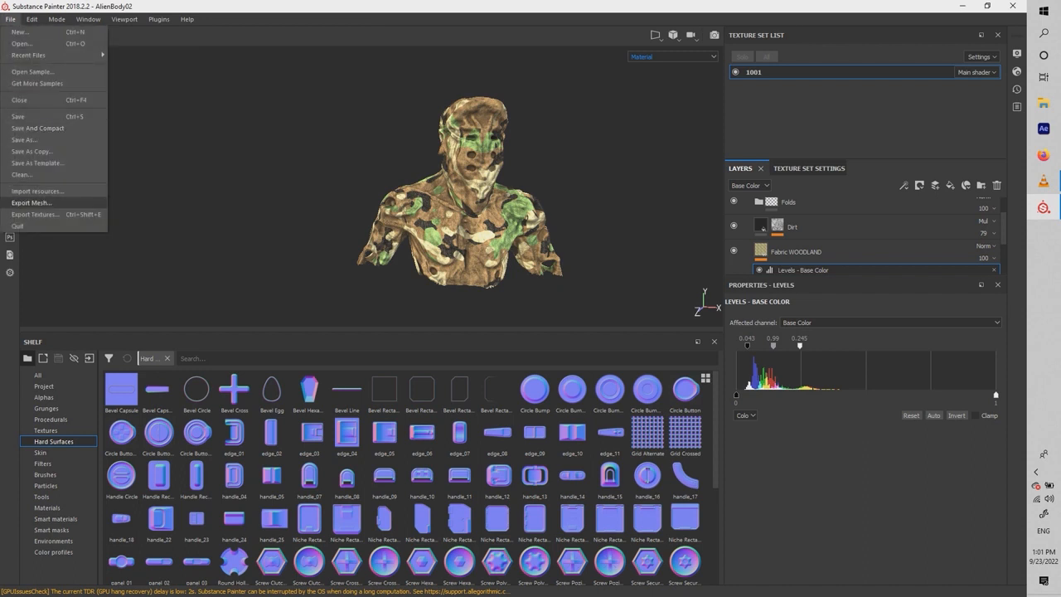
pyautogui.click(31, 202)
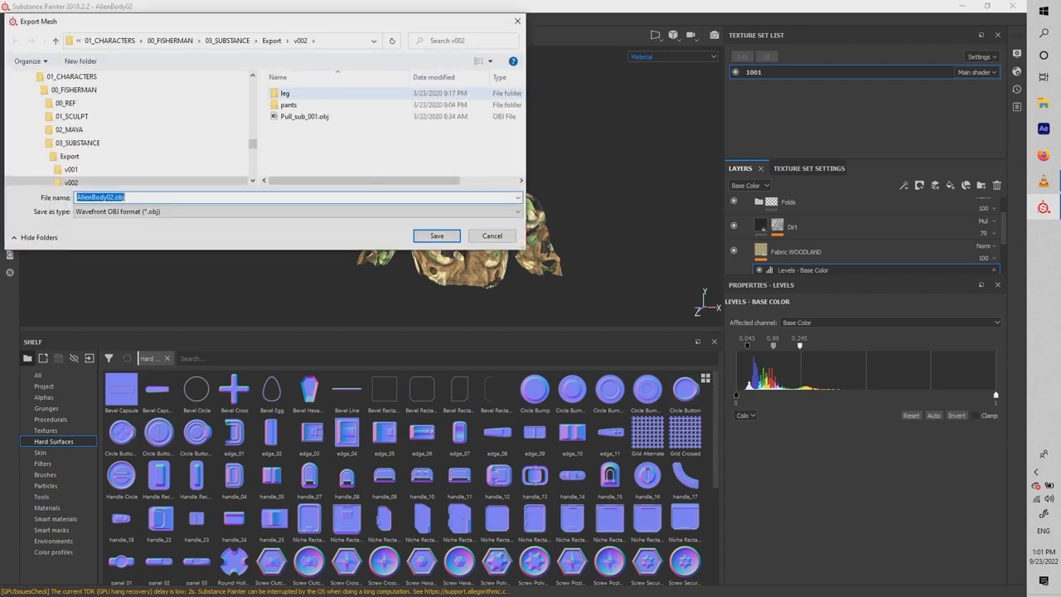
pyautogui.scroll(5, 75, 143)
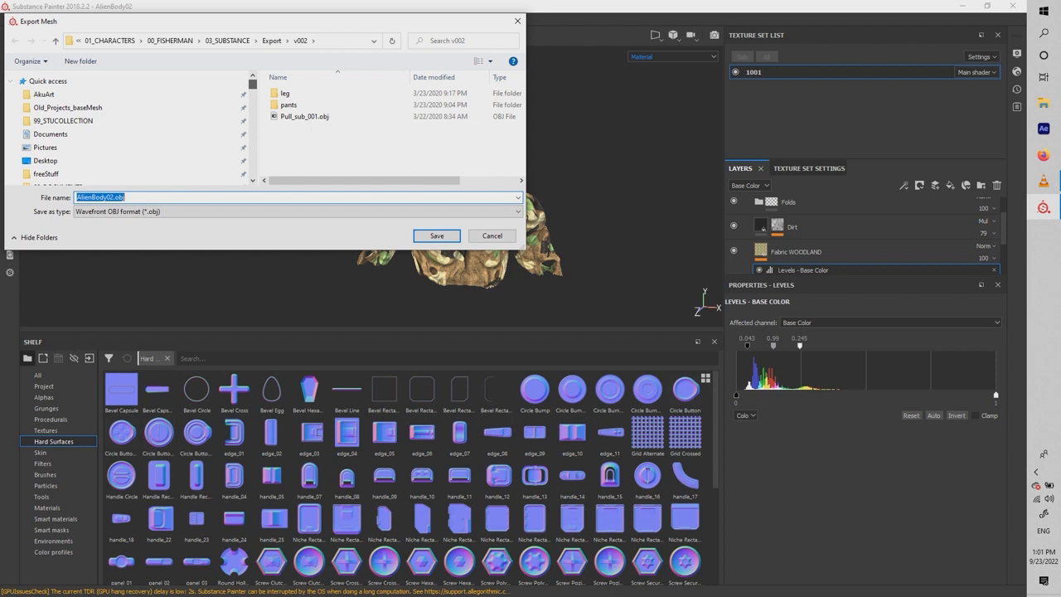
pyautogui.scroll(-2, 58, 143)
pyautogui.click(51, 156)
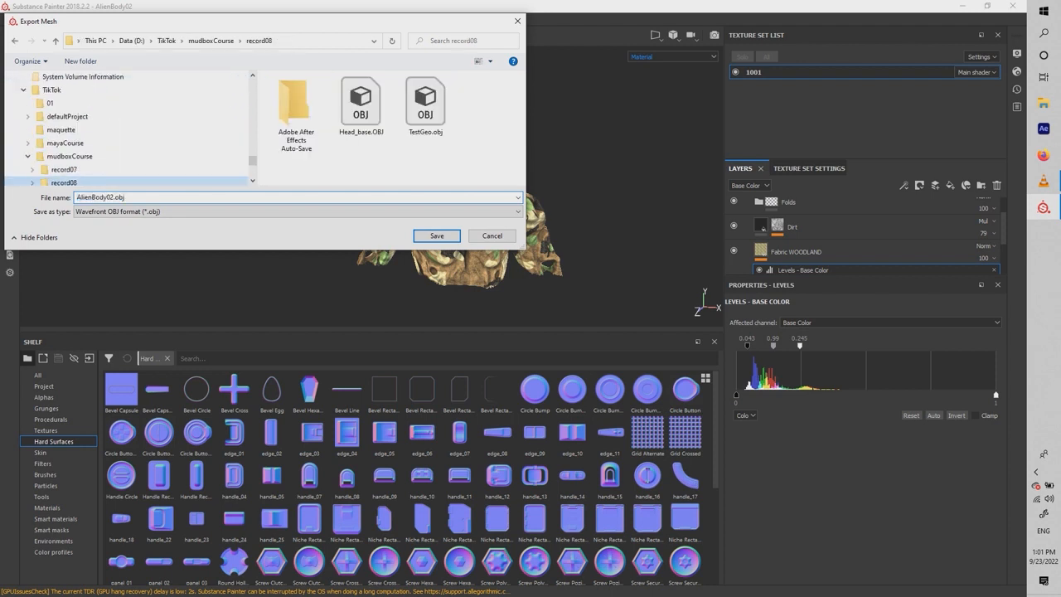
pyautogui.click(211, 40)
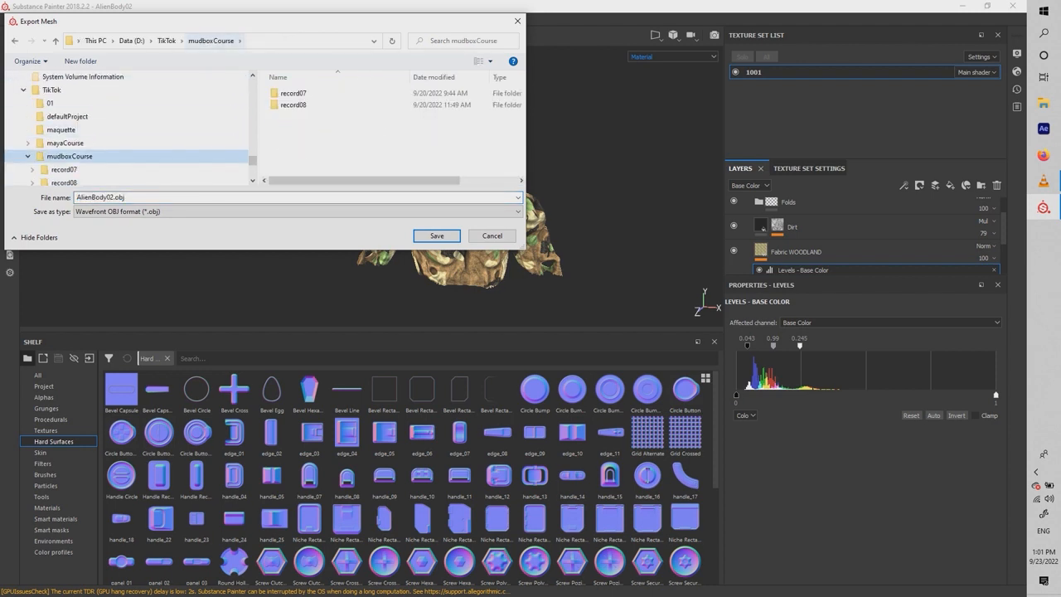
pyautogui.click(166, 41)
pyautogui.scroll(-2, 373, 132)
pyautogui.click(296, 154)
pyautogui.doubleClick(296, 154)
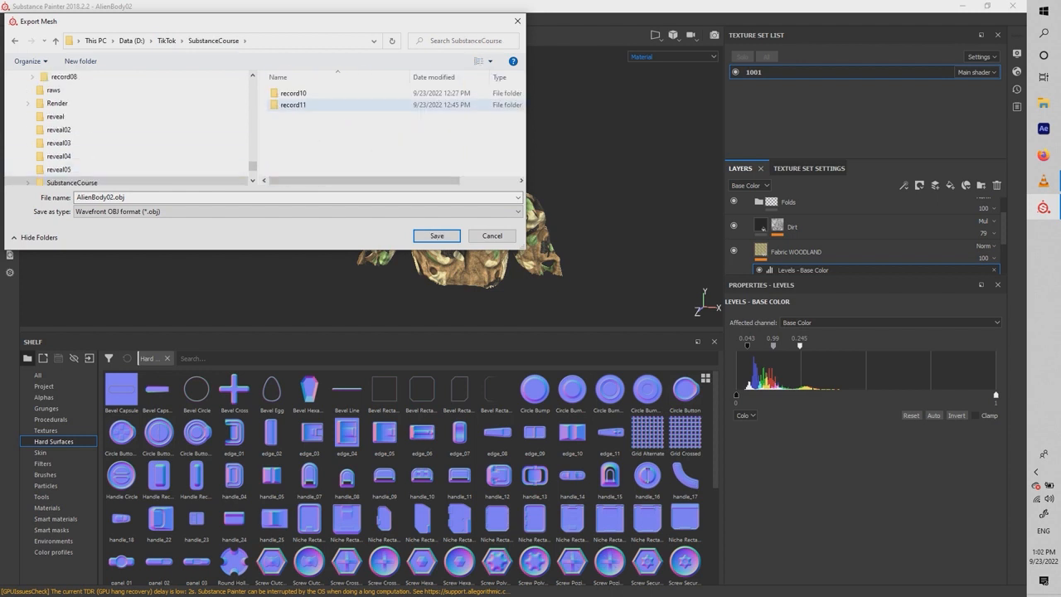
pyautogui.click(109, 197)
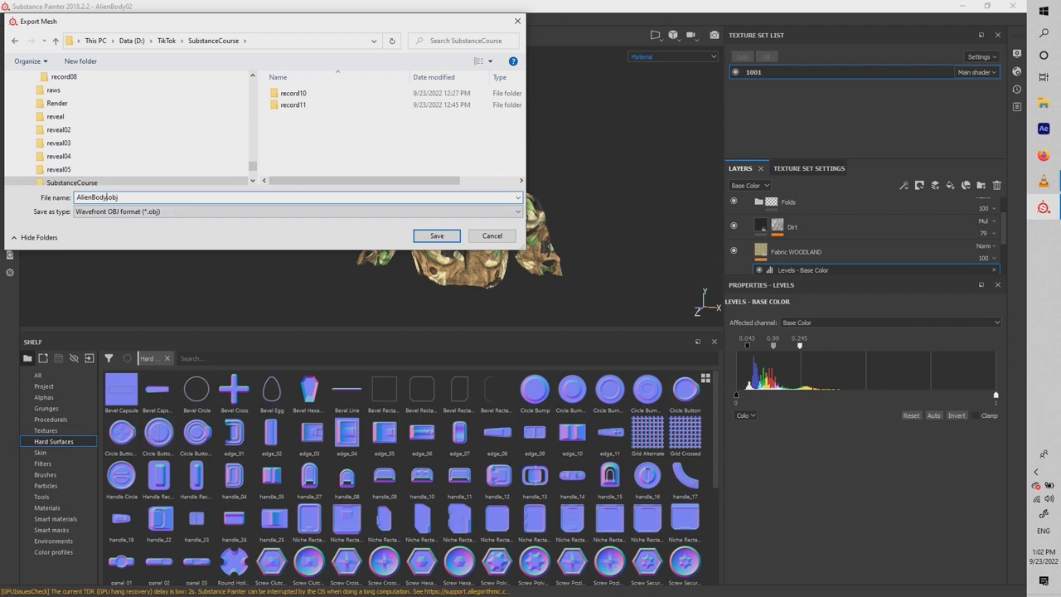
pyautogui.press('Return')
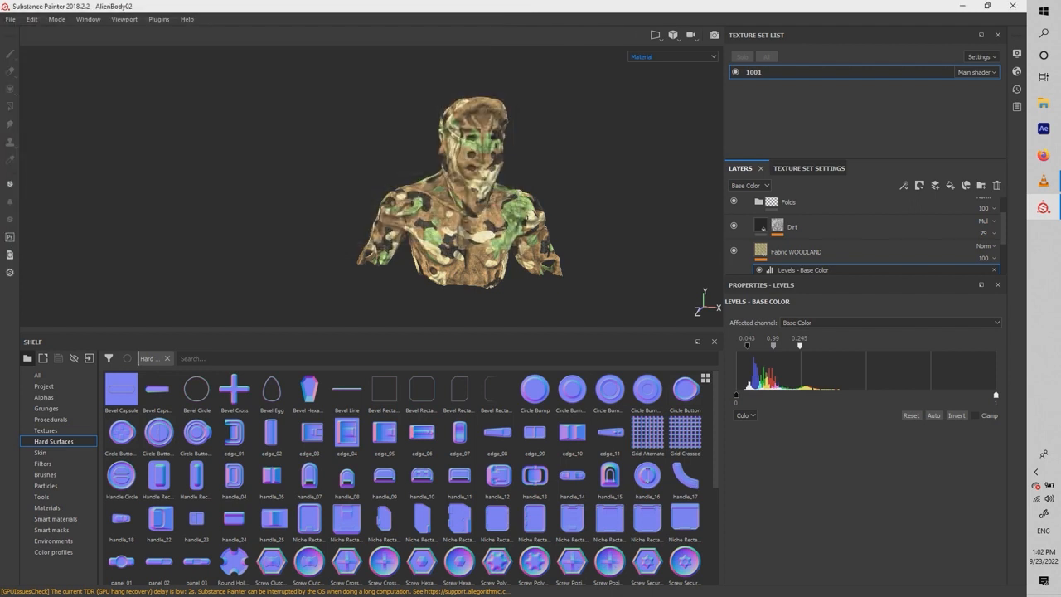
# Step: Inspect the camouflage-textured bust from several distances and angles
pyautogui.scroll(-1, 460, 193)
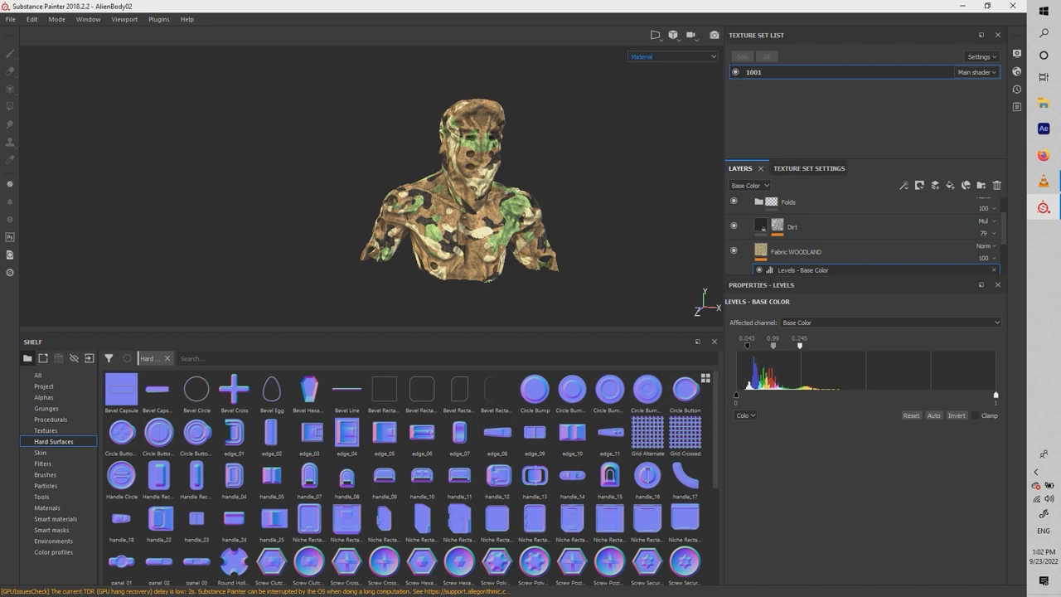
pyautogui.scroll(3, 464, 192)
pyautogui.scroll(-5, 464, 192)
pyautogui.scroll(5, 464, 192)
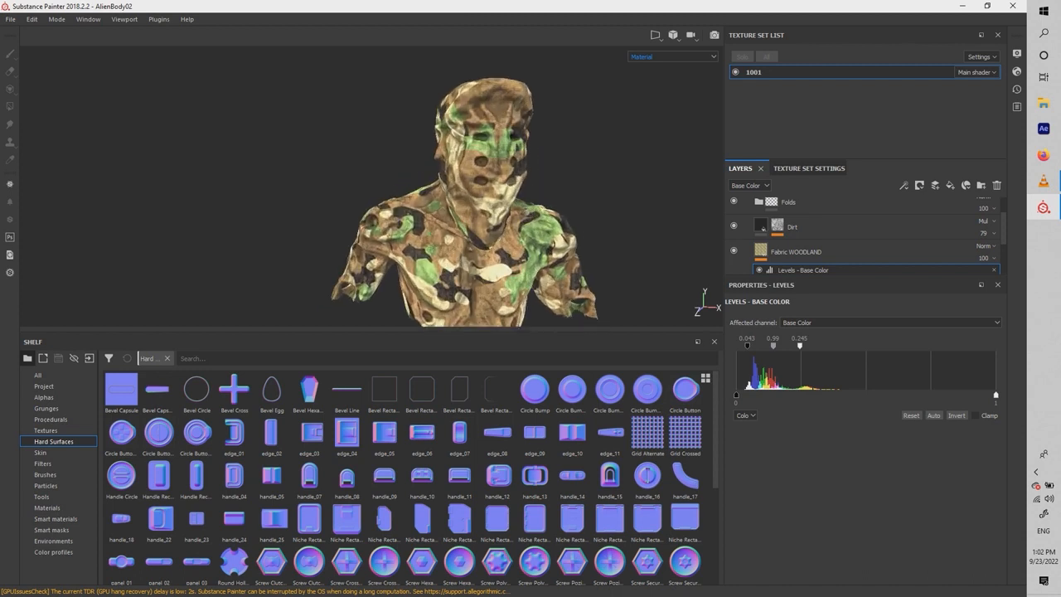
pyautogui.moveTo(497, 192)
pyautogui.keyDown('alt'); pyautogui.mouseDown()
pyautogui.moveTo(292, 193)
pyautogui.moveTo(489, 196)
pyautogui.mouseUp(); pyautogui.keyUp('alt')
pyautogui.keyDown('alt'); pyautogui.moveTo(489, 196); pyautogui.dragTo(470, 162, button='middle'); pyautogui.keyUp('alt')
pyautogui.keyDown('alt'); pyautogui.moveTo(470, 162); pyautogui.dragTo(489, 164); pyautogui.keyUp('alt')
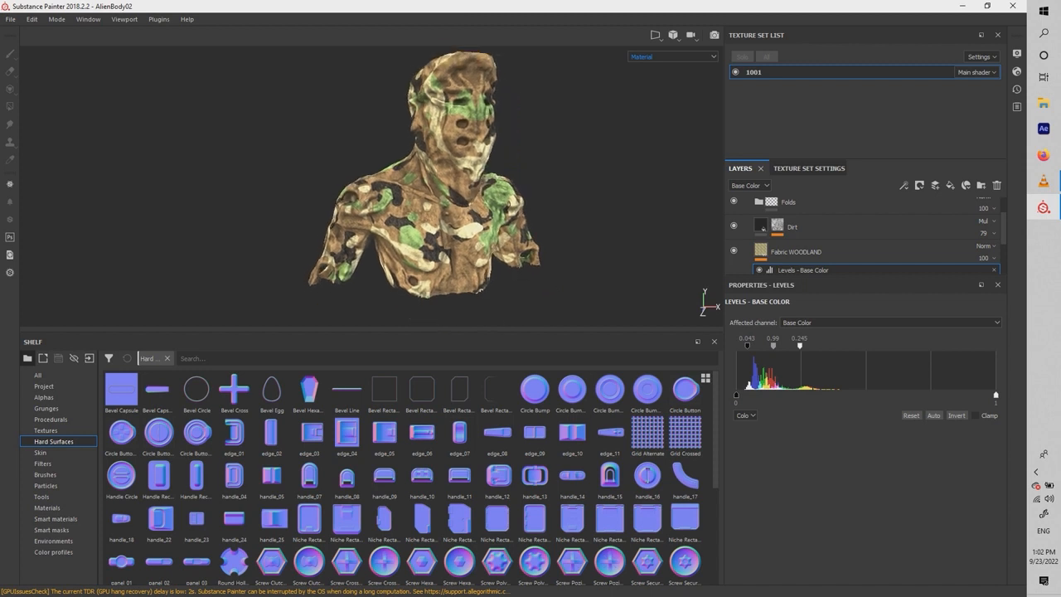
pyautogui.click(1043, 180)
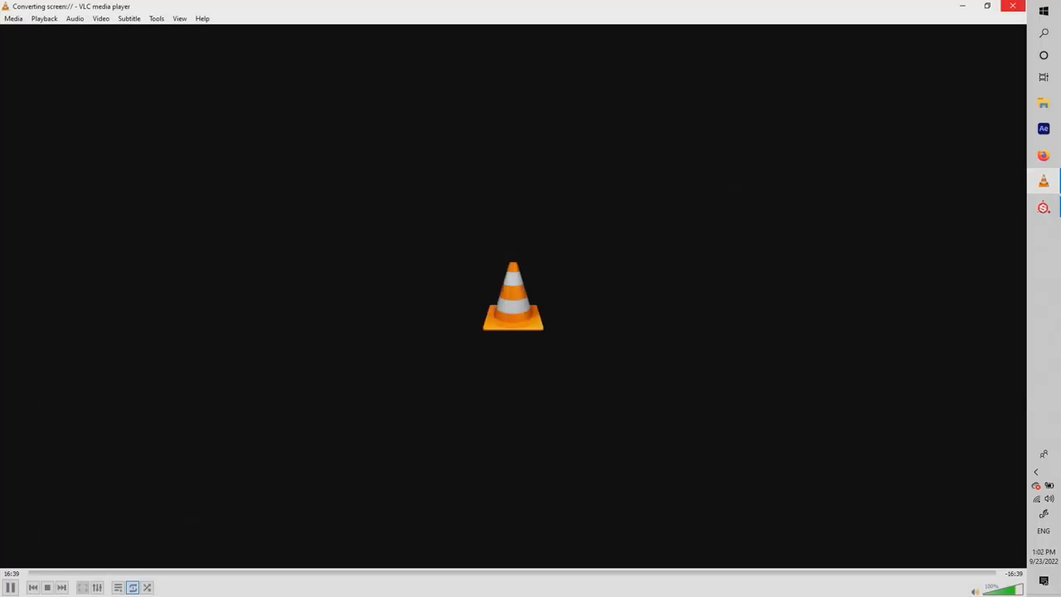